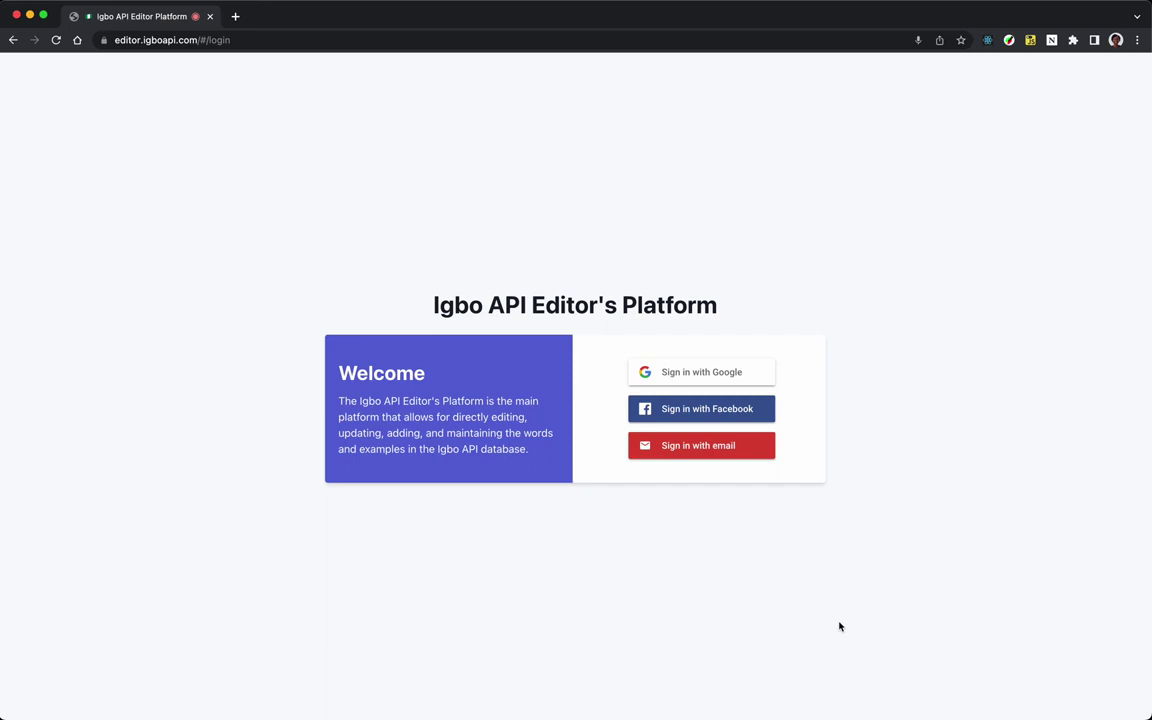
# Sign in to the Igbo API Editor's Platform with a Google account.
pyautogui.click(663, 374)
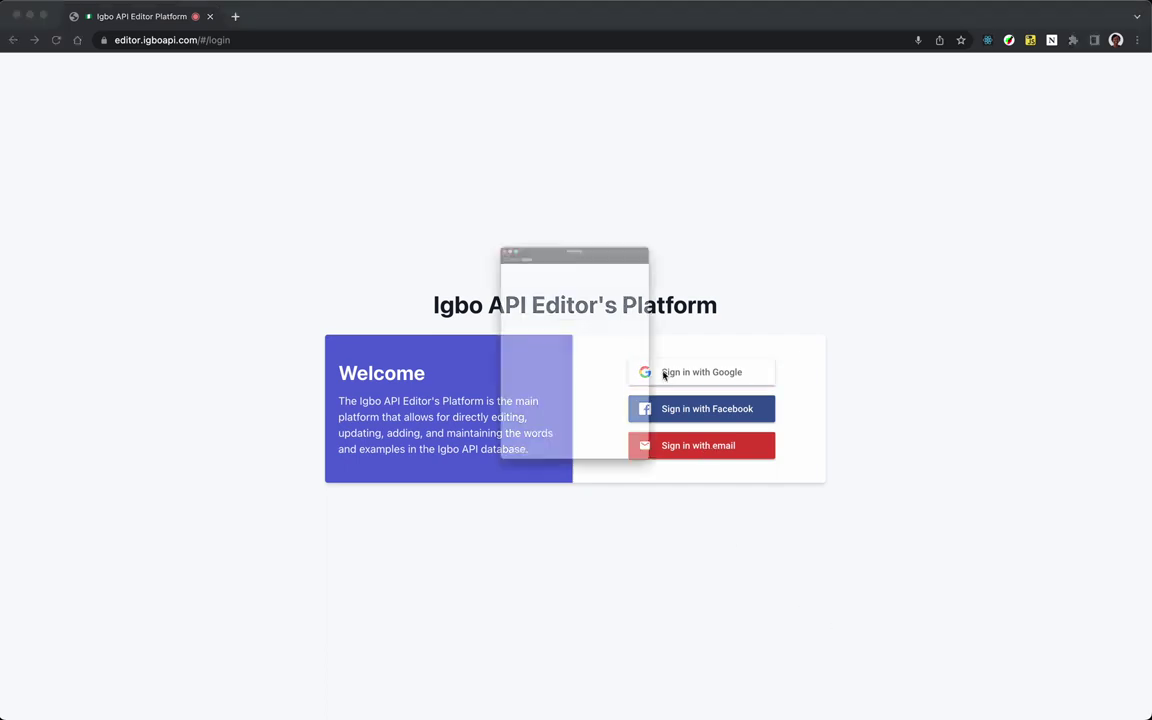
pyautogui.click(519, 296)
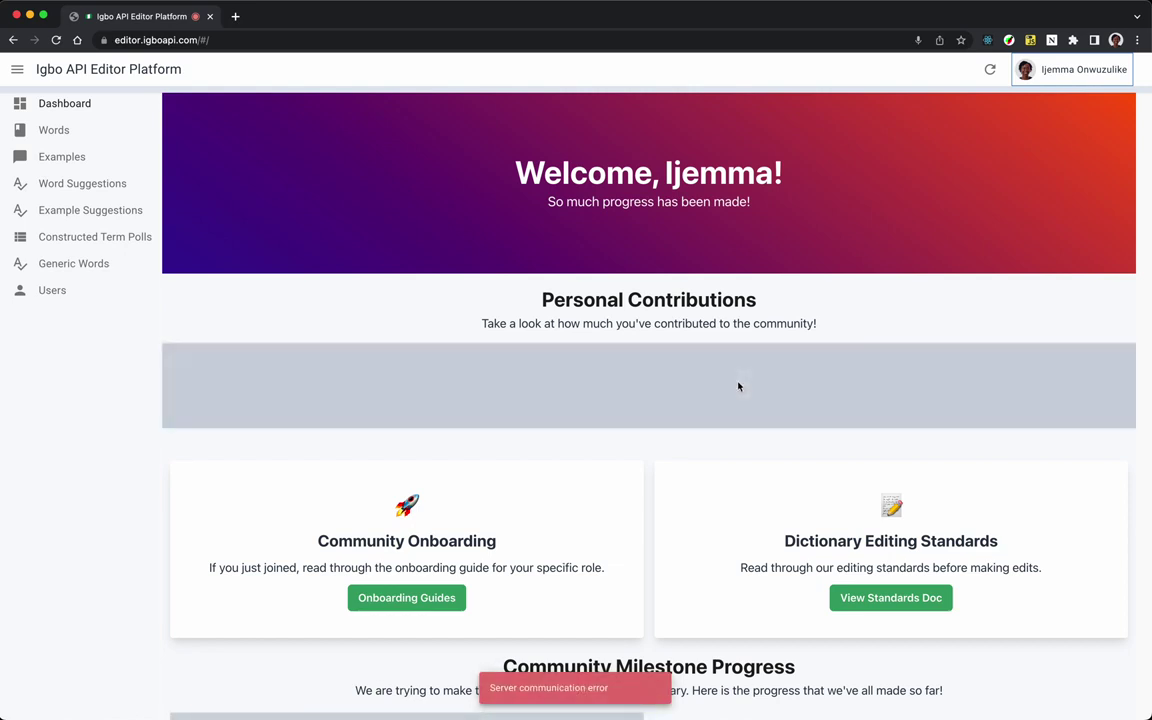
# Look through the dashboard's personal contributions, onboarding and editing standards sections, and community milestone progress.
pyautogui.scroll(-2, 599, 349)
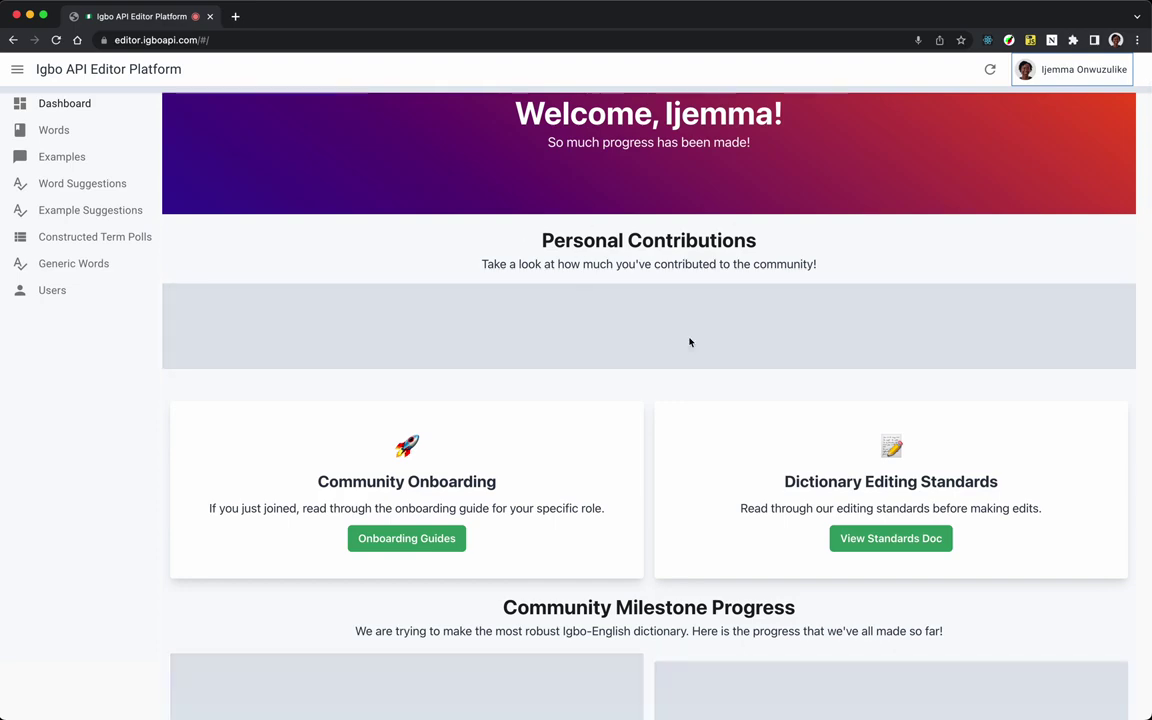
pyautogui.scroll(-8, 721, 397)
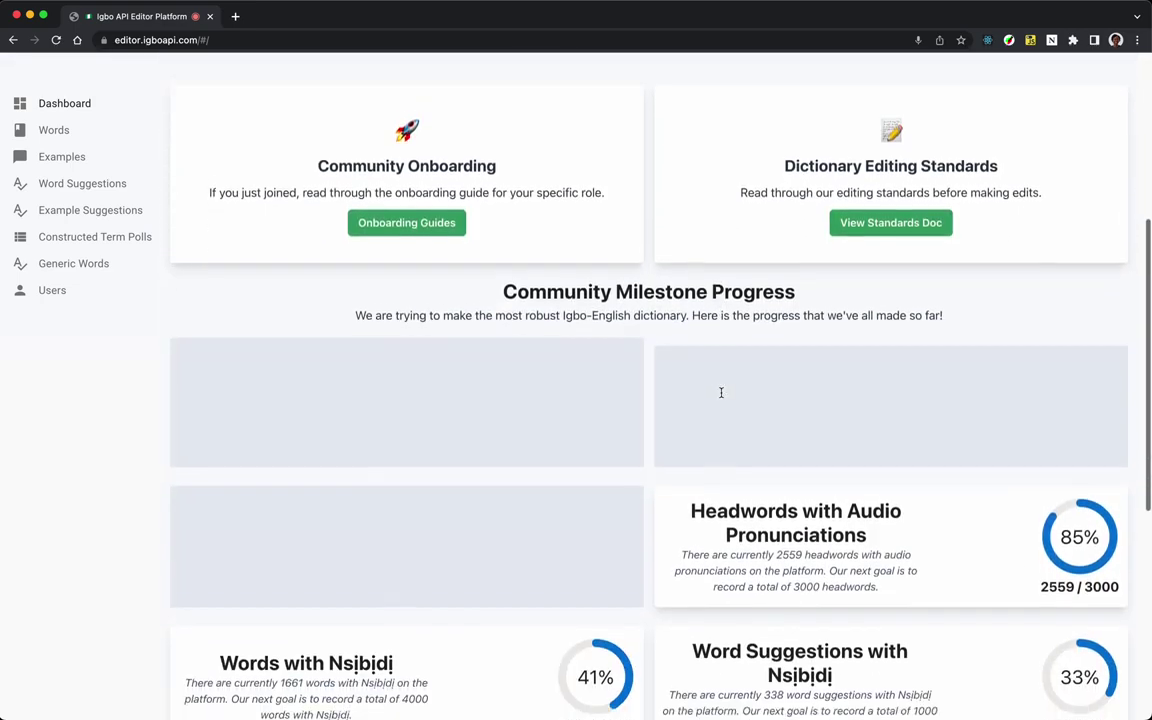
pyautogui.scroll(1, 576, 334)
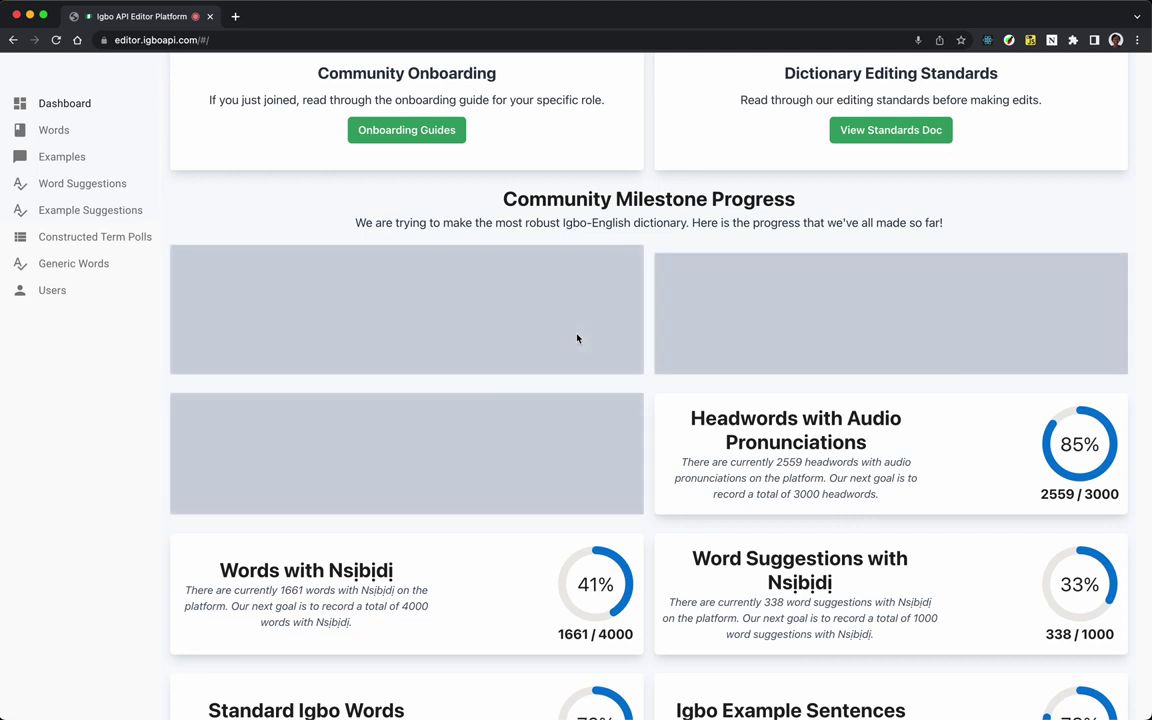
pyautogui.scroll(-3, 577, 338)
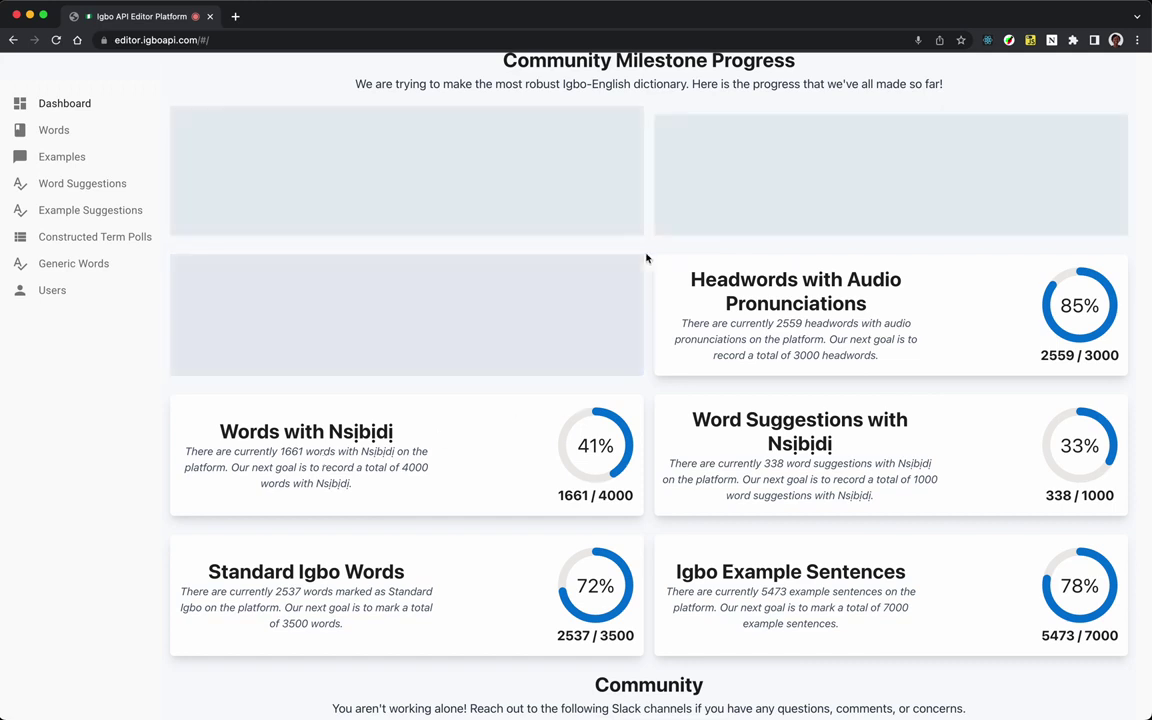
pyautogui.scroll(1, 646, 258)
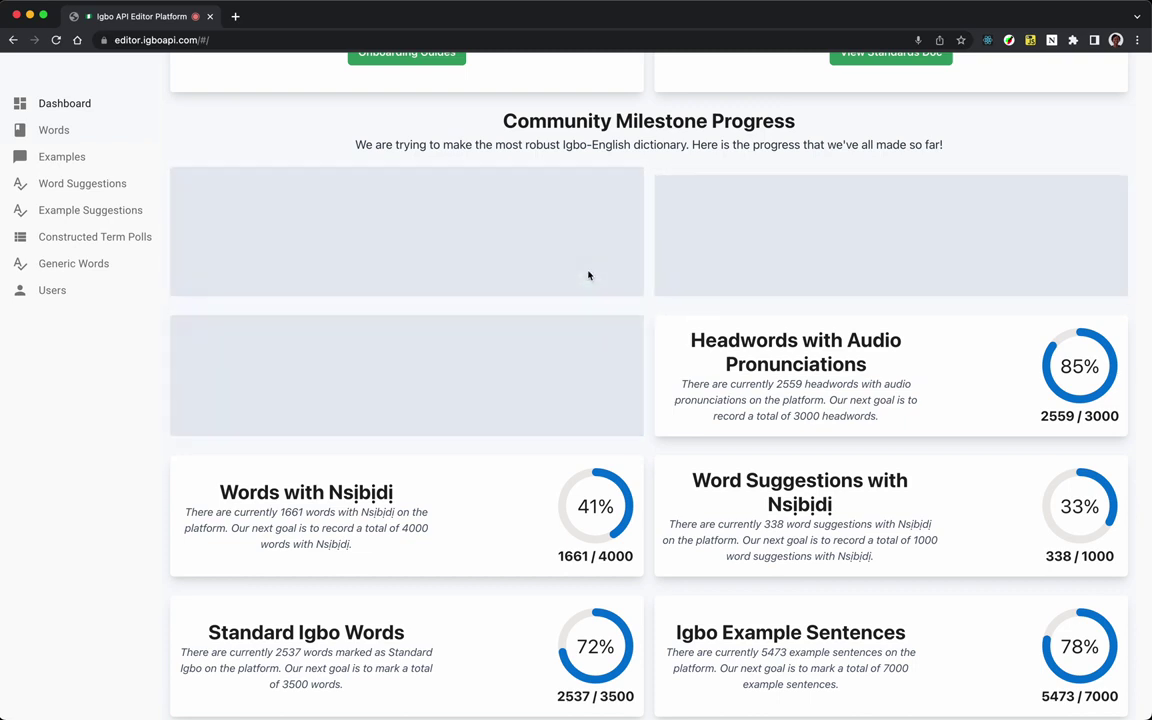
pyautogui.scroll(-3, 650, 360)
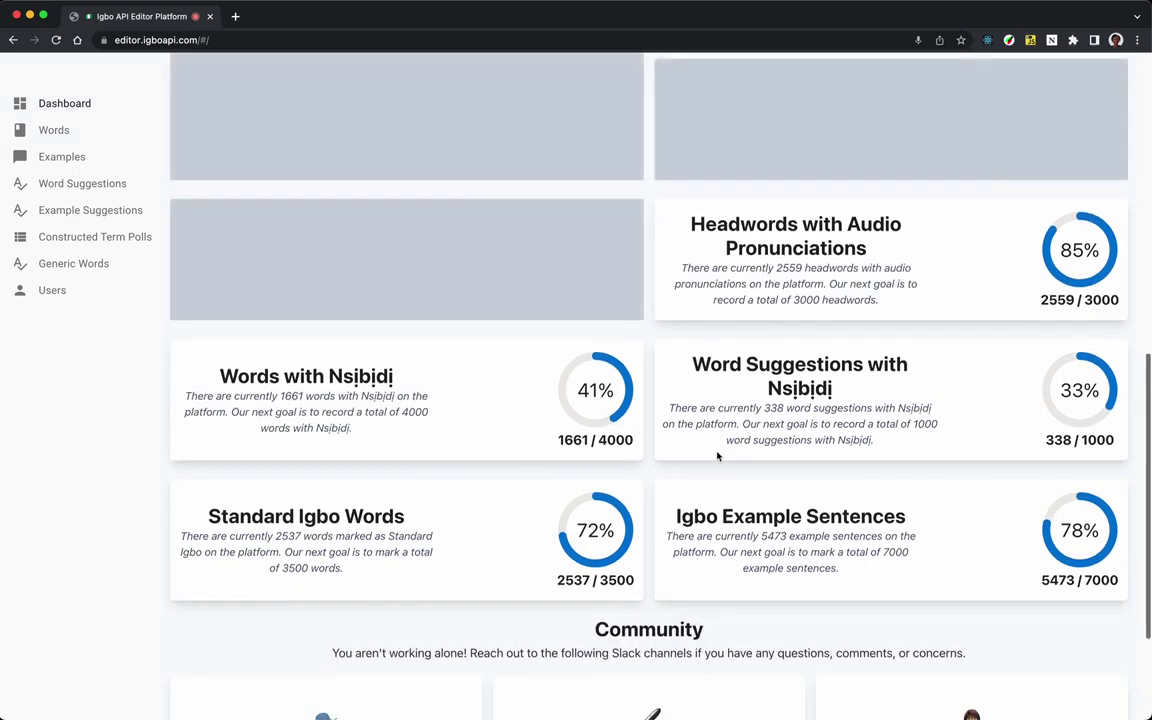
pyautogui.scroll(10, 715, 314)
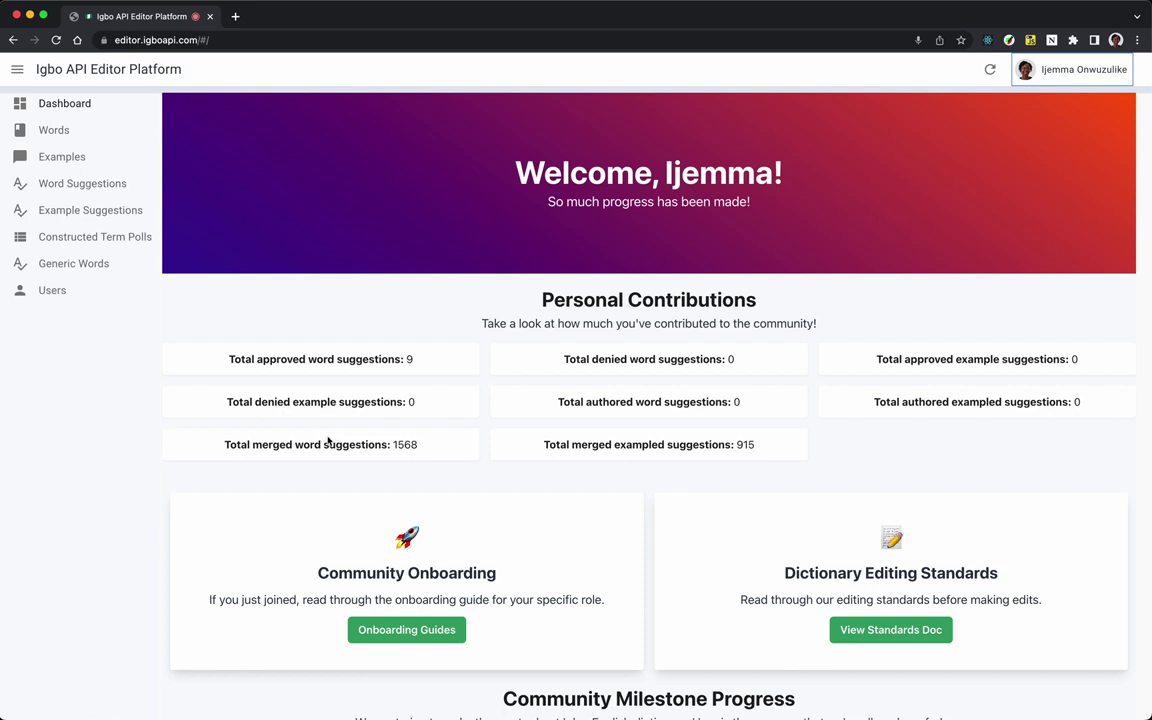
# Open the Words list and check what the headword "-be" still requires for completion.
pyautogui.click(83, 140)
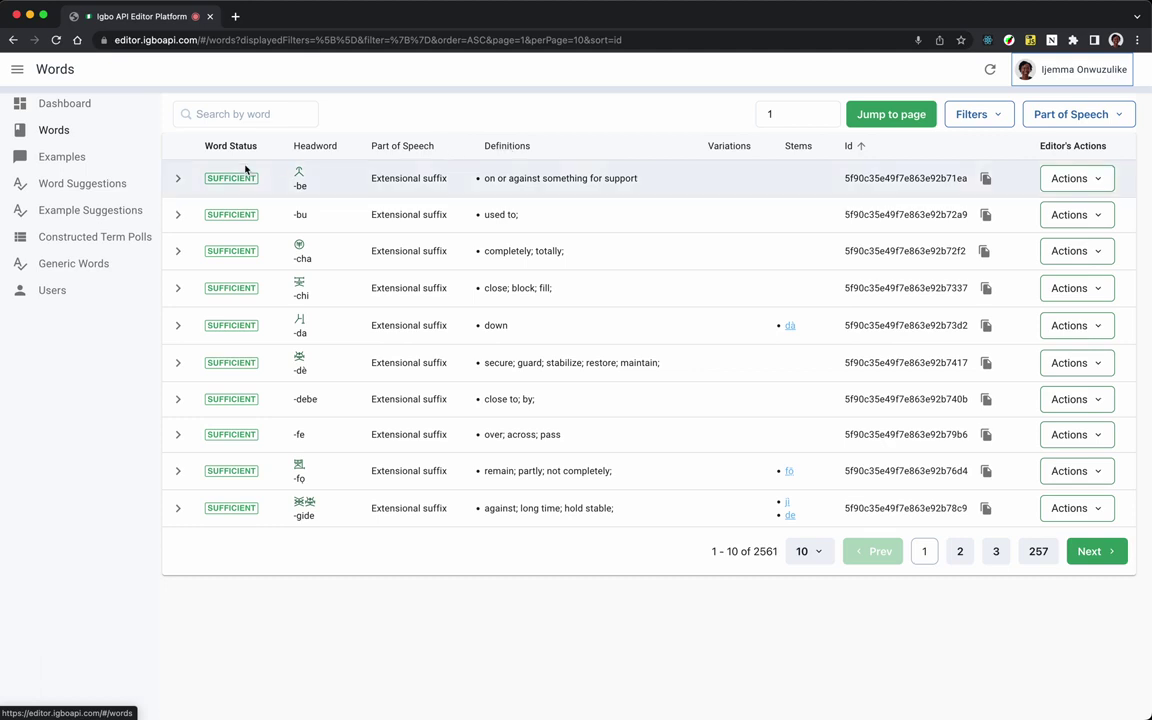
pyautogui.moveTo(228, 183)
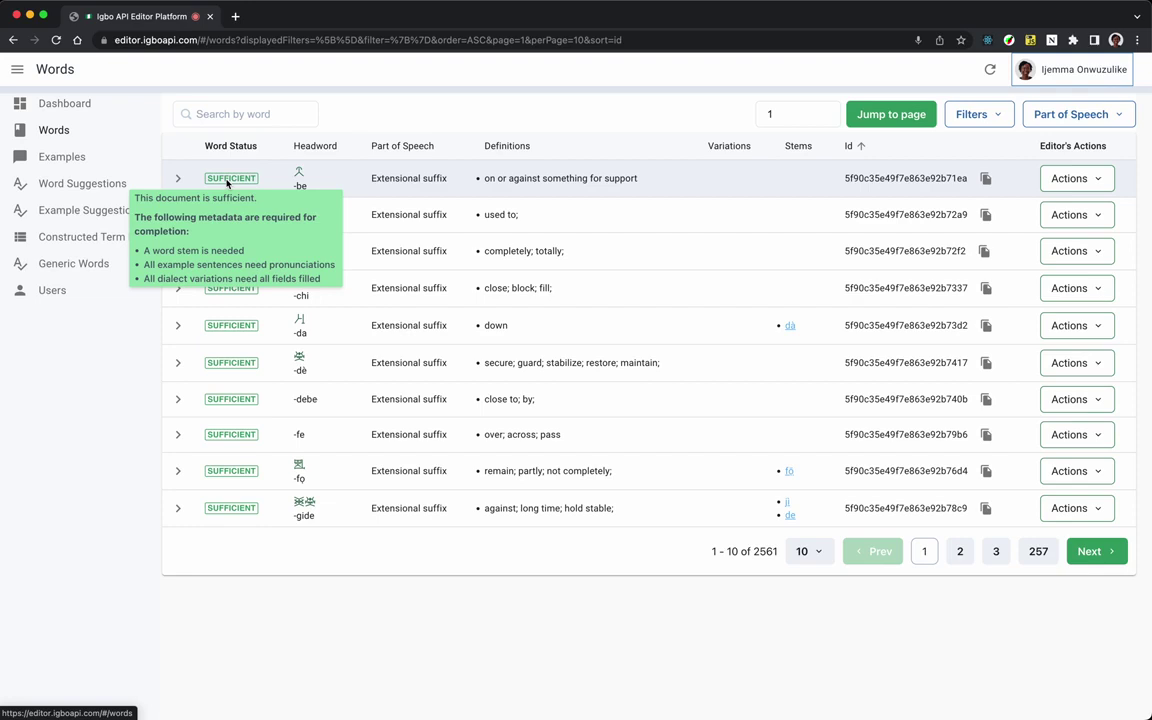
# Switch to Notion and read the Dictionary Editing Standards criteria for a "sufficient" and a "complete" word.
pyautogui.press('super+Tab')
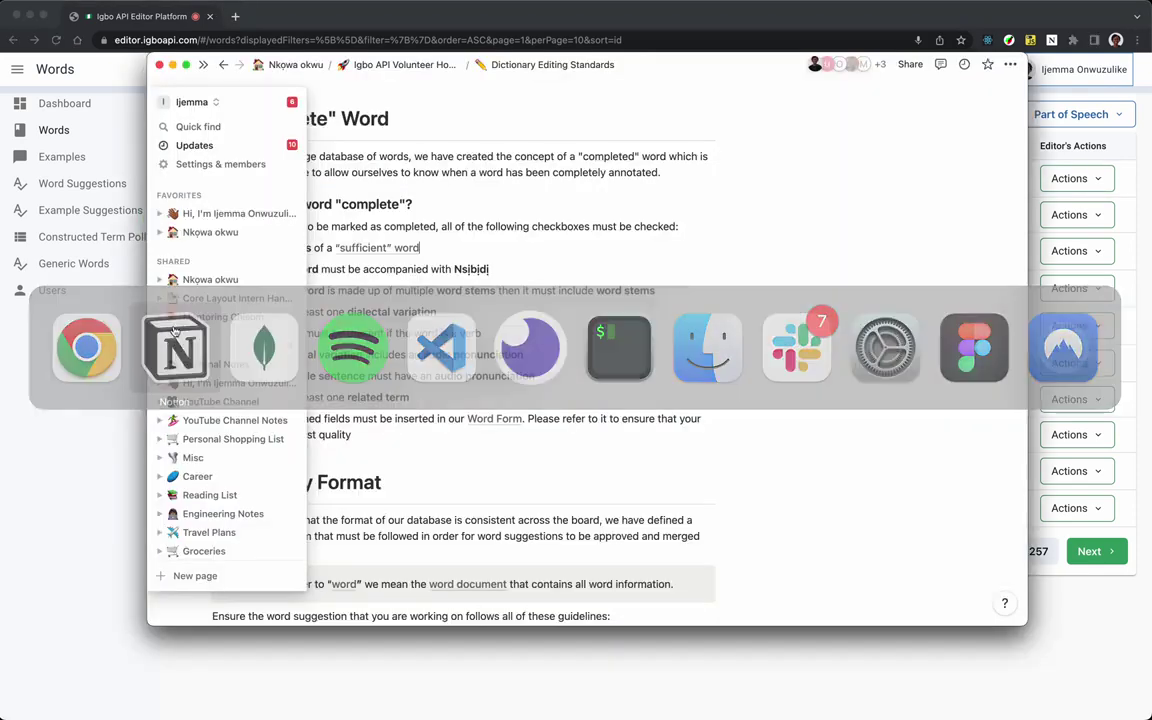
pyautogui.scroll(5, 710, 342)
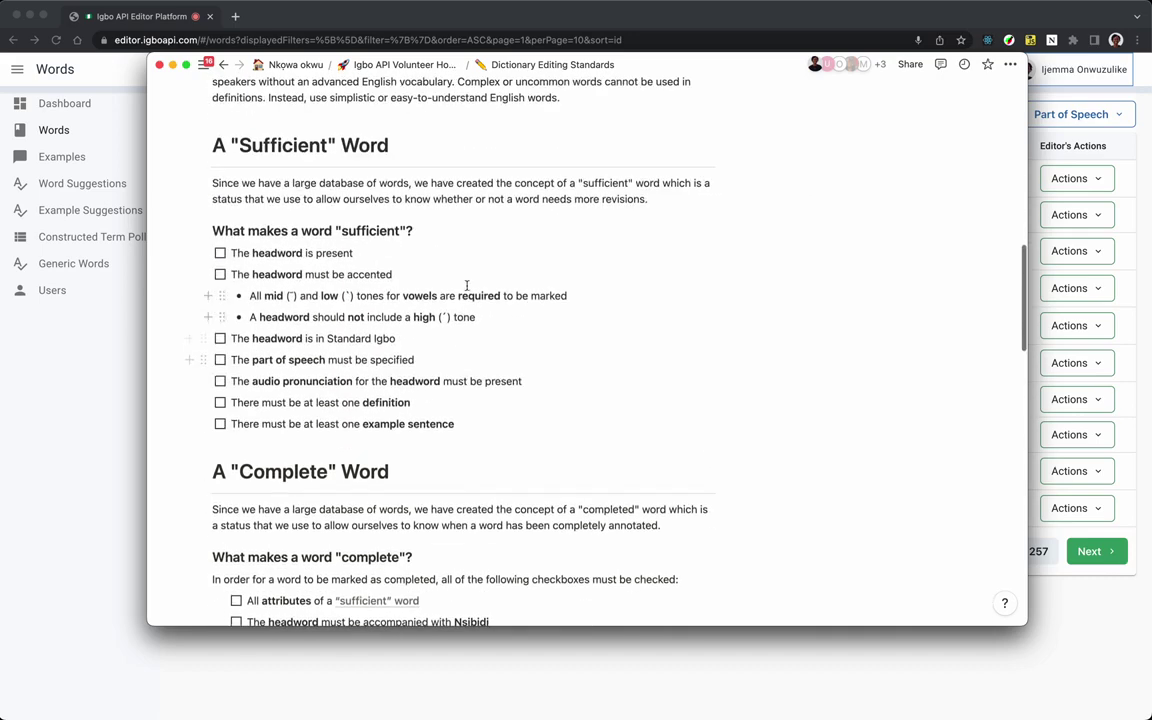
pyautogui.scroll(-2, 377, 445)
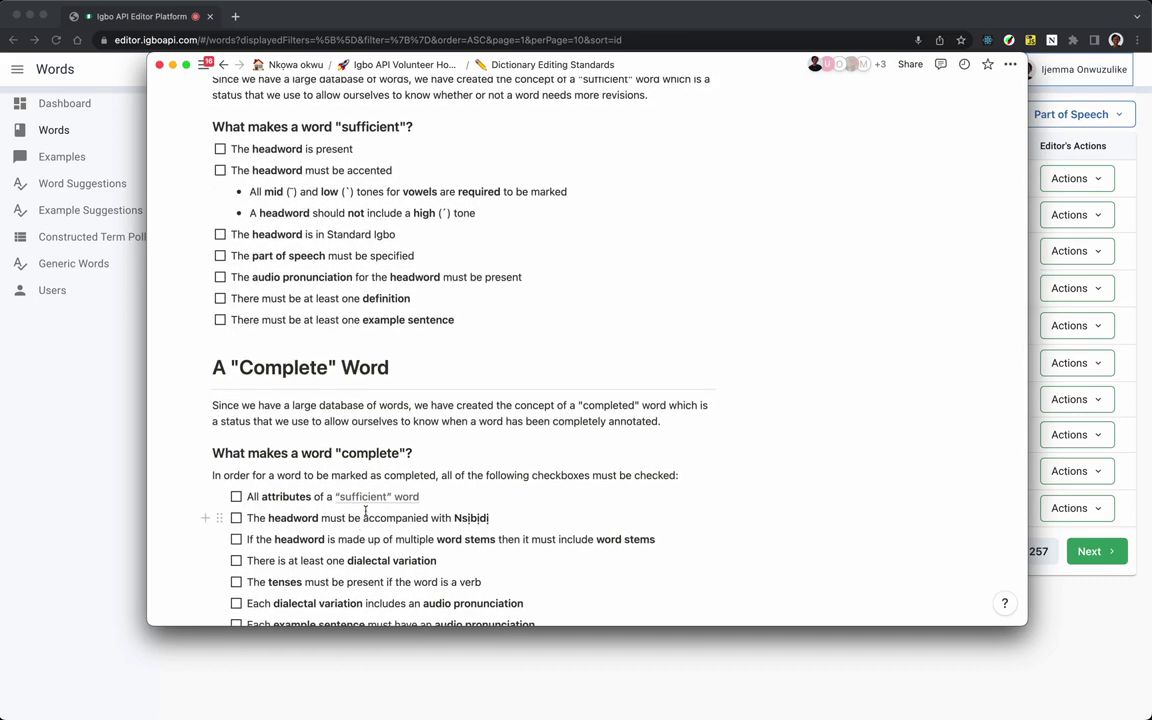
pyautogui.scroll(3, 370, 480)
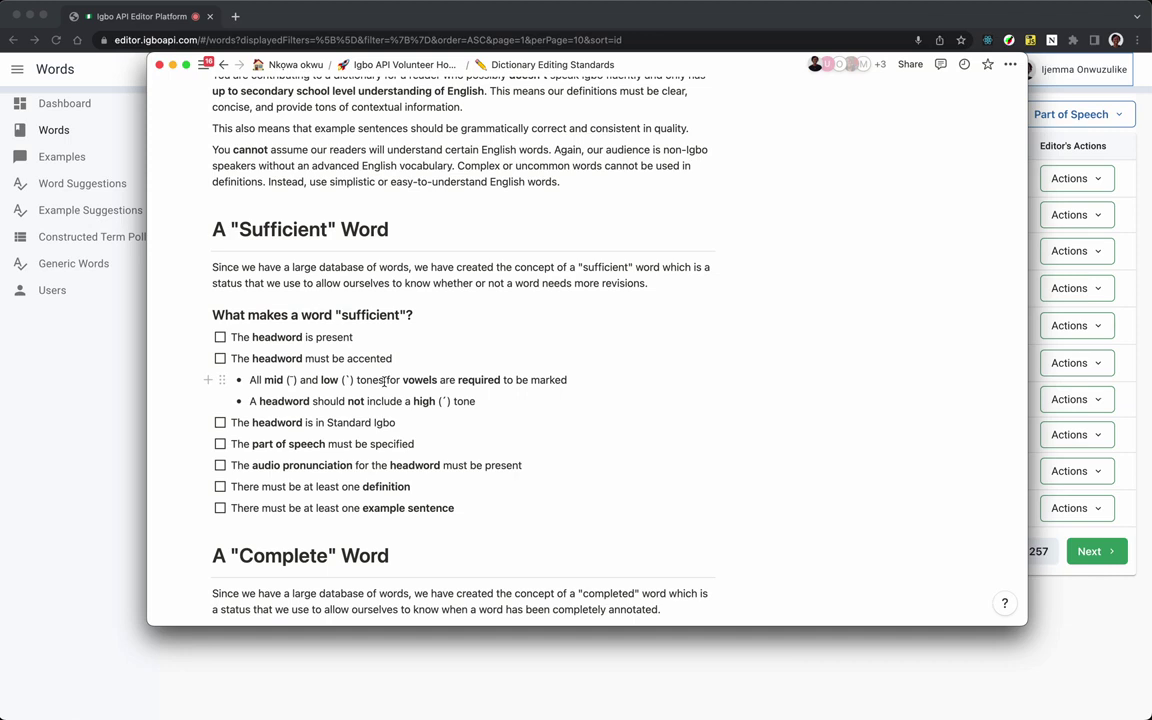
pyautogui.scroll(-6, 384, 380)
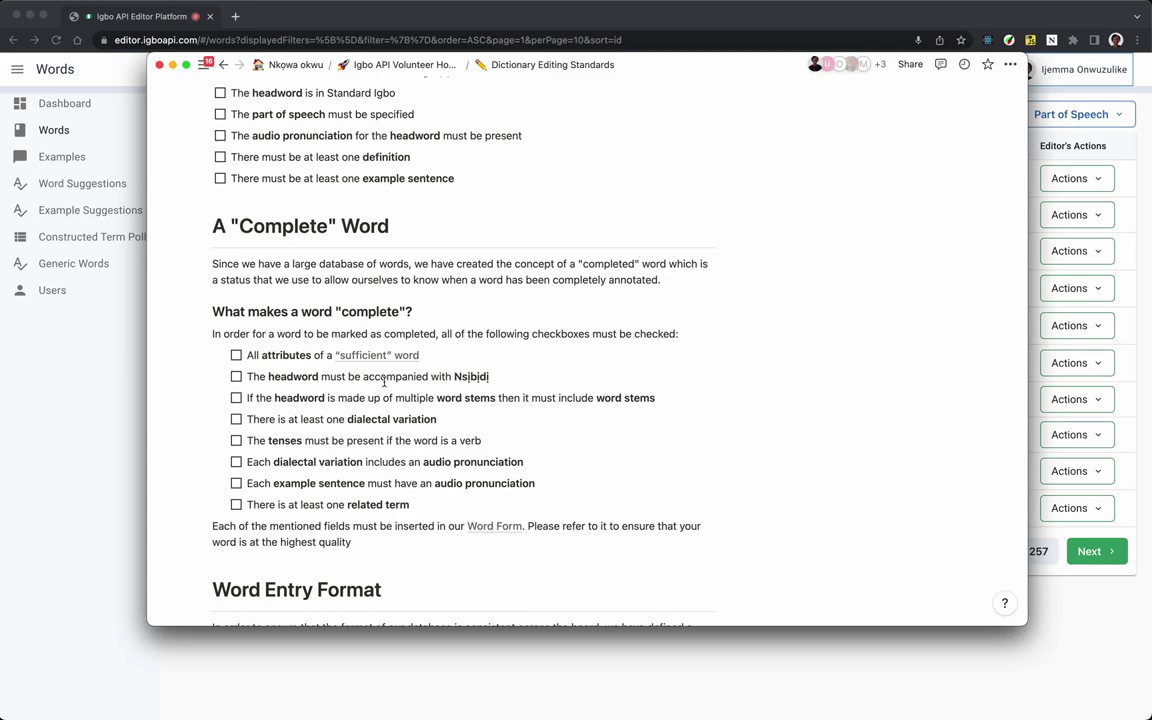
pyautogui.scroll(5, 383, 381)
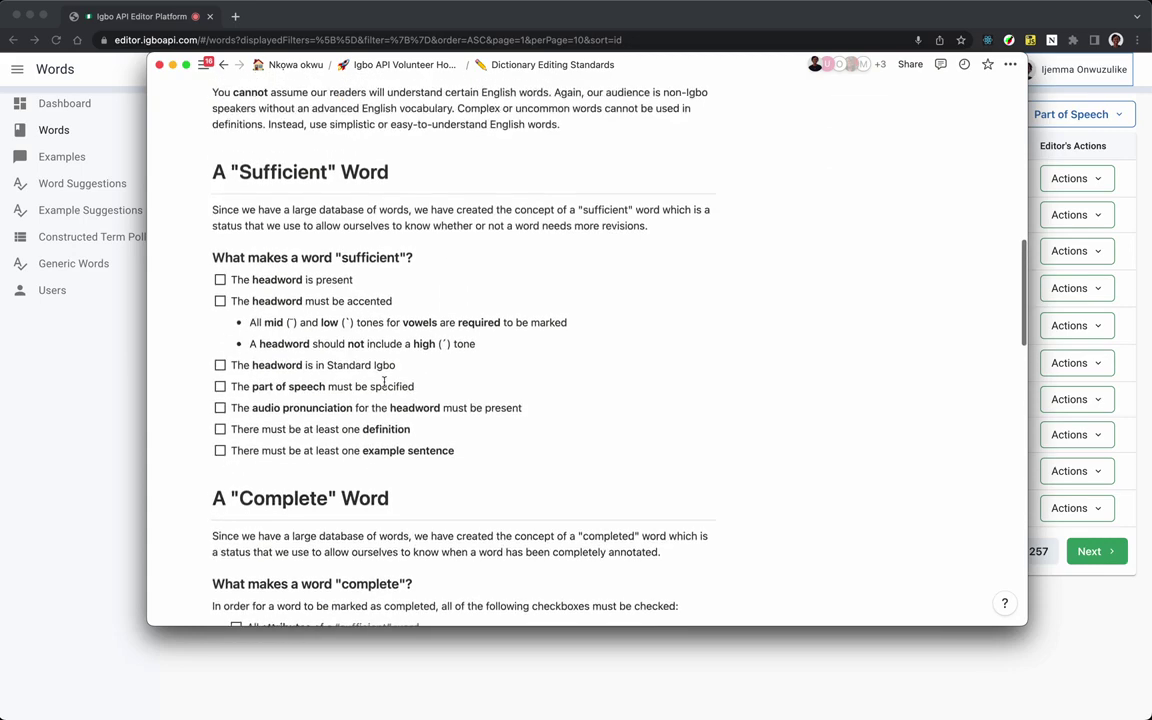
pyautogui.scroll(-1, 383, 378)
pyautogui.scroll(2, 380, 370)
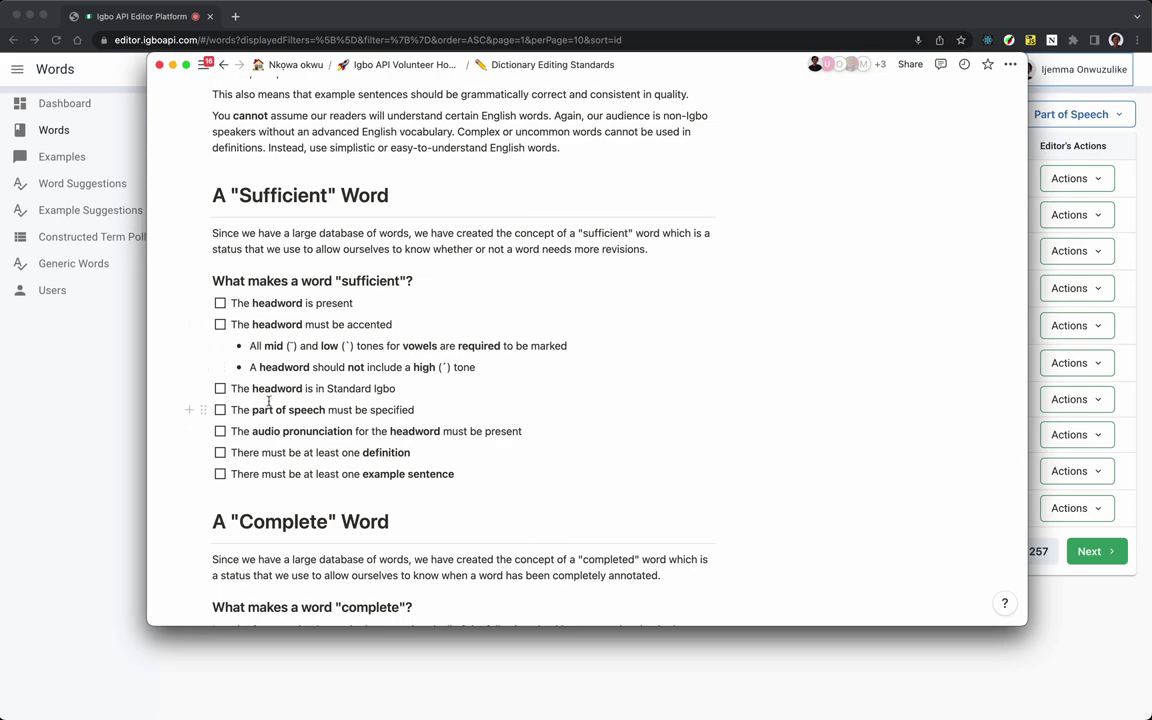
pyautogui.scroll(15, 268, 401)
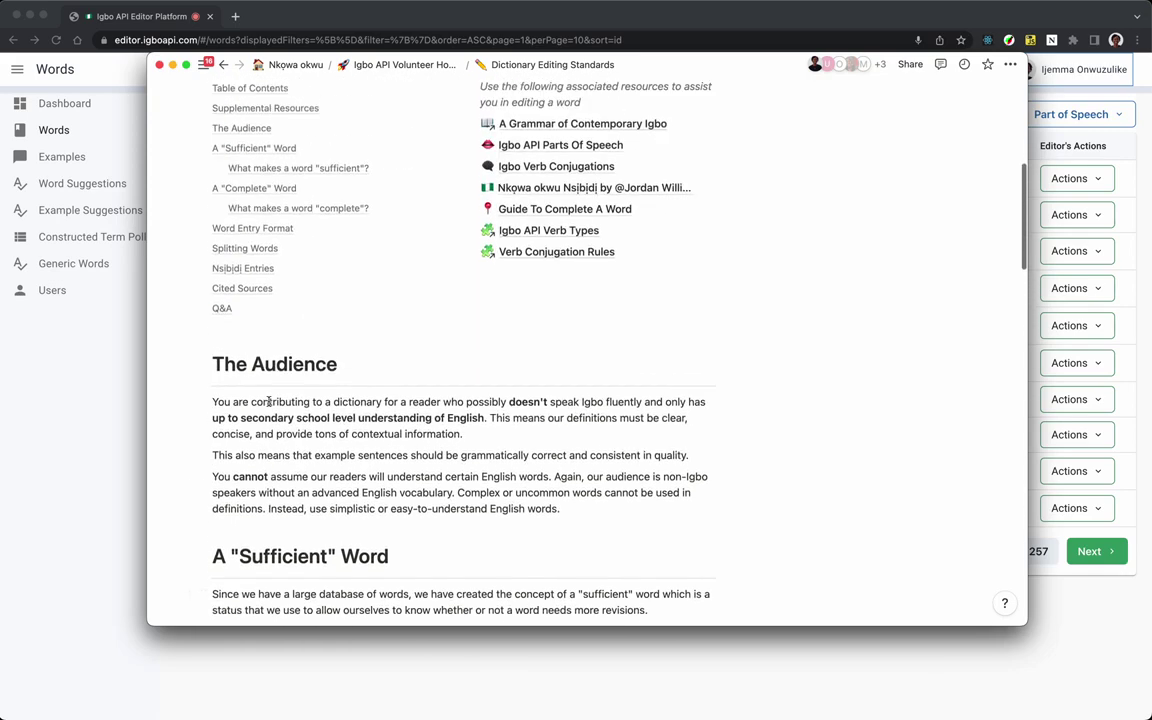
pyautogui.scroll(2, 268, 401)
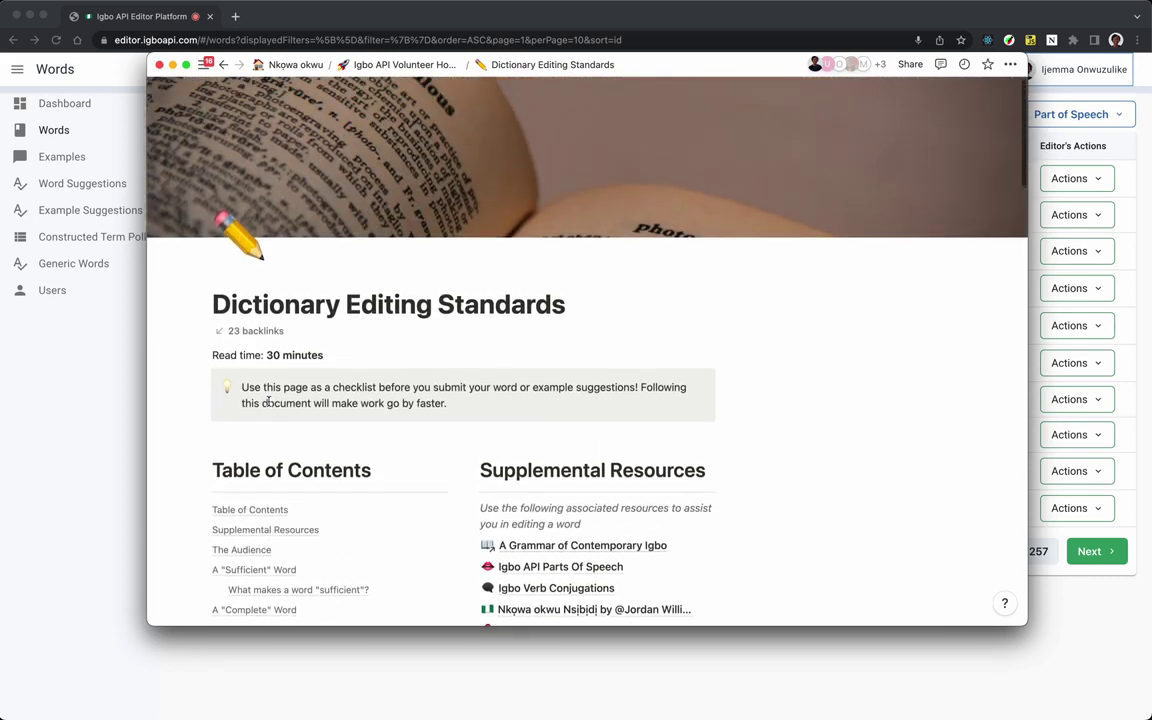
pyautogui.scroll(-10, 268, 401)
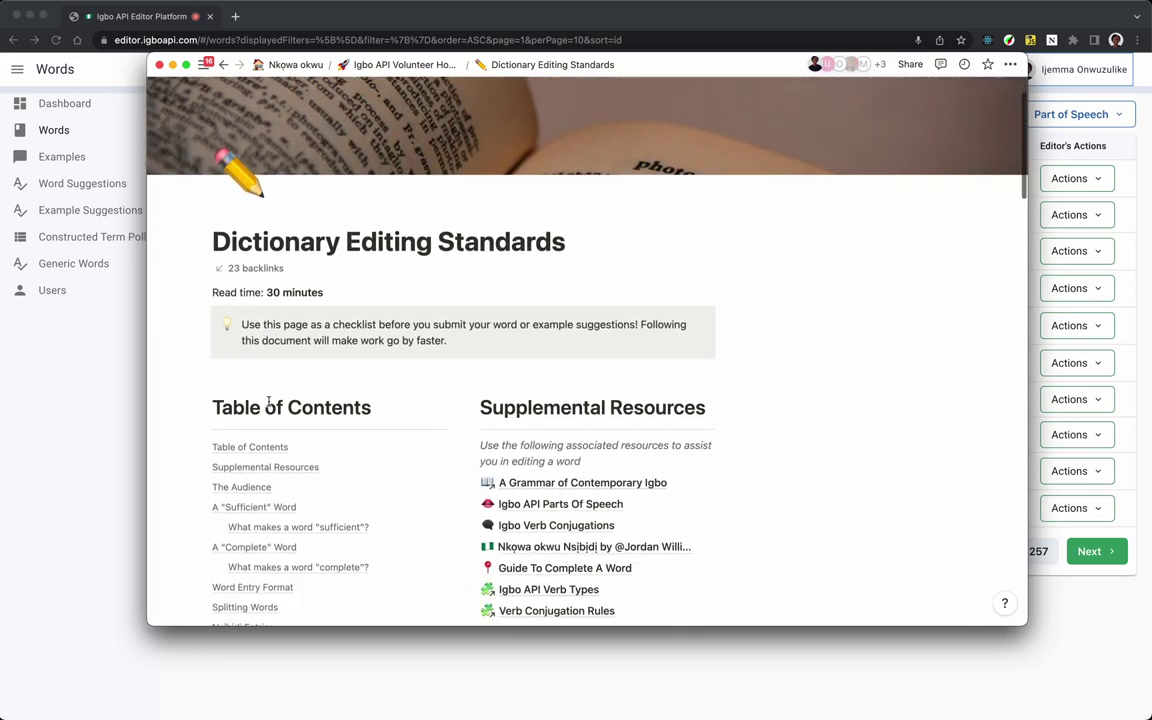
pyautogui.scroll(-8, 268, 401)
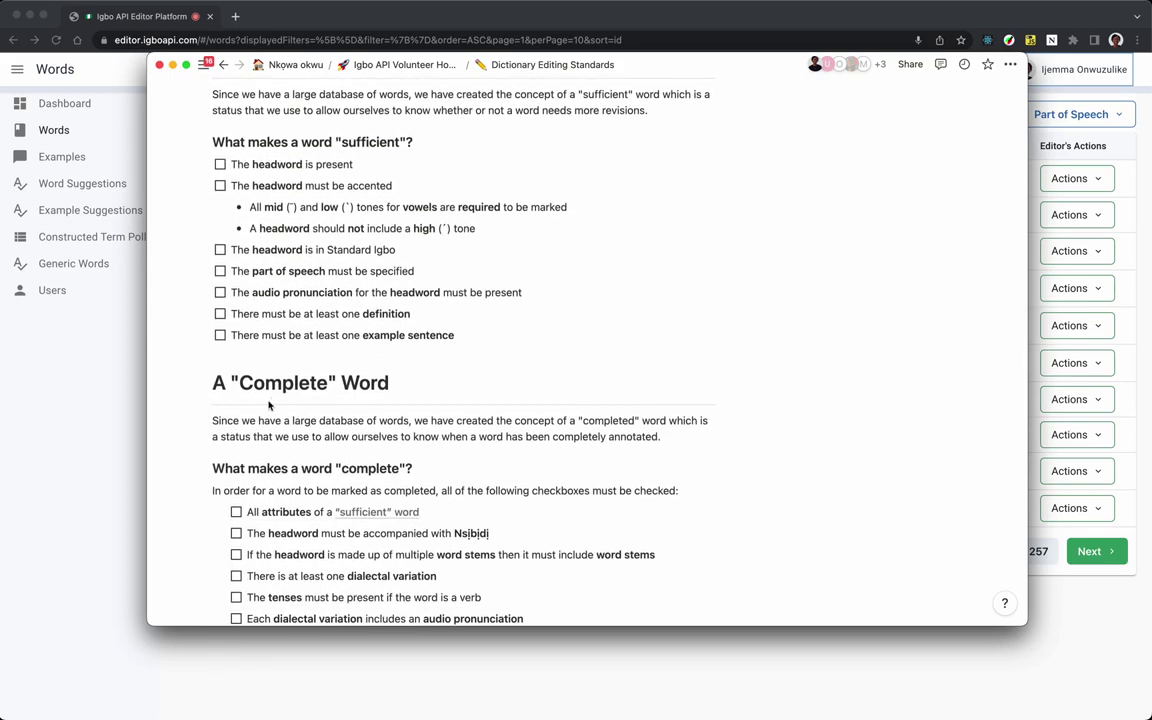
# Return to the Words list in Chrome and set it to show 25 words per page.
pyautogui.click(31, 404)
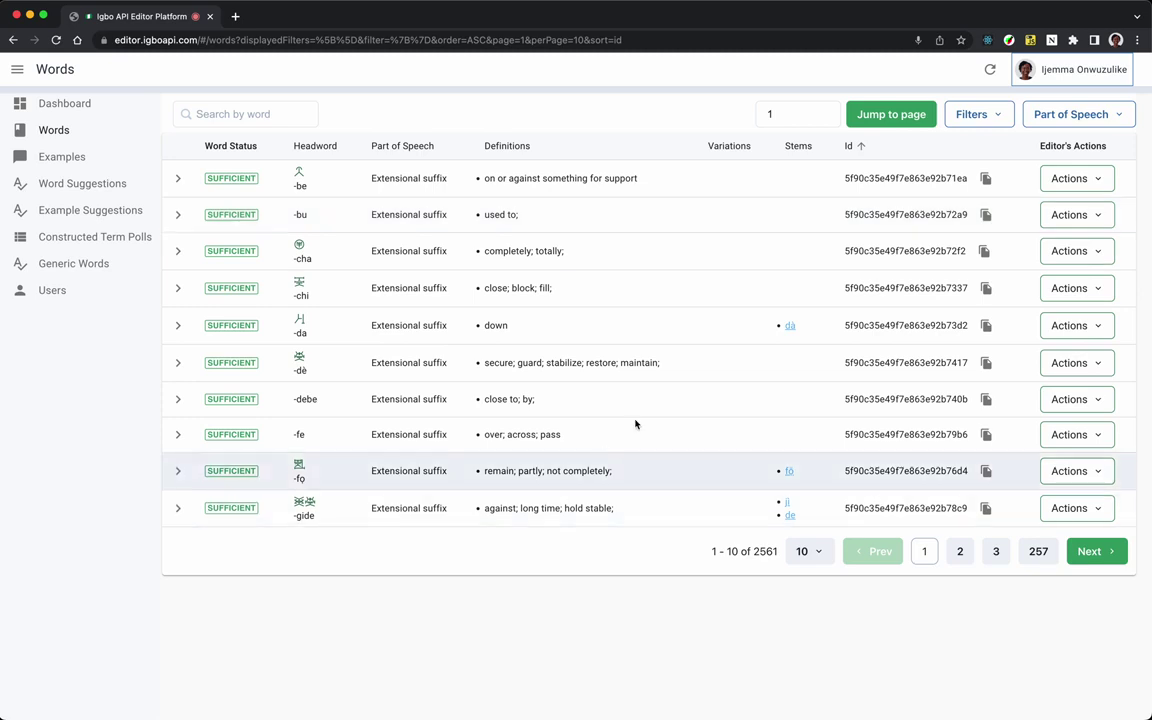
pyautogui.click(809, 551)
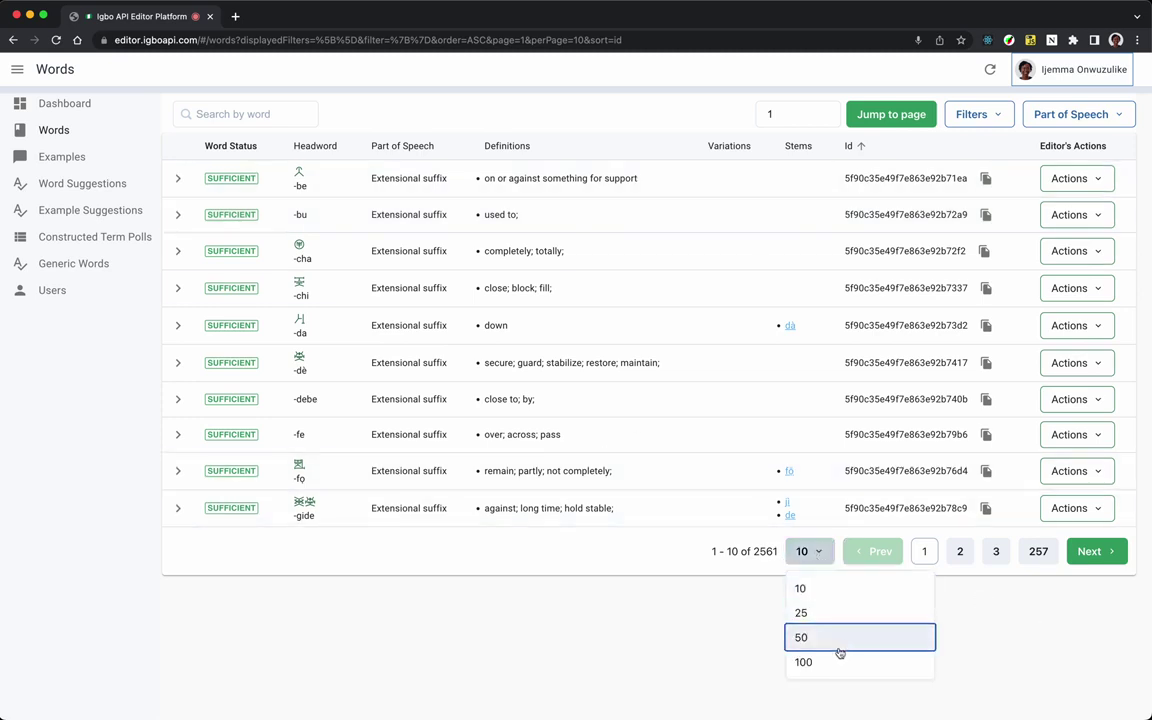
pyautogui.click(820, 613)
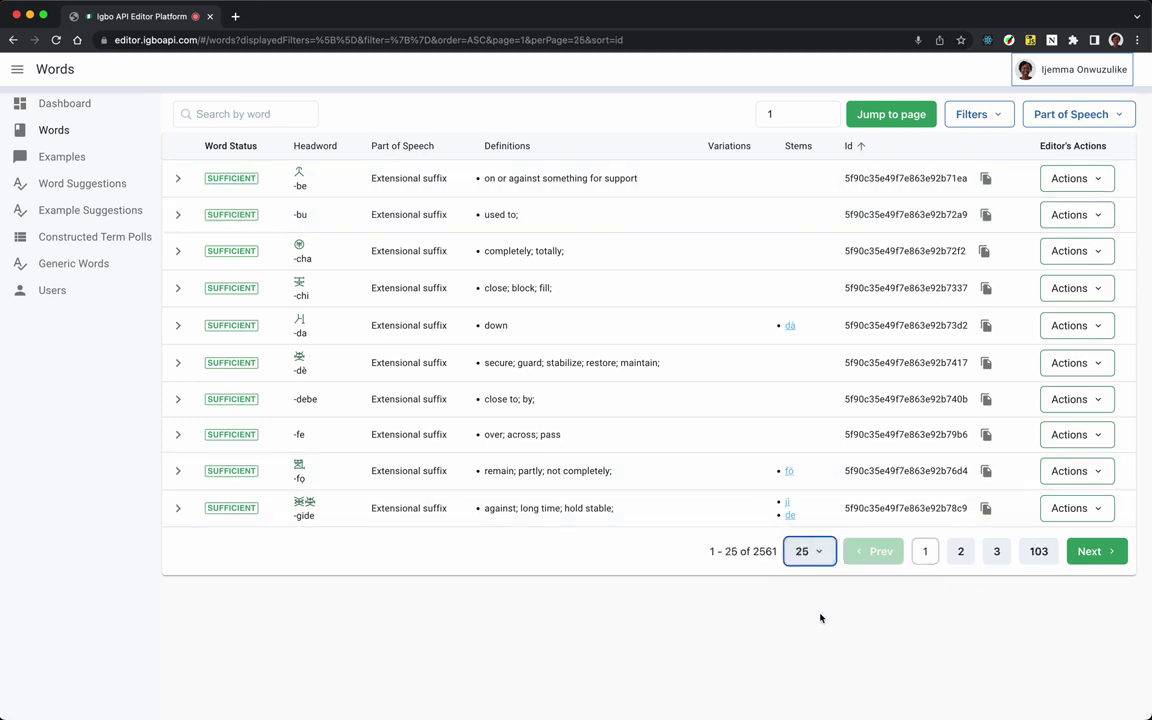
pyautogui.scroll(-2, 820, 619)
pyautogui.scroll(-5, 820, 619)
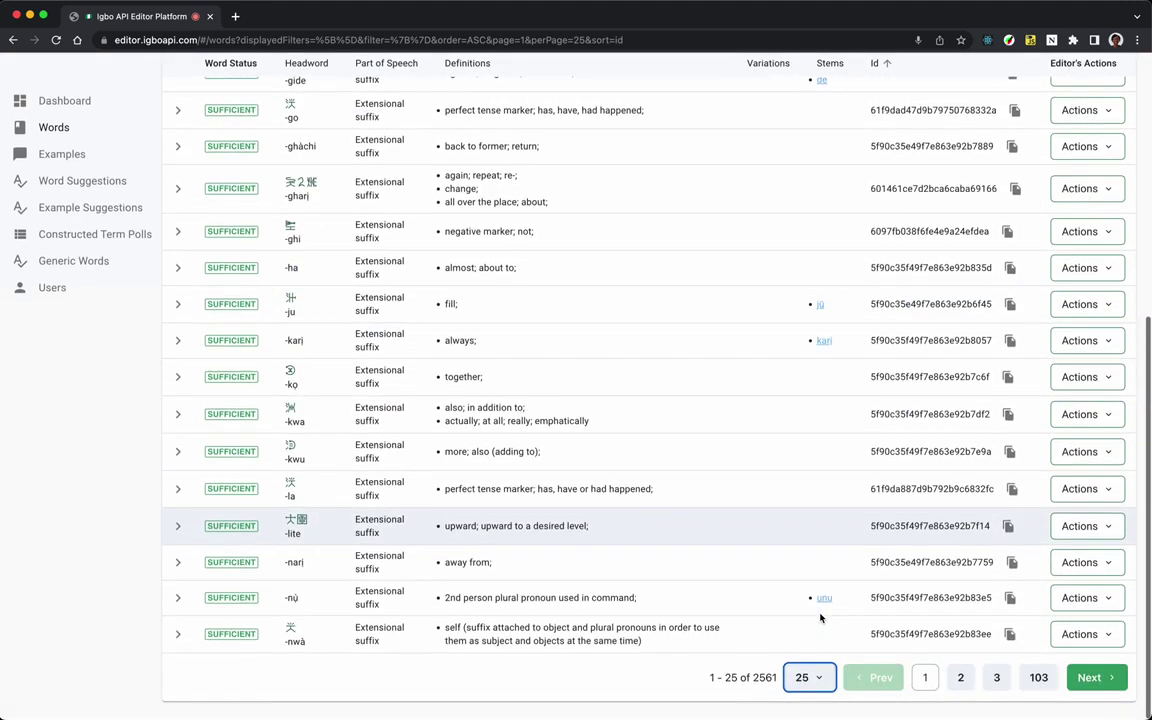
pyautogui.click(809, 680)
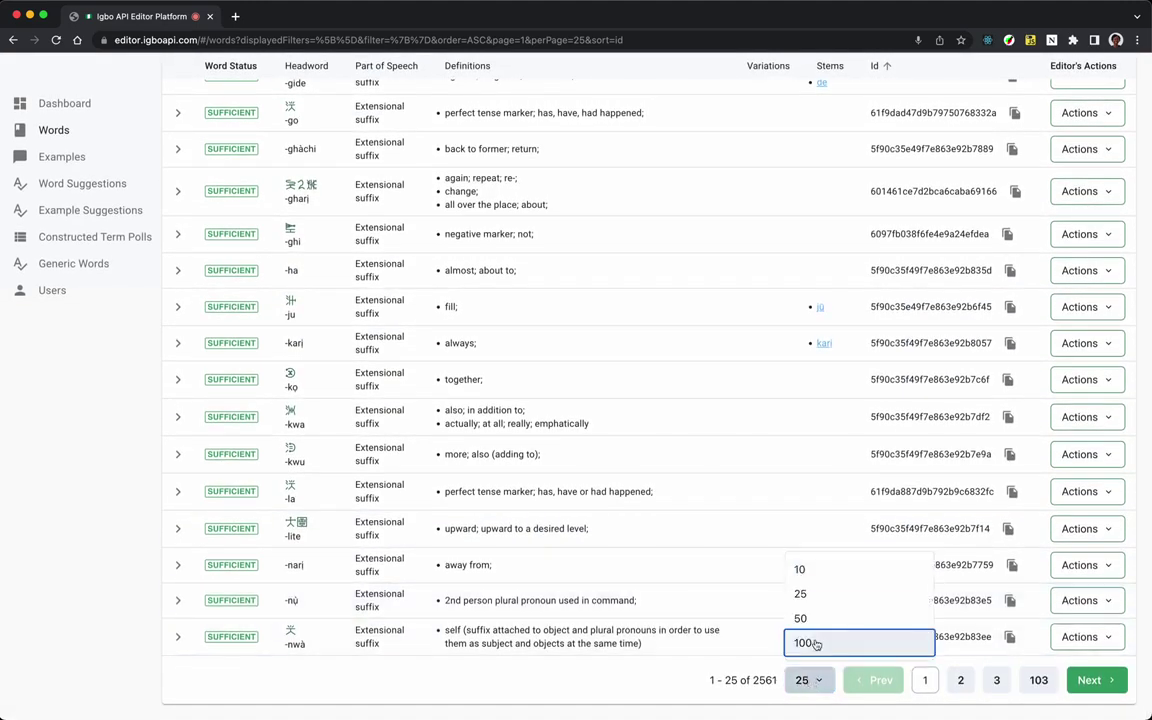
pyautogui.click(665, 417)
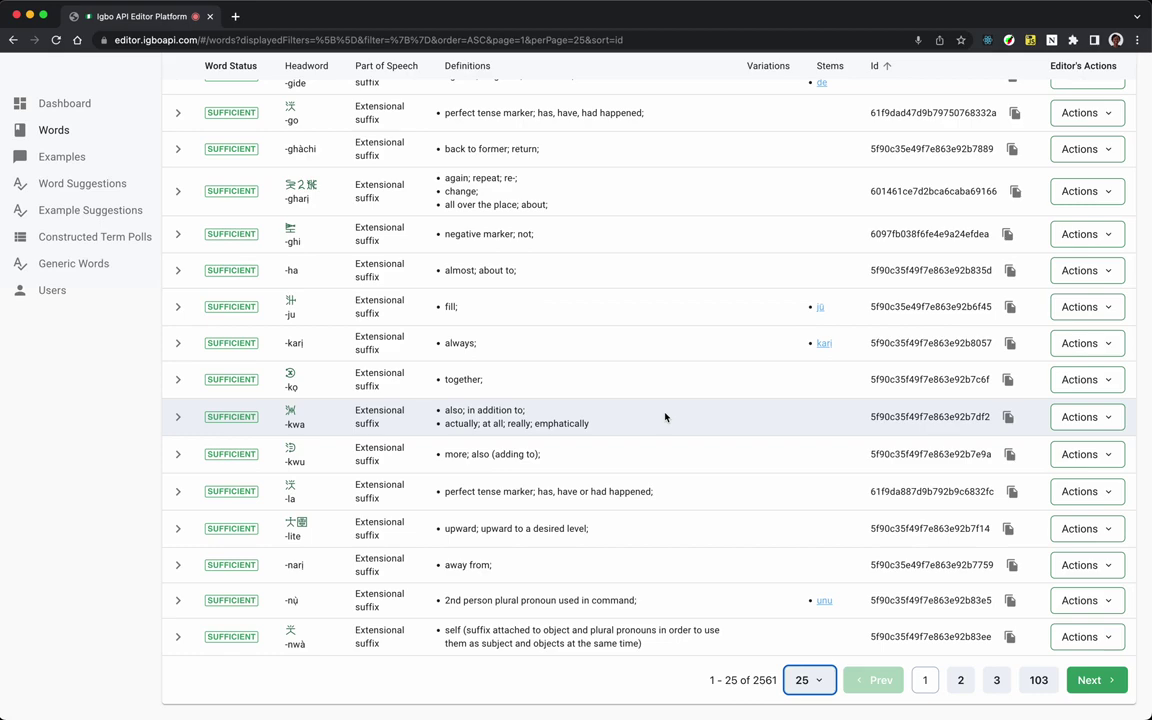
pyautogui.scroll(-1, 665, 417)
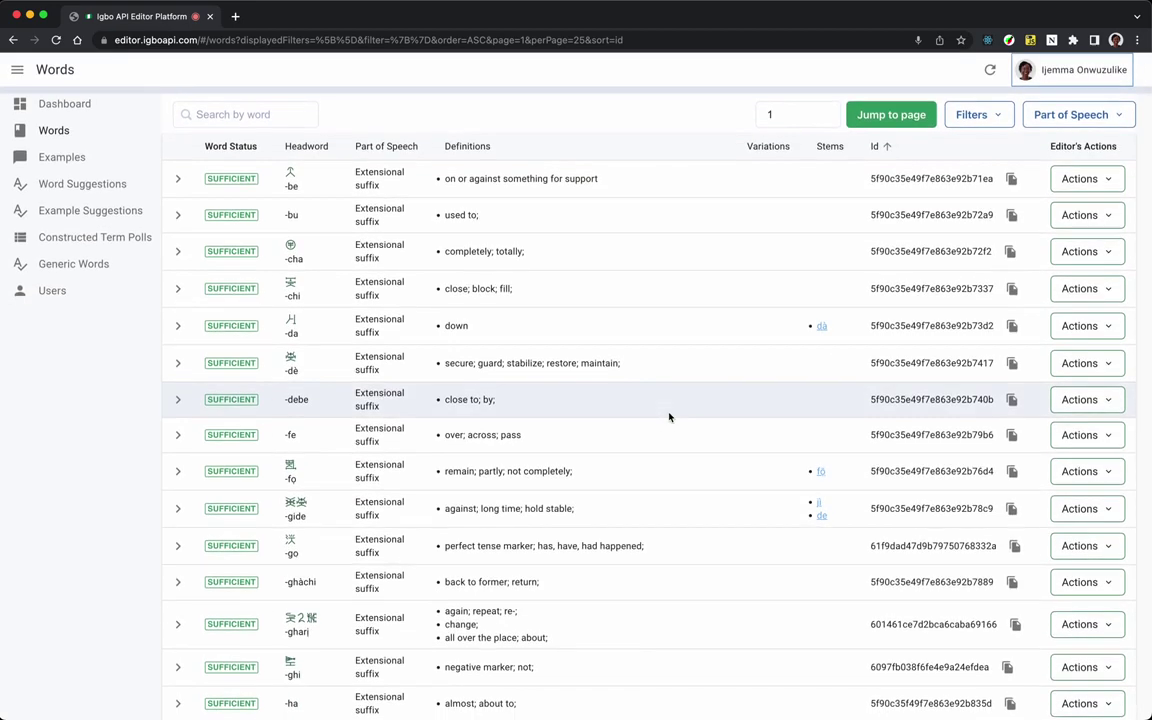
# Open the Word Suggestions list and examine its columns, the first entry's missing requirements, and the editor's actions.
pyautogui.click(114, 184)
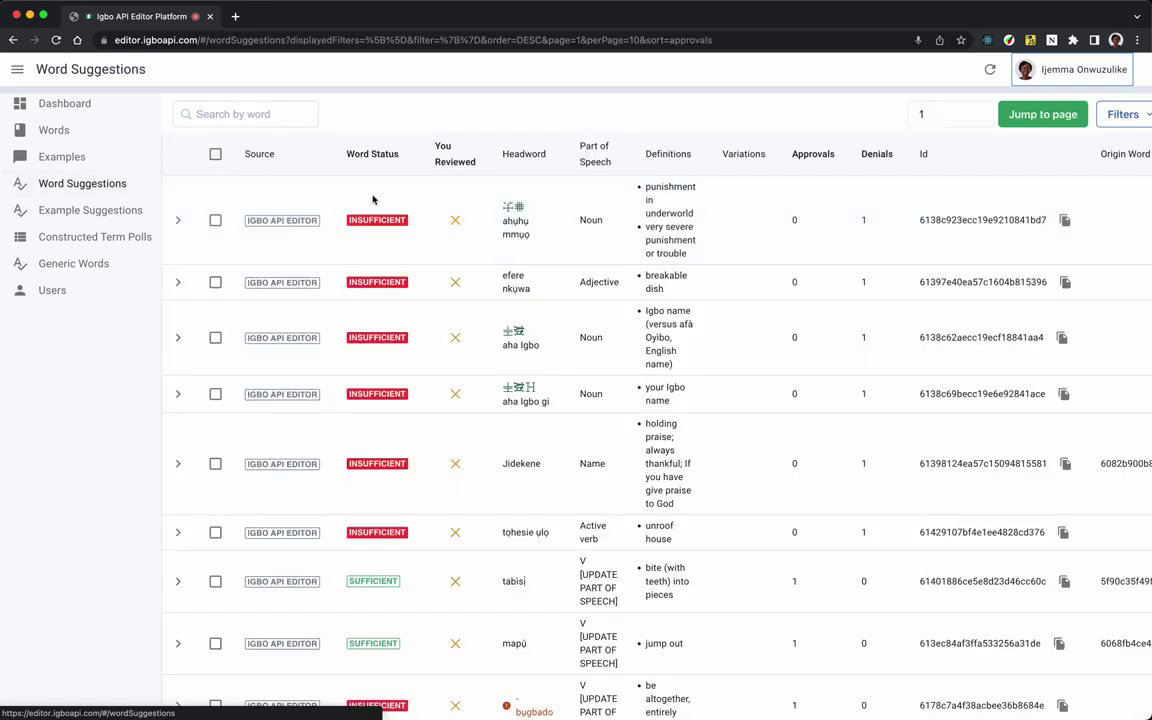
pyautogui.hscroll(2, 381, 212)
pyautogui.hscroll(2, 381, 212)
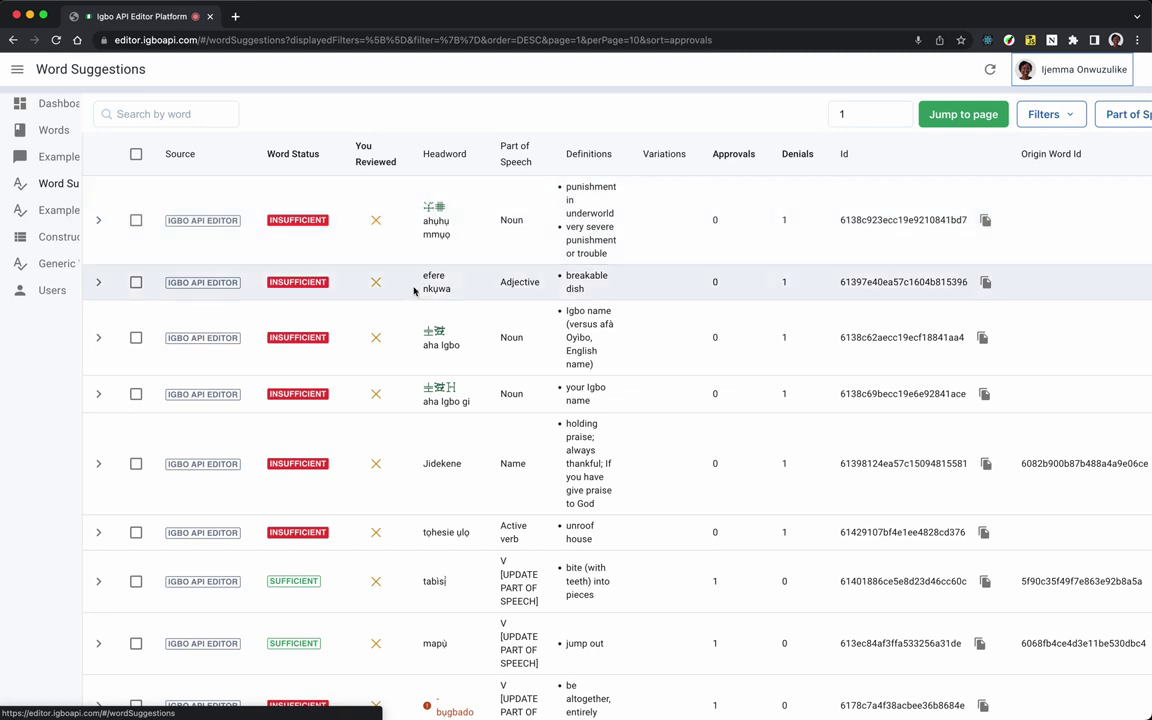
pyautogui.moveTo(302, 223)
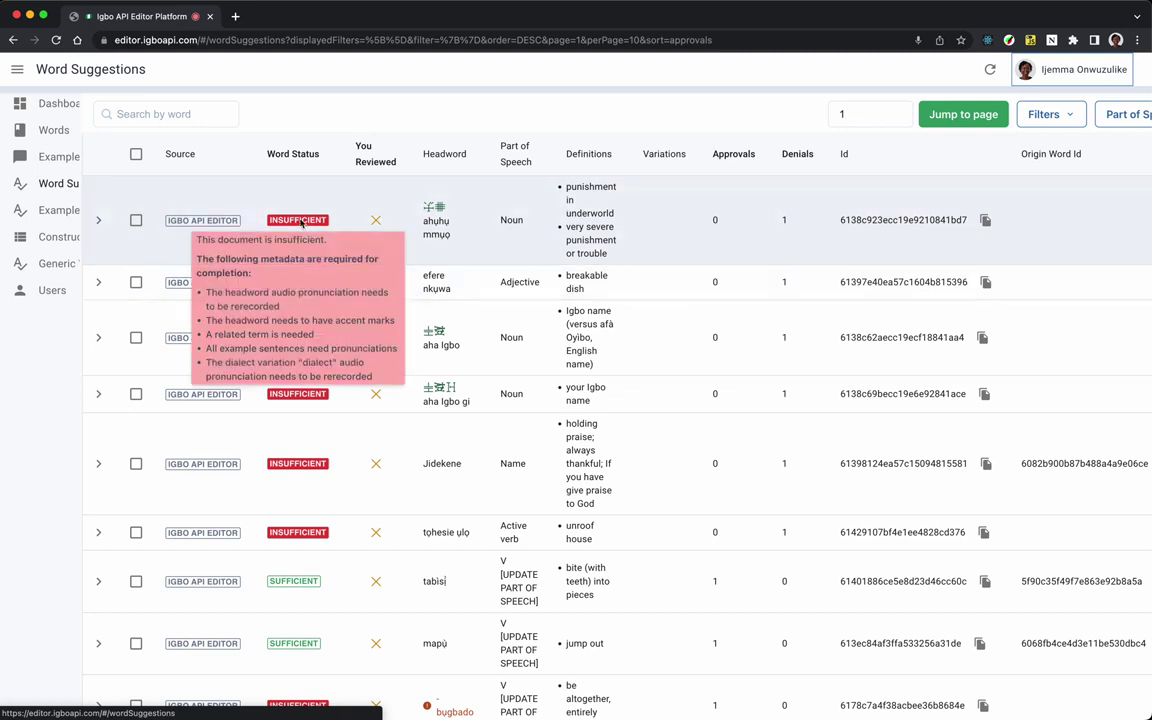
pyautogui.scroll(-3, 599, 429)
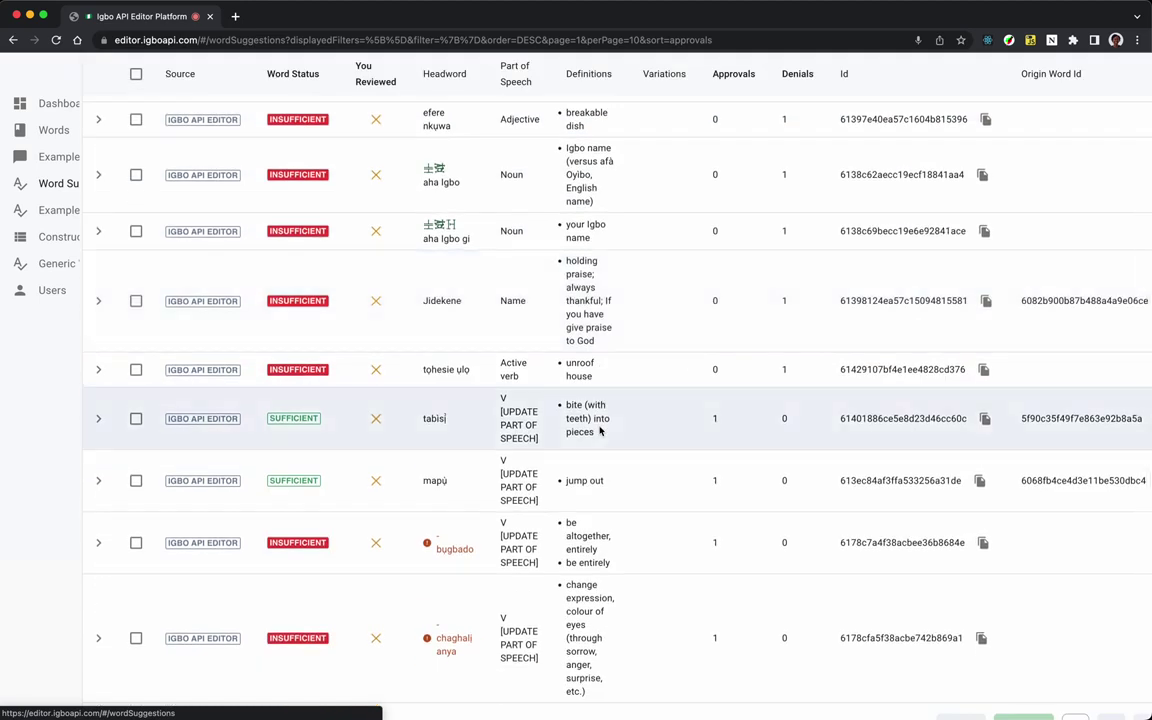
pyautogui.scroll(3, 600, 430)
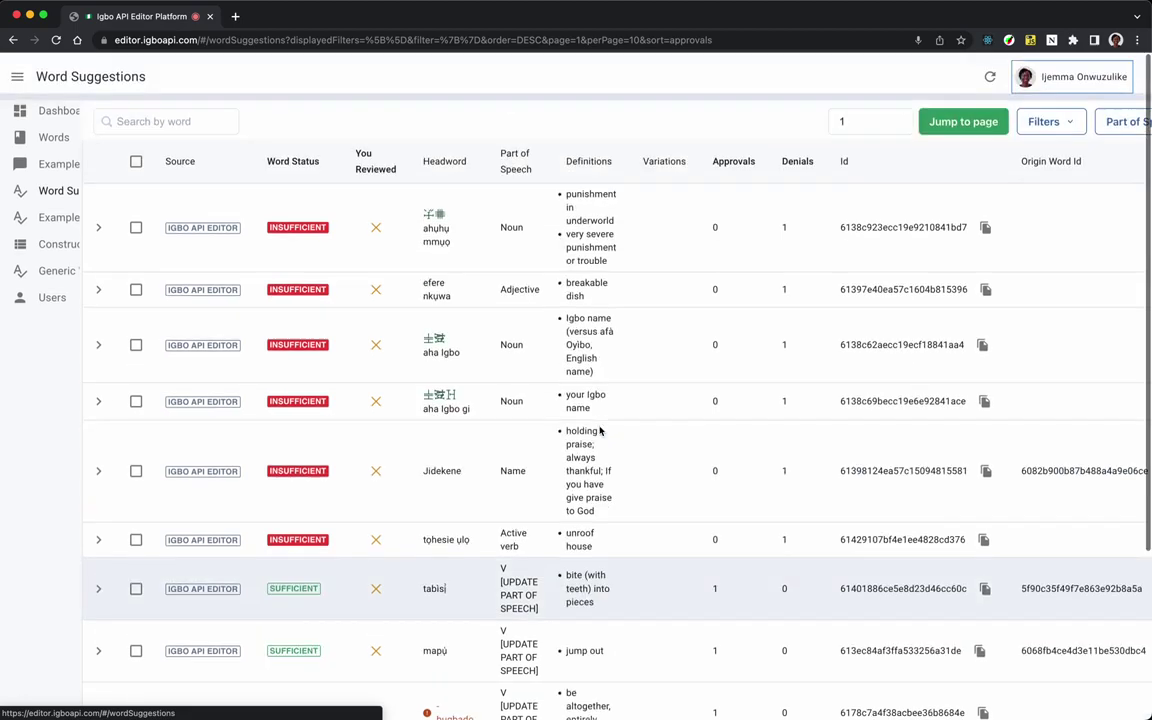
pyautogui.hscroll(3, 620, 445)
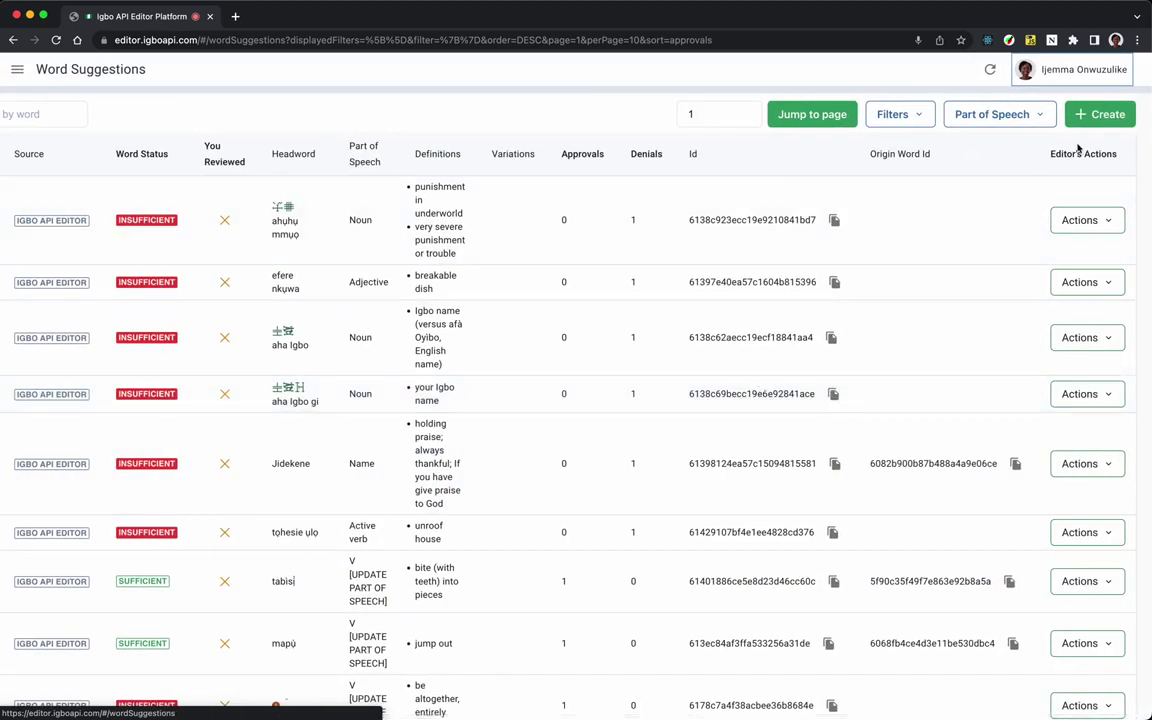
# Create a new word suggestion and enter "new word" as its headword.
pyautogui.hscroll(-3, 650, 300)
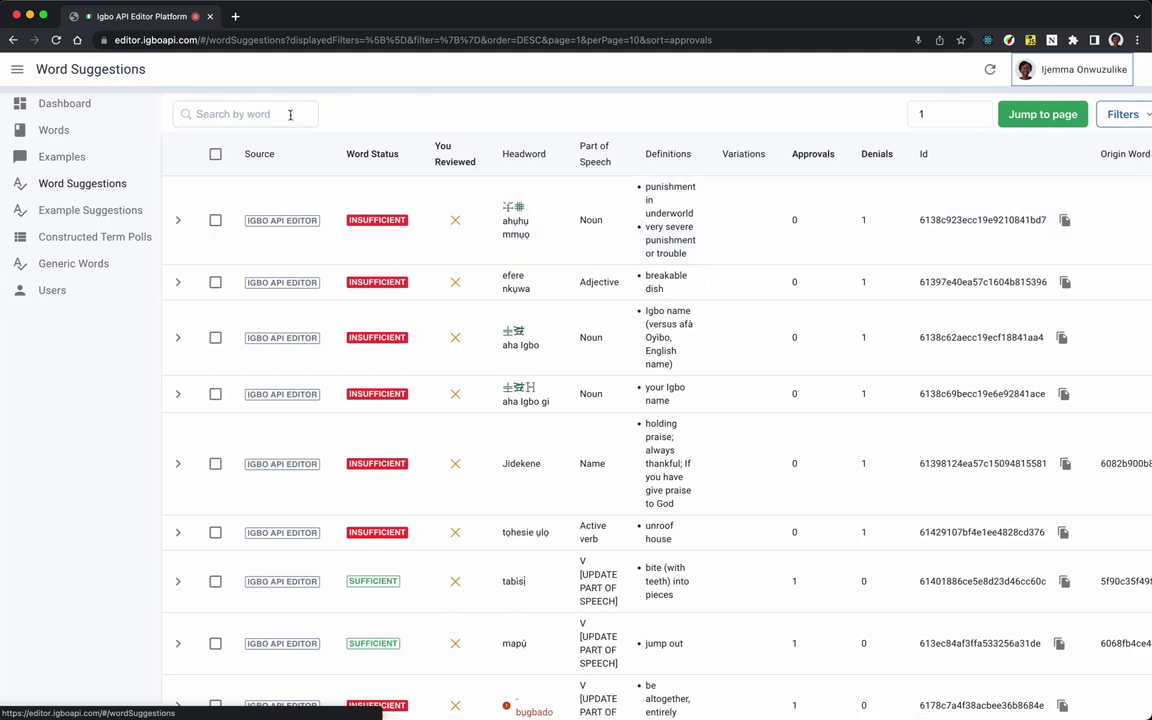
pyautogui.hscroll(5, 290, 114)
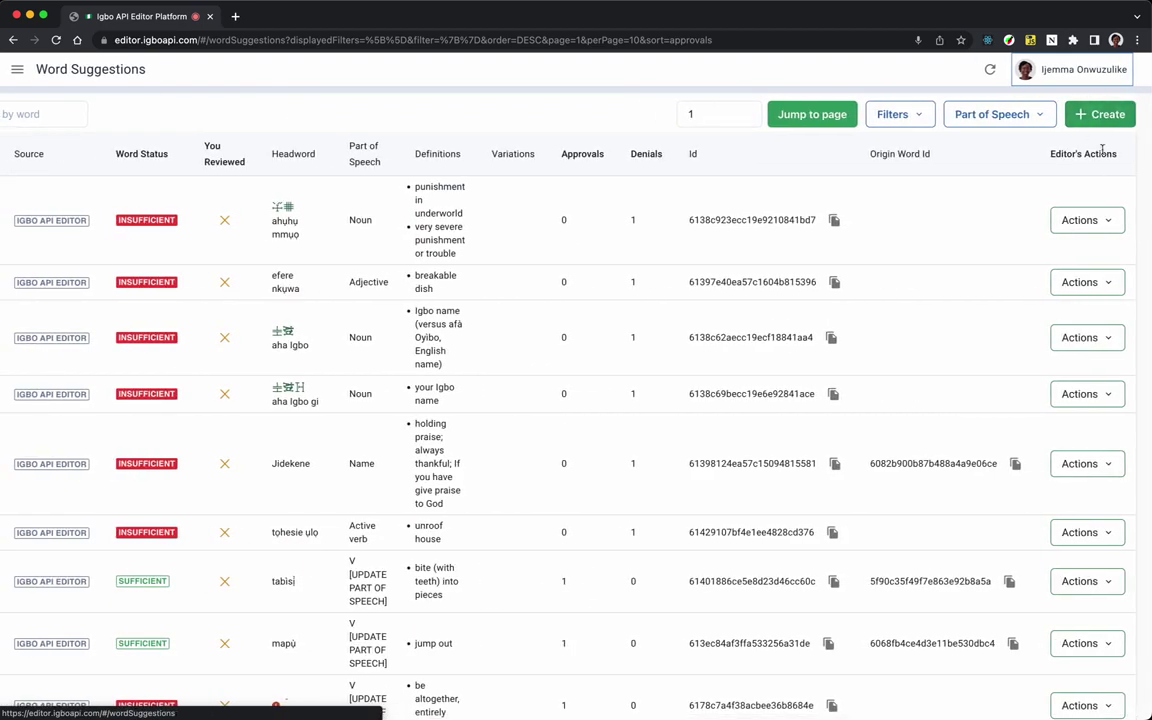
pyautogui.click(1097, 115)
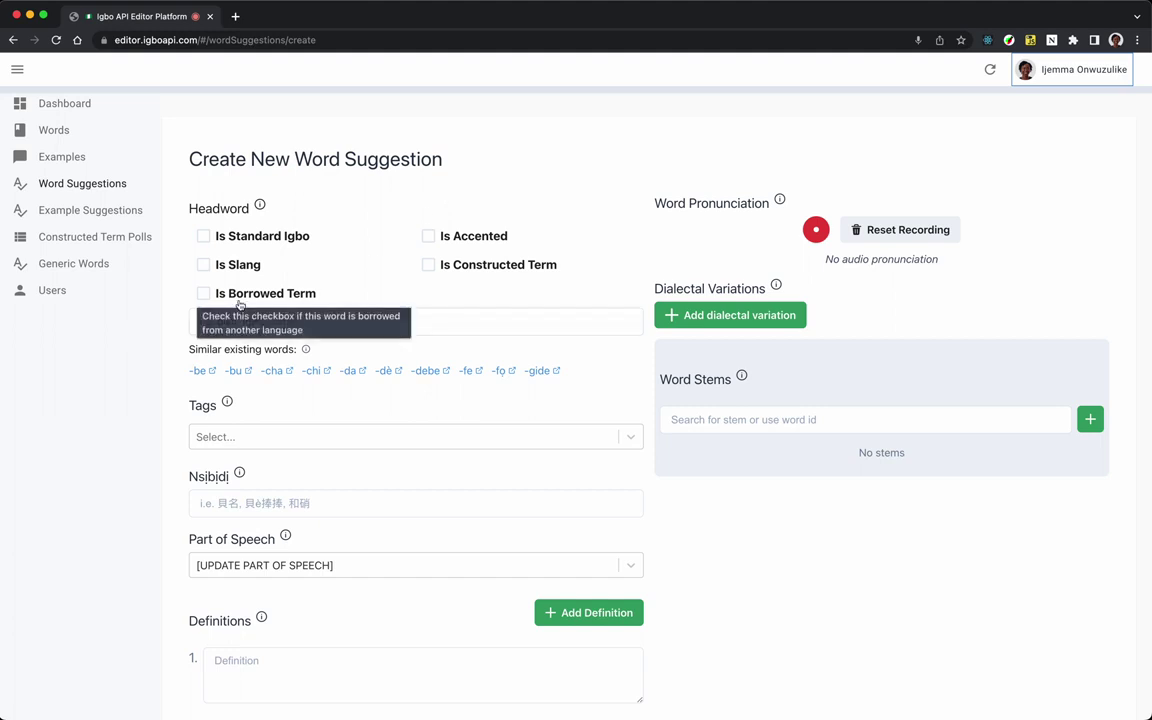
pyautogui.scroll(-1, 350, 239)
pyautogui.click(236, 264)
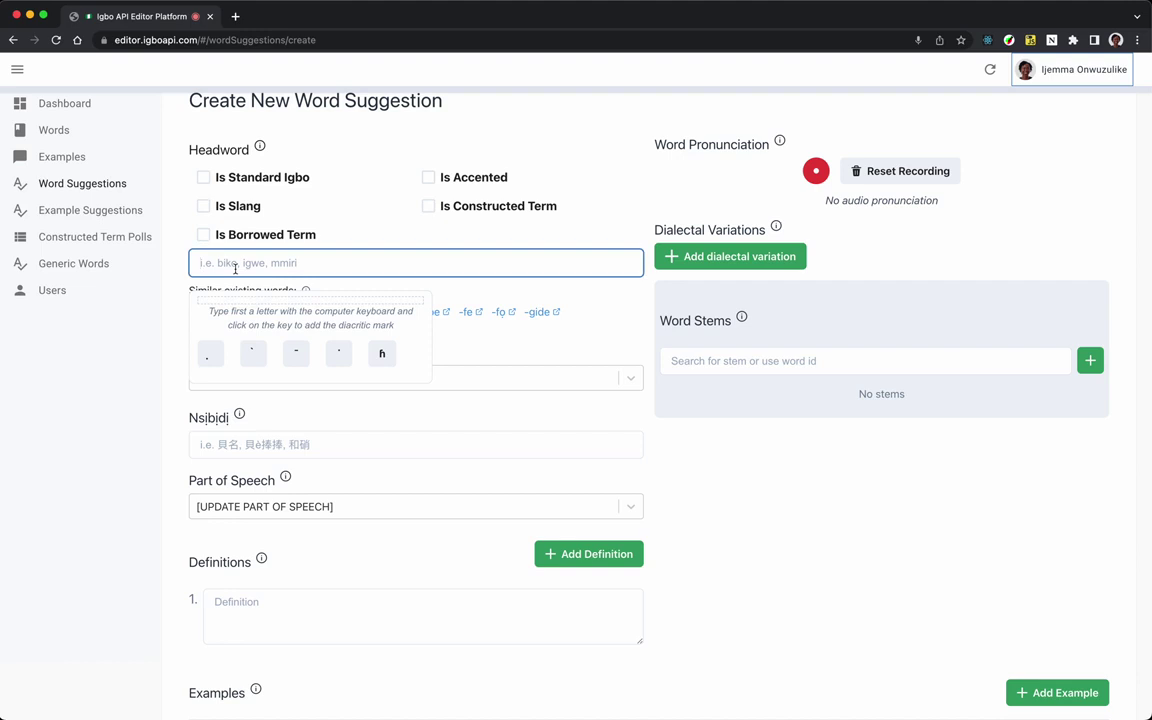
pyautogui.write('new word')
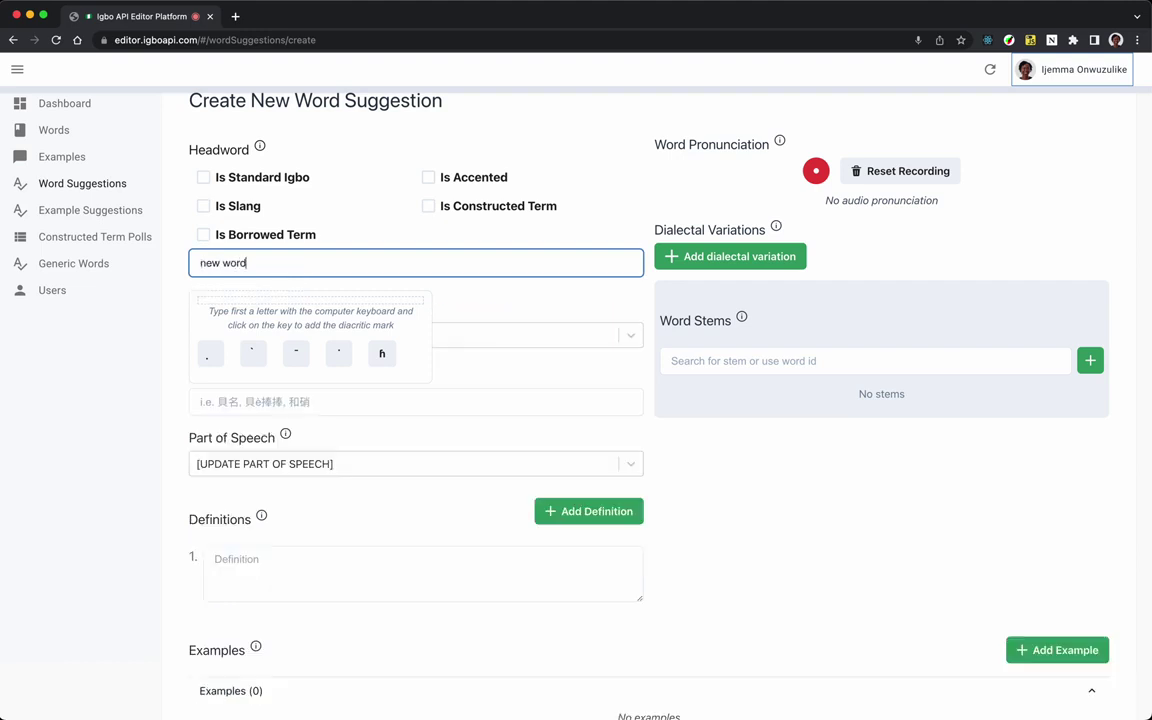
# Flag the headword as Standard Igbo and as accented, adding the diacritic so that it reads "new wòrd".
pyautogui.click(283, 185)
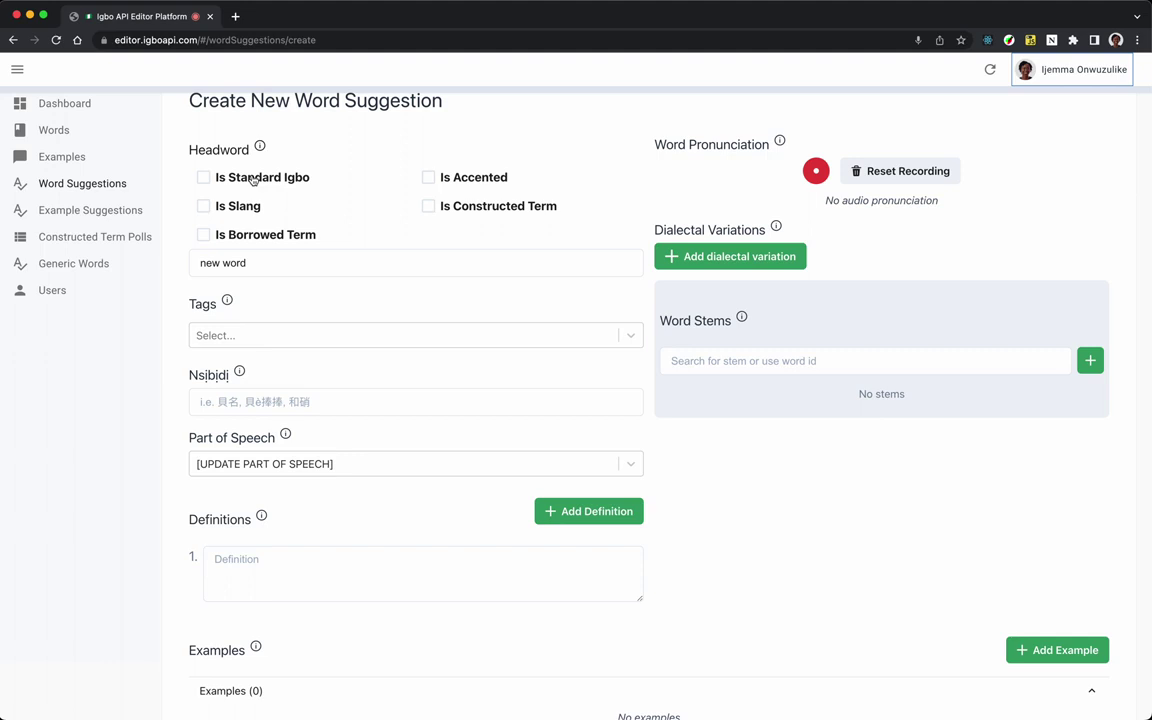
pyautogui.click(201, 177)
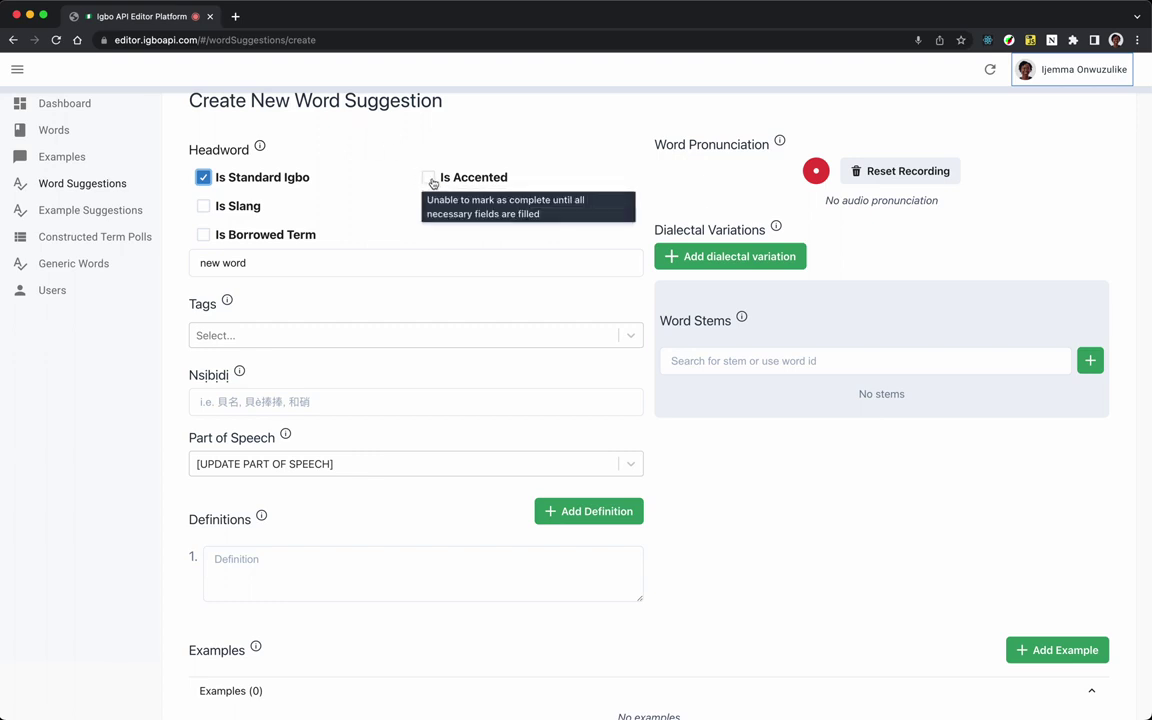
pyautogui.click(224, 263)
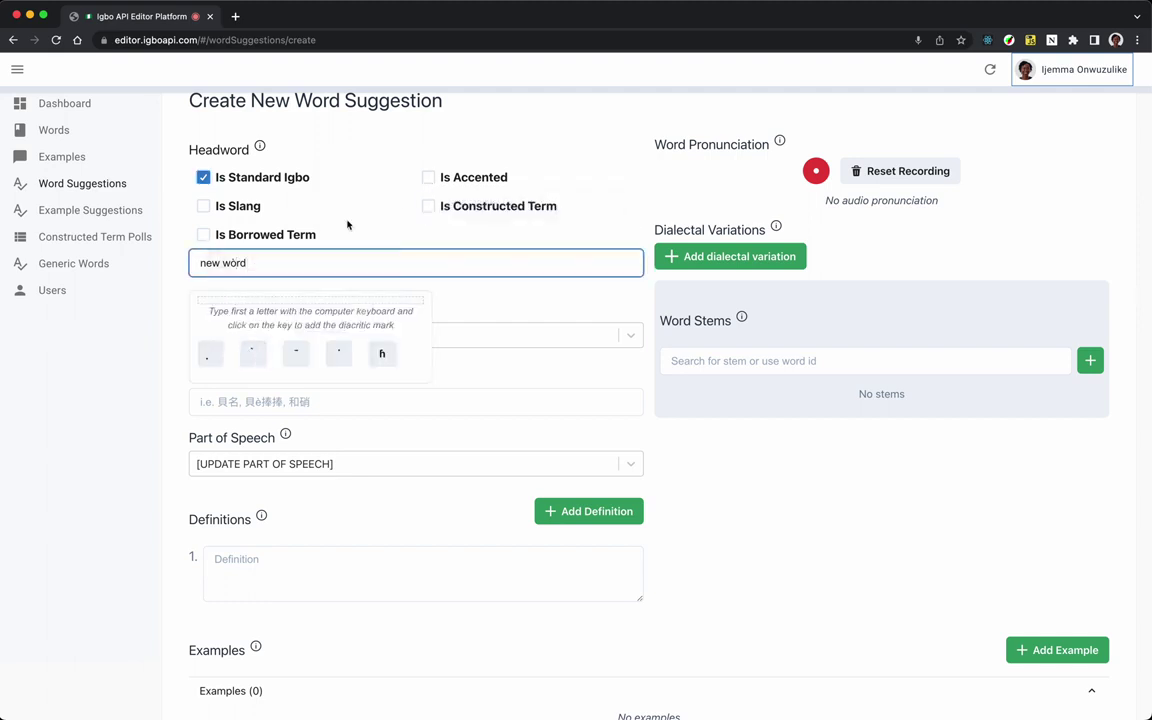
pyautogui.click(431, 182)
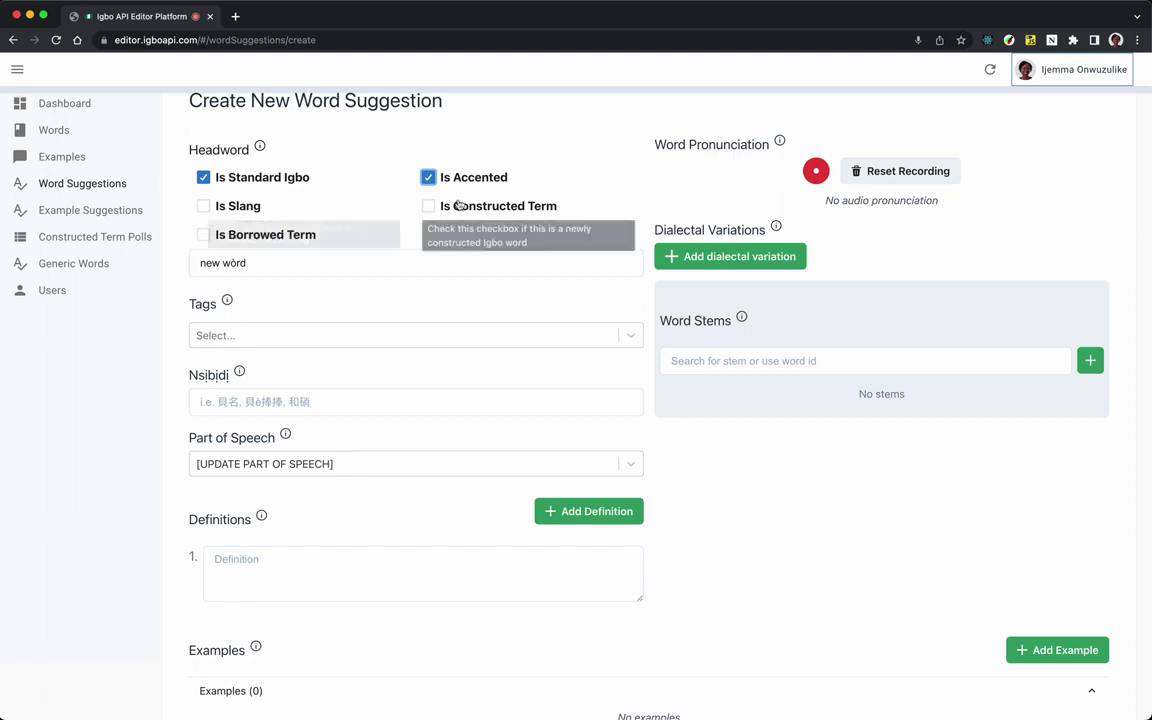
# Set the word's part of speech to Adjective and look through the other available parts of speech.
pyautogui.scroll(-1, 264, 366)
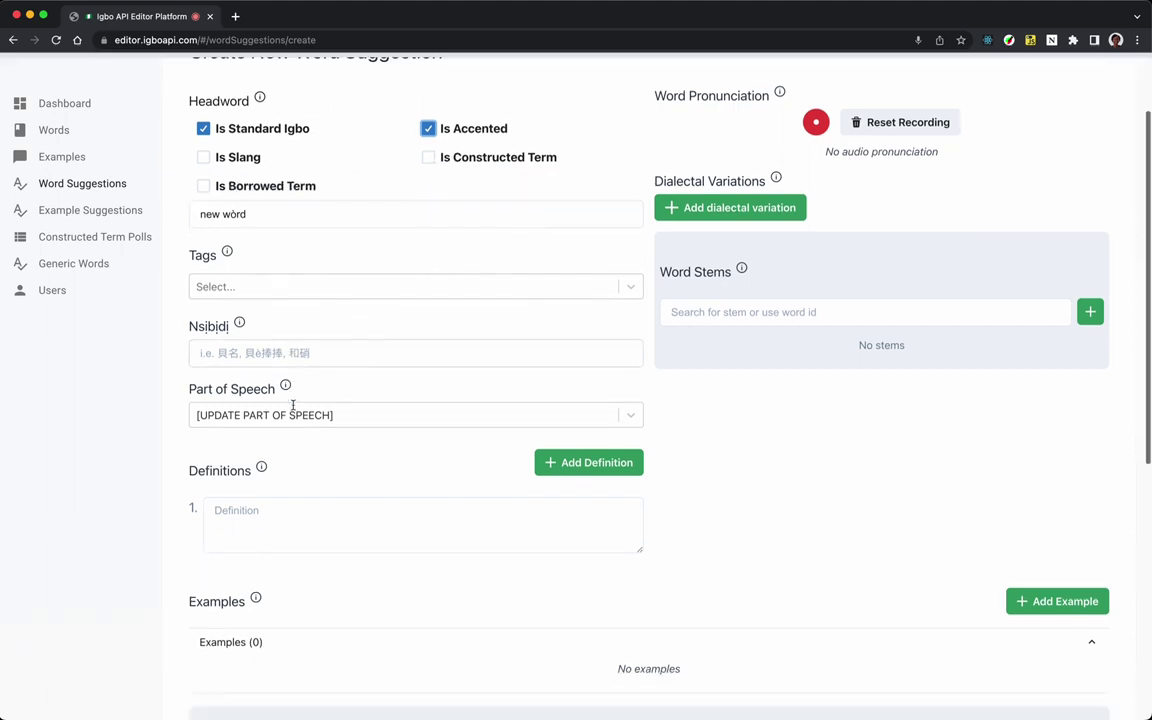
pyautogui.click(270, 356)
pyautogui.click(162, 340)
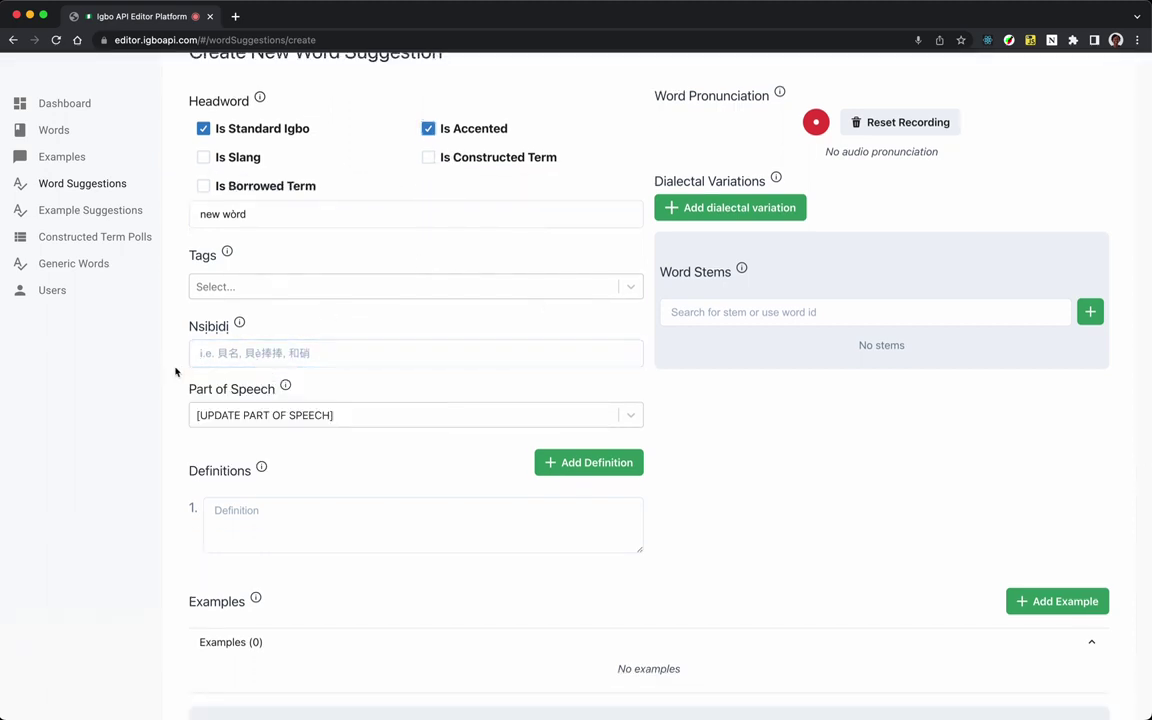
pyautogui.scroll(-1, 260, 360)
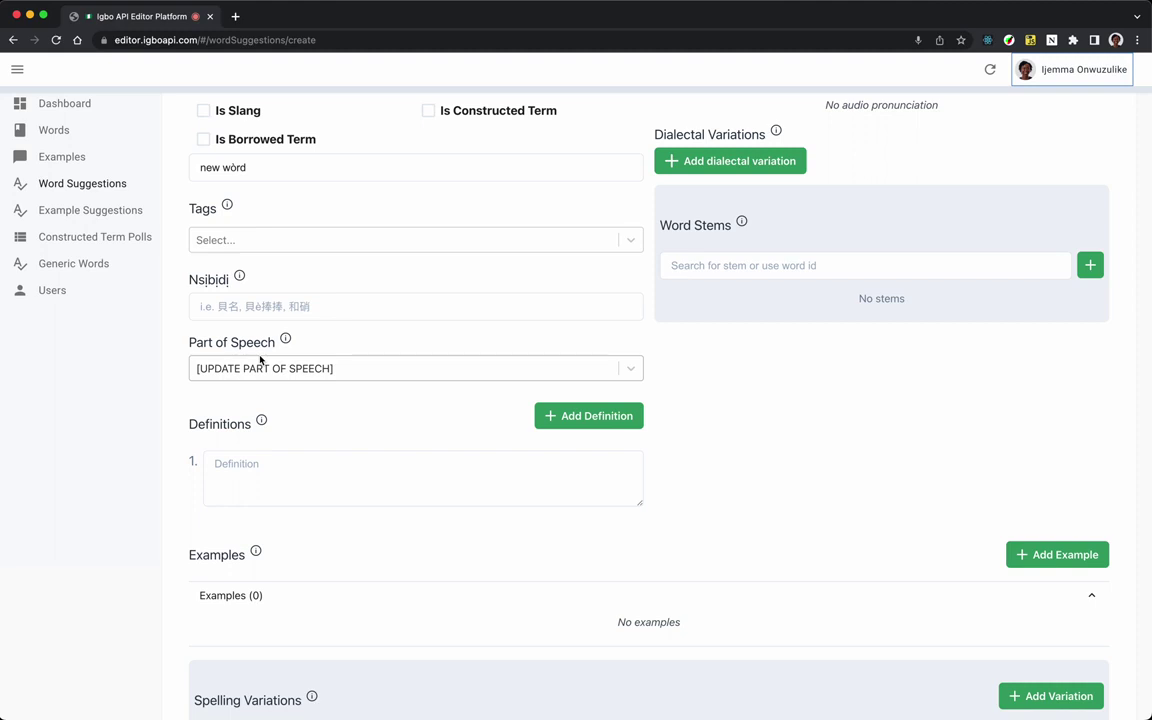
pyautogui.click(237, 367)
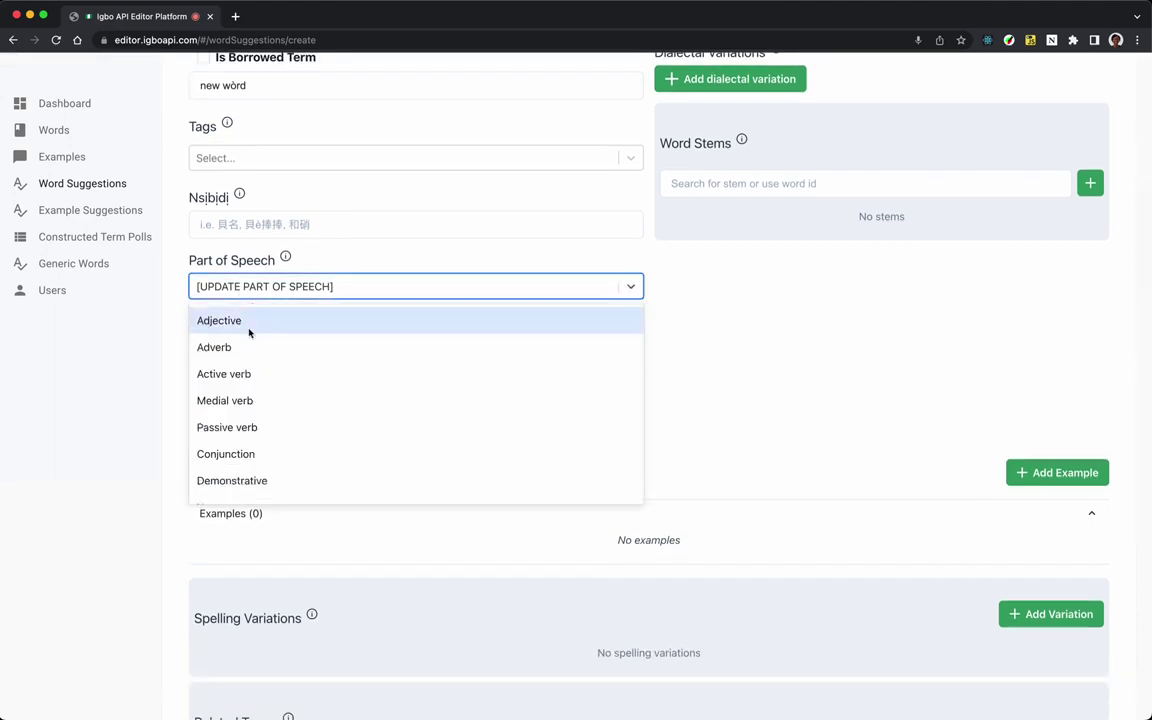
pyautogui.click(250, 322)
pyautogui.click(253, 292)
pyautogui.scroll(-1, 248, 455)
pyautogui.scroll(1, 247, 450)
pyautogui.scroll(-3, 247, 455)
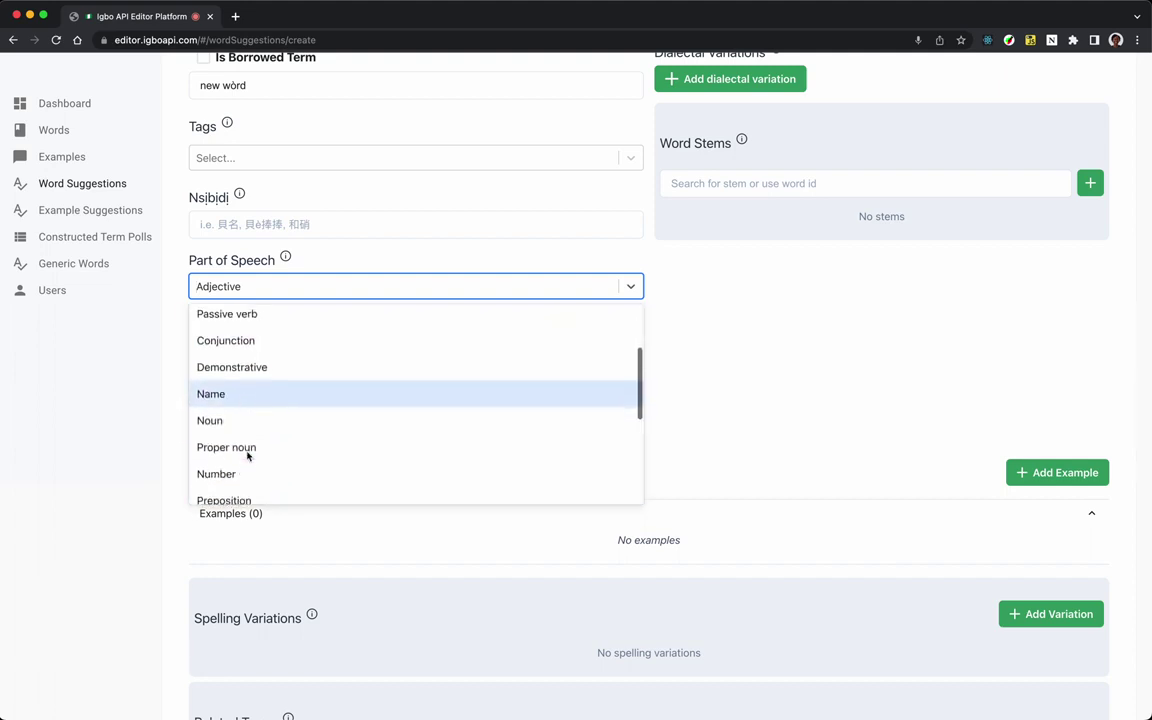
pyautogui.scroll(-1, 199, 370)
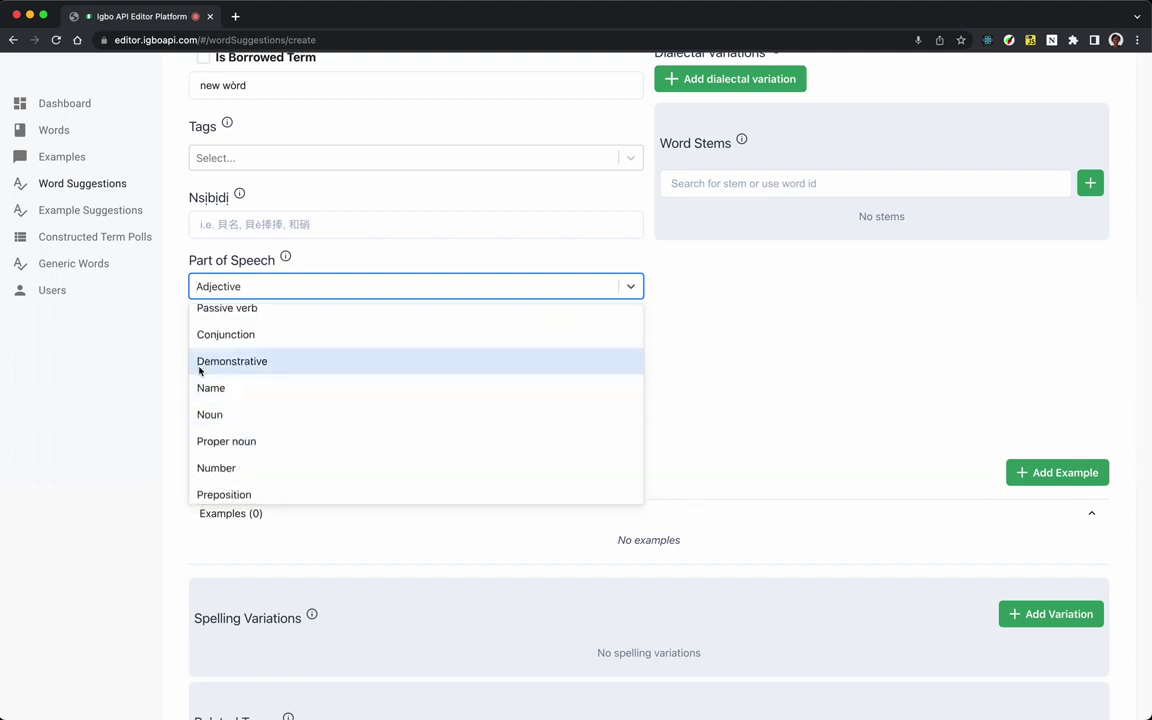
pyautogui.click(168, 335)
# Enter "a quick definition" as the word's first definition.
pyautogui.scroll(1, 321, 391)
pyautogui.click(305, 440)
pyautogui.write('a quick definition')
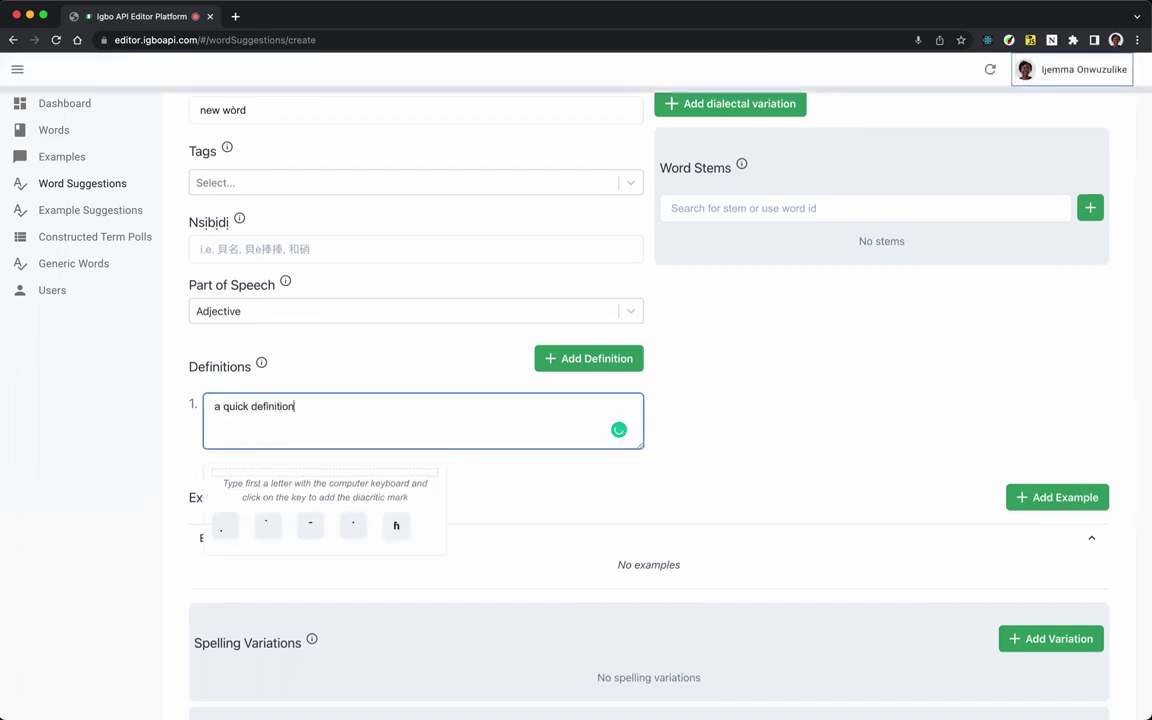
pyautogui.click(380, 363)
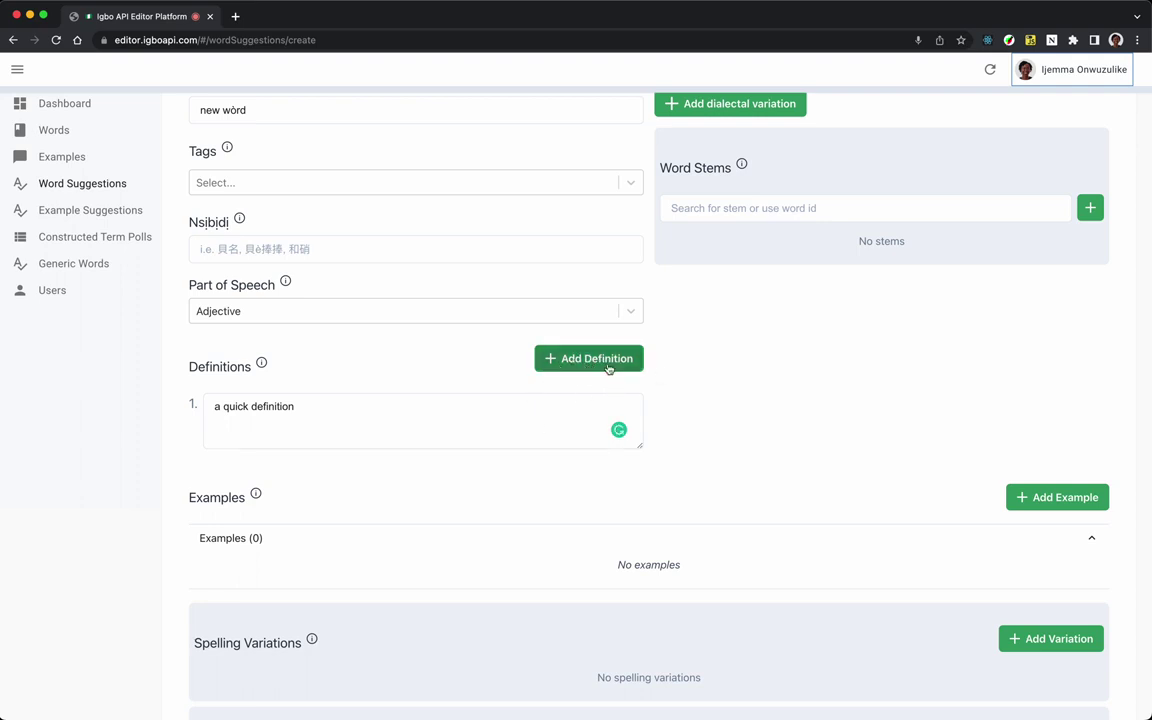
# Record an audio pronunciation for the headword and play it back.
pyautogui.scroll(5, 608, 368)
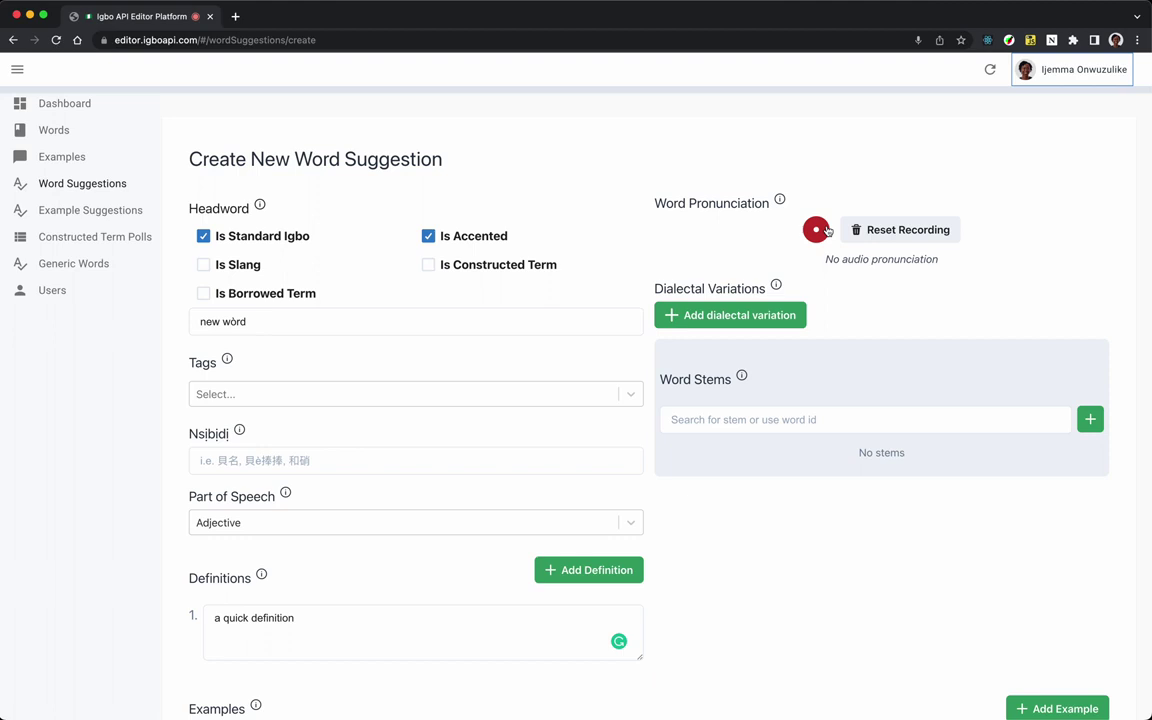
pyautogui.click(818, 230)
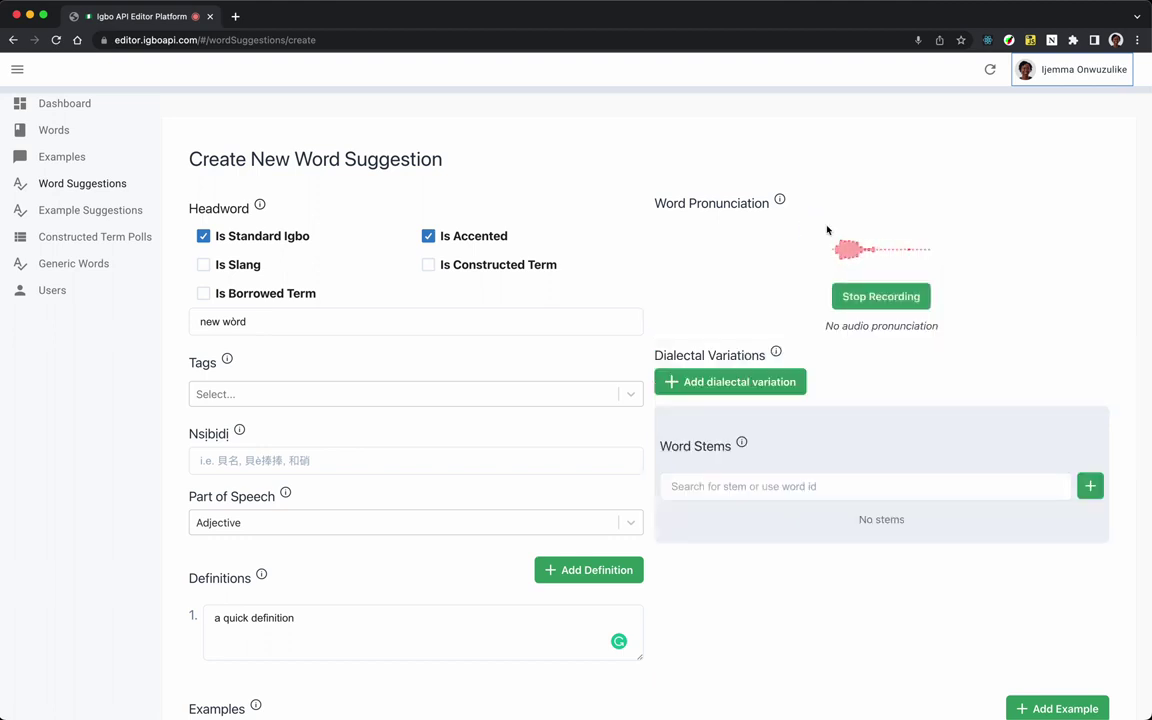
pyautogui.click(882, 298)
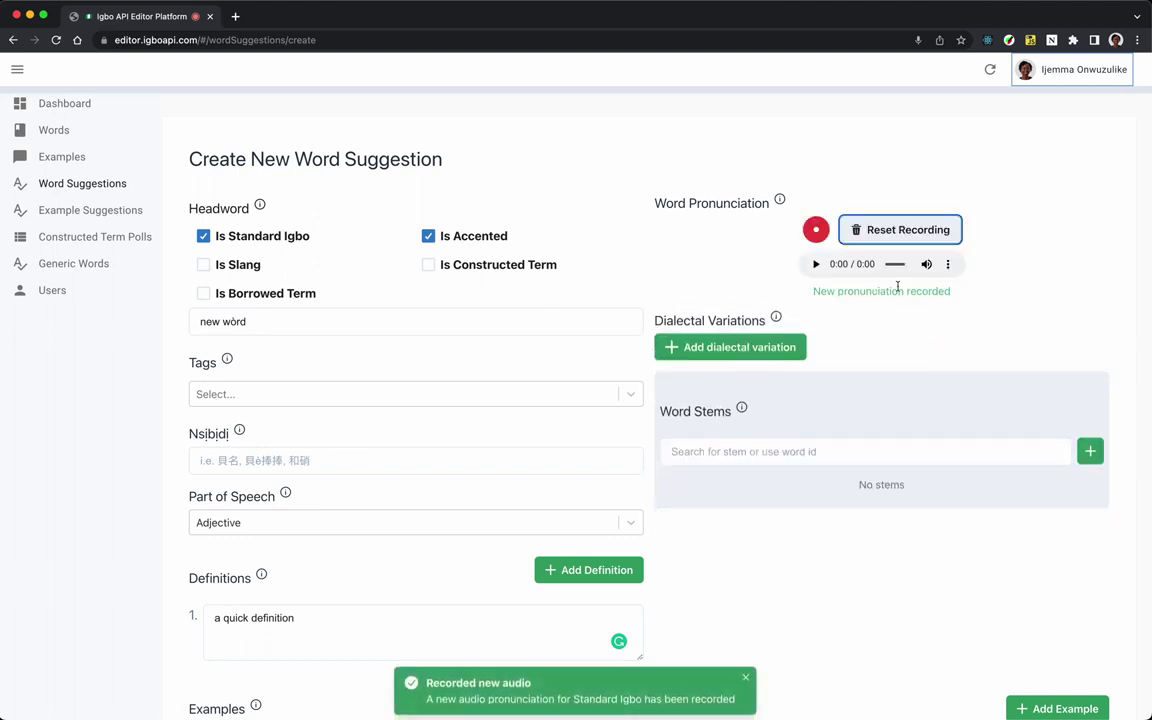
pyautogui.click(816, 265)
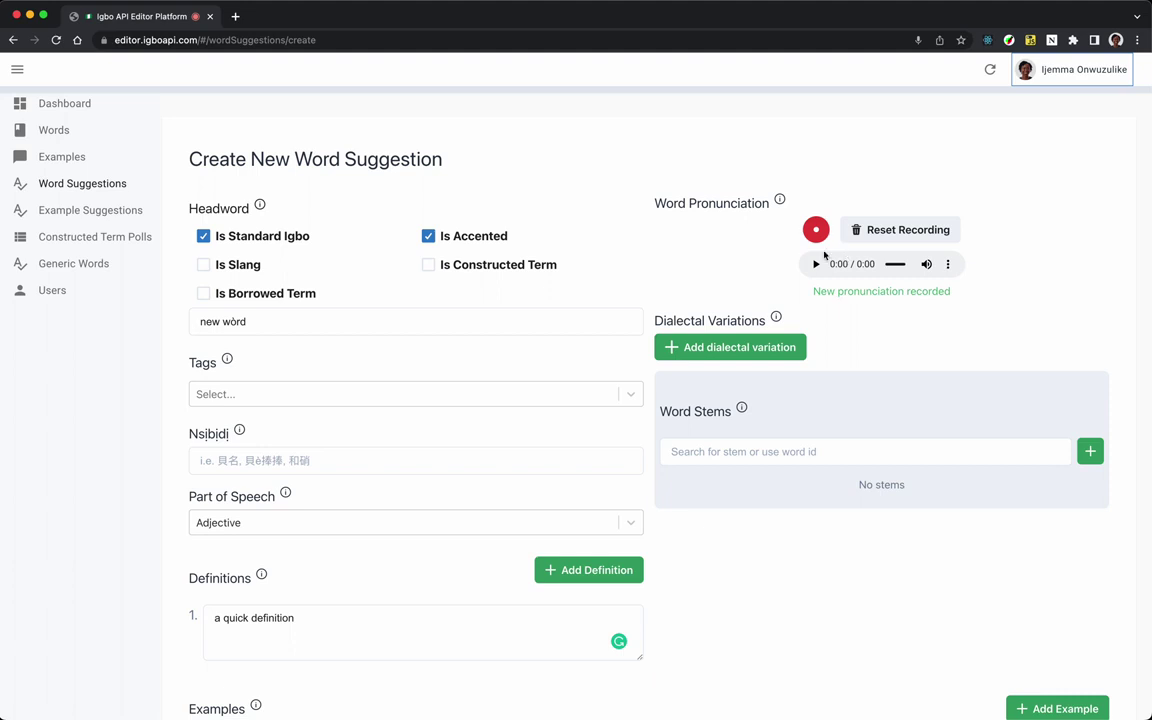
# Add a dialectal variation to the suggestion and set its word to "nue word".
pyautogui.scroll(-2, 833, 368)
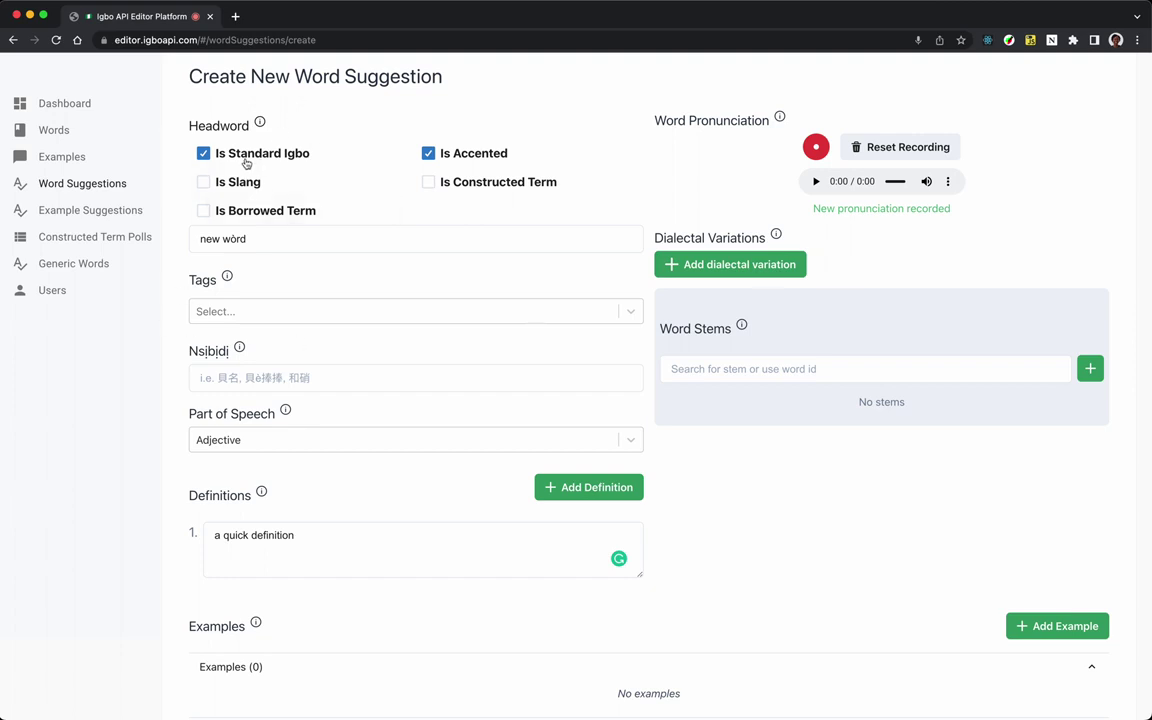
pyautogui.click(718, 274)
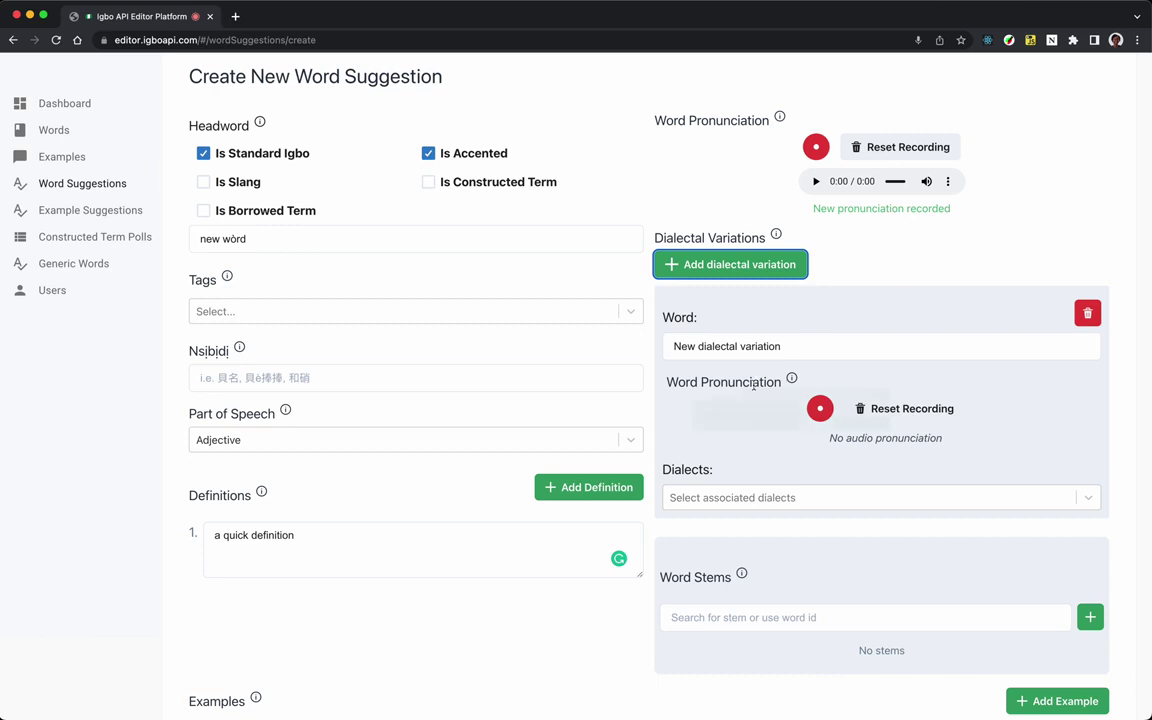
pyautogui.tripleClick(738, 346)
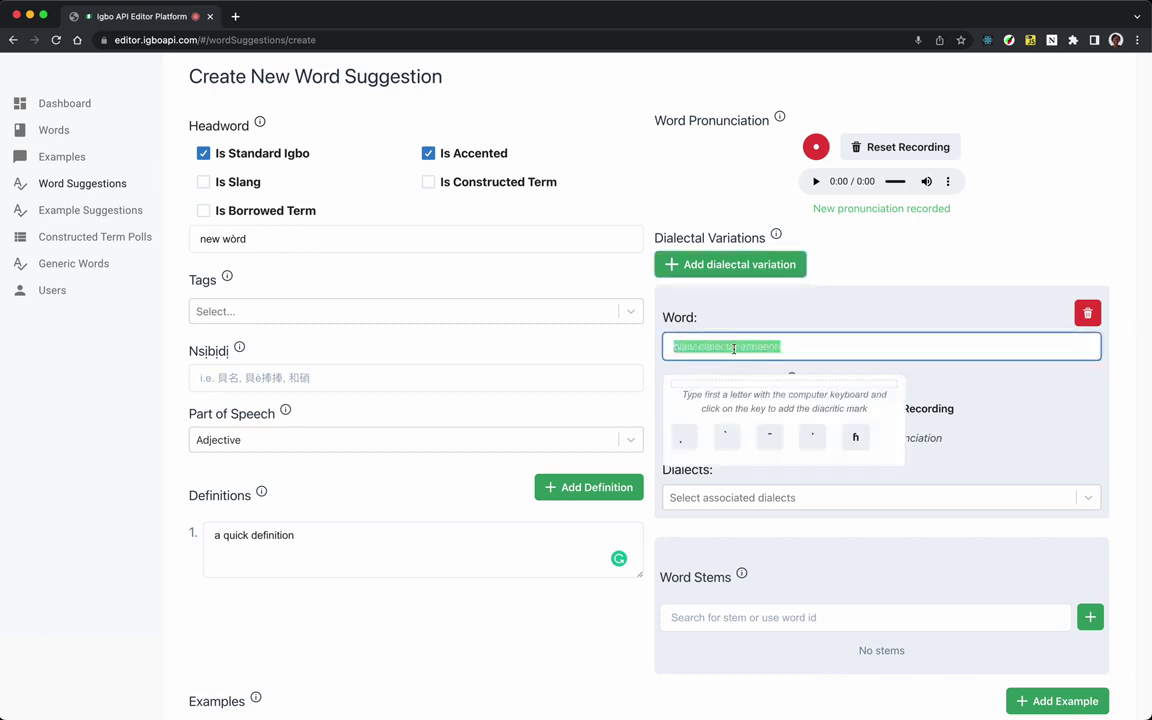
pyautogui.write('nue word')
pyautogui.click(837, 310)
pyautogui.scroll(-2, 837, 310)
pyautogui.scroll(4, 840, 340)
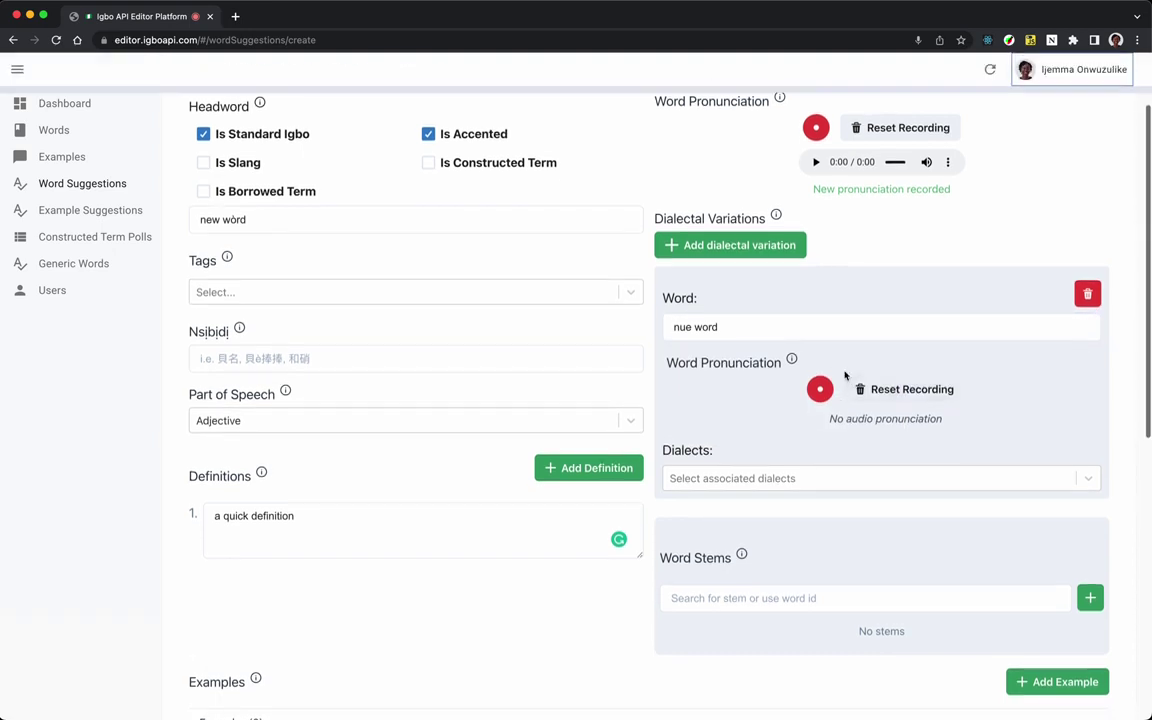
pyautogui.scroll(2, 845, 375)
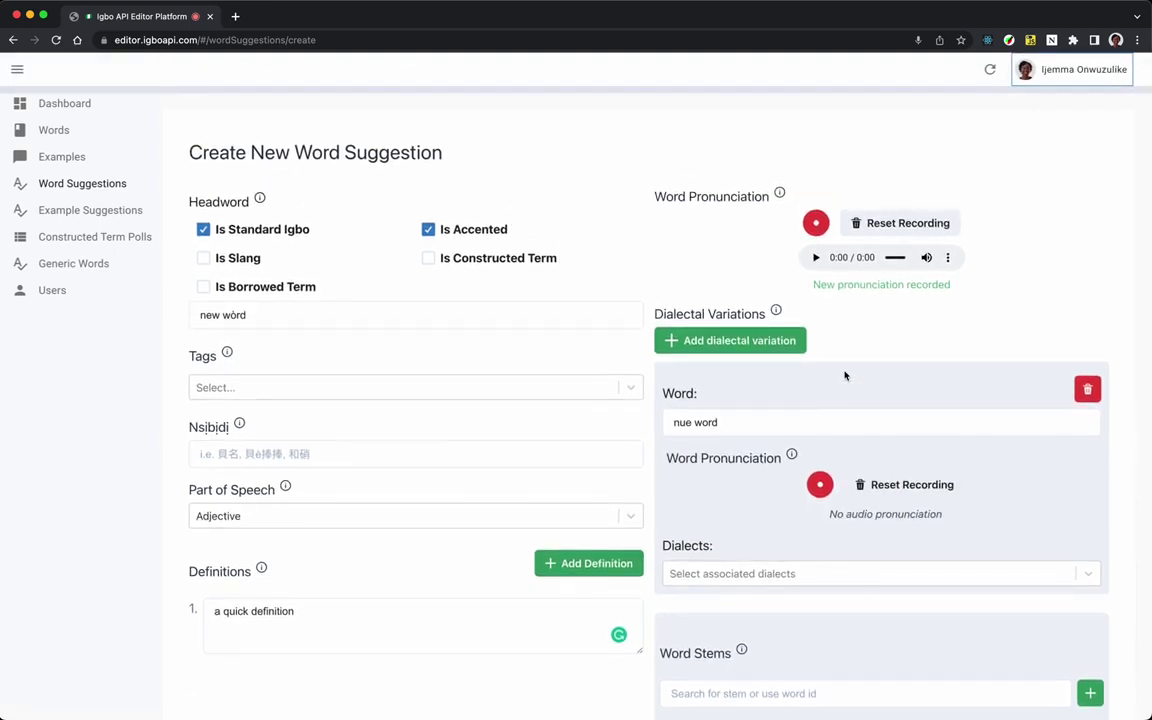
# Record an audio pronunciation for the dialectal variation "nue word".
pyautogui.scroll(-2, 830, 410)
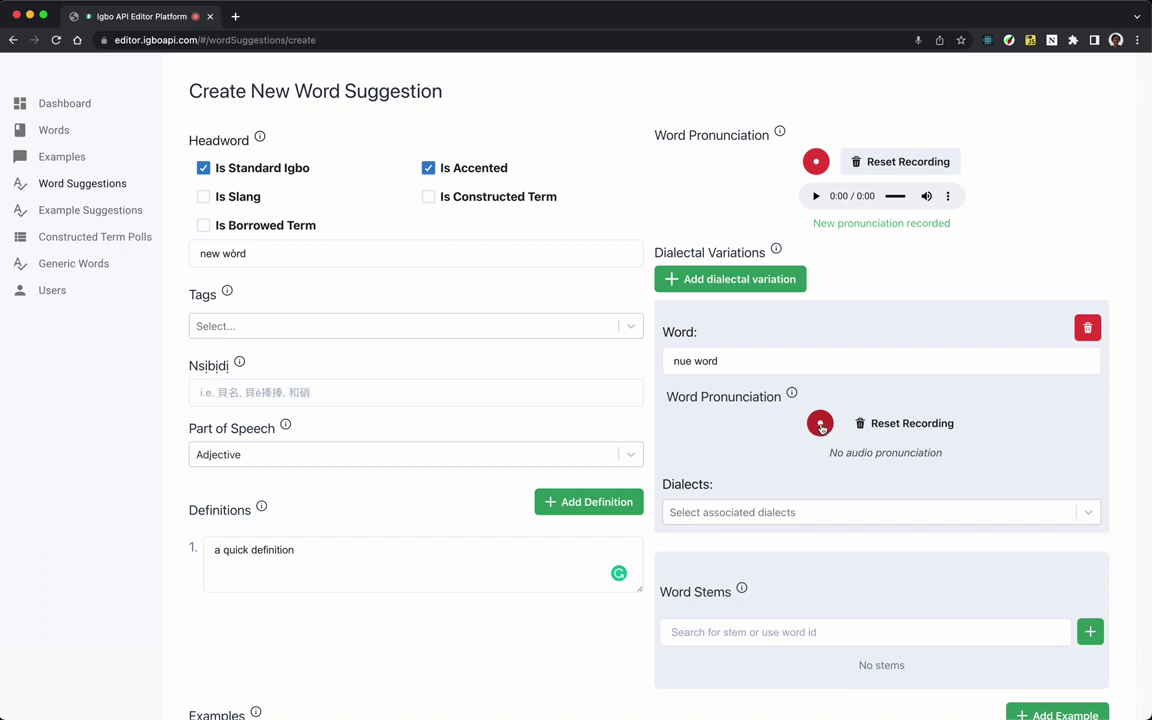
pyautogui.click(820, 425)
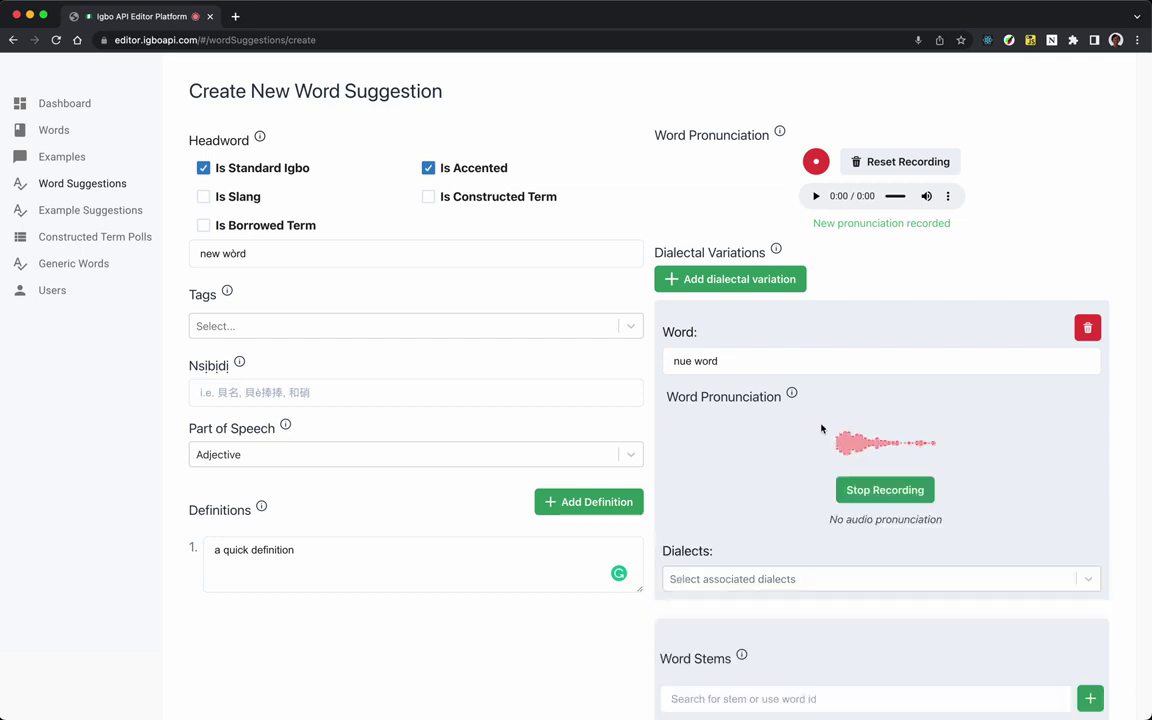
pyautogui.click(886, 491)
pyautogui.scroll(-3, 1007, 447)
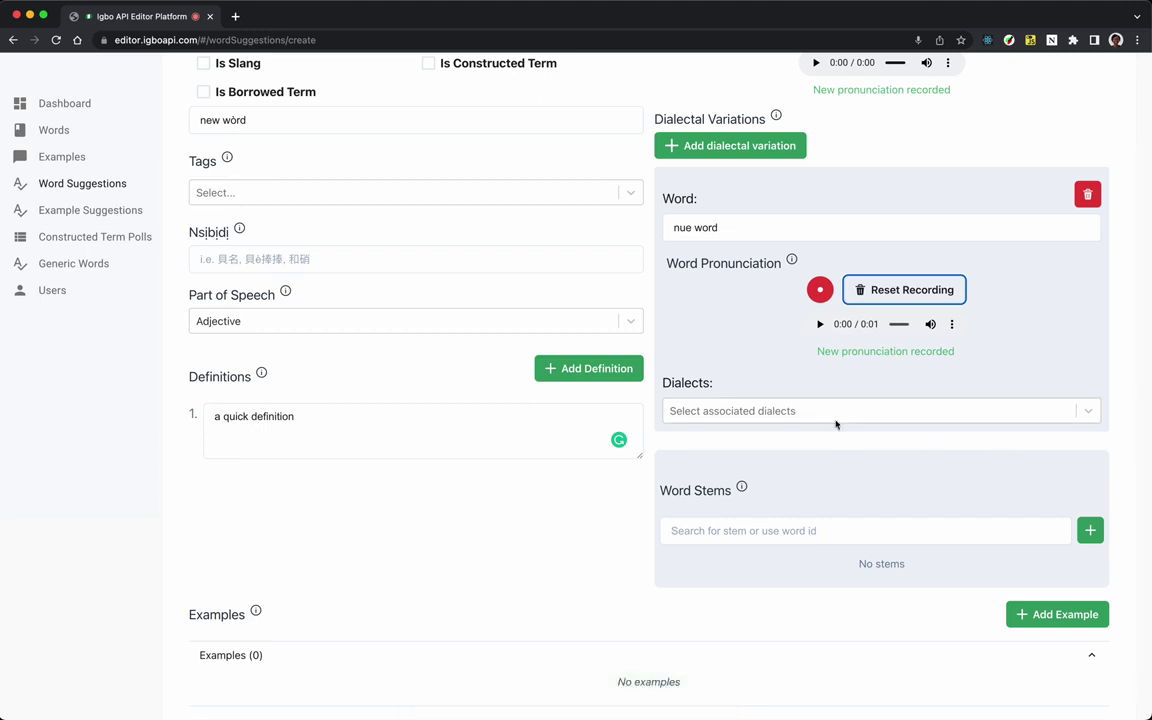
# Associate the dialectal variation with the dialects Nsa, Ụmụahịa, Anịọcha and Ọka, and browse the remaining dialects.
pyautogui.click(776, 409)
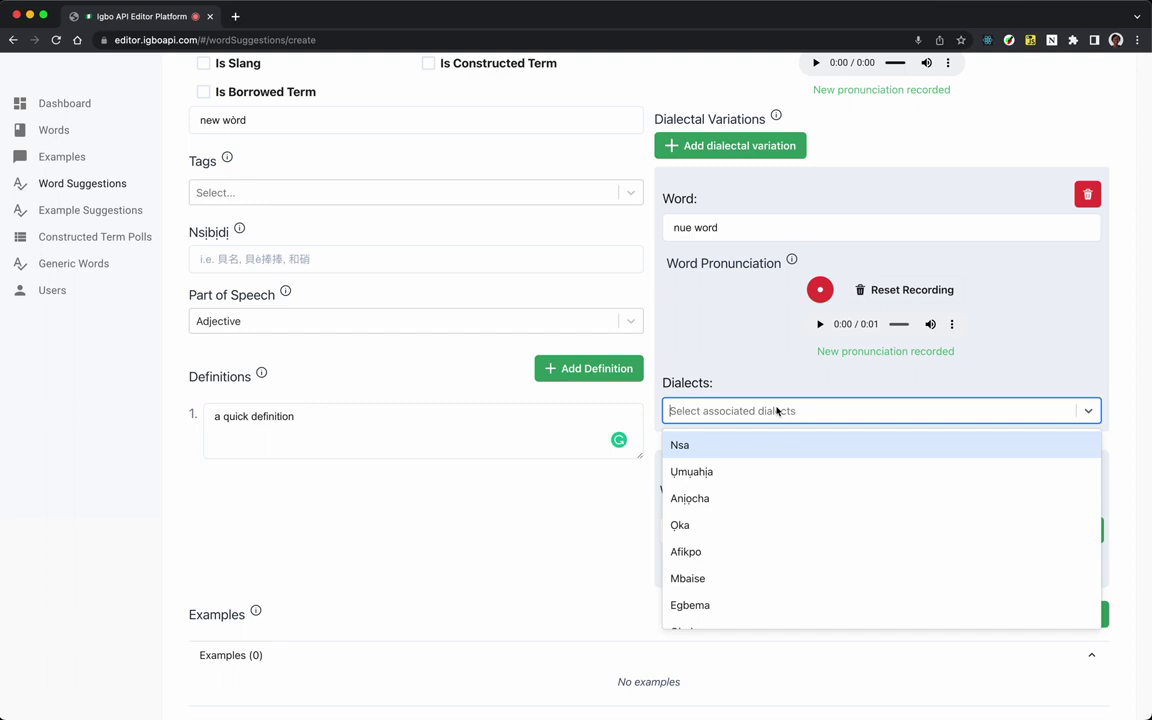
pyautogui.click(735, 447)
pyautogui.click(742, 419)
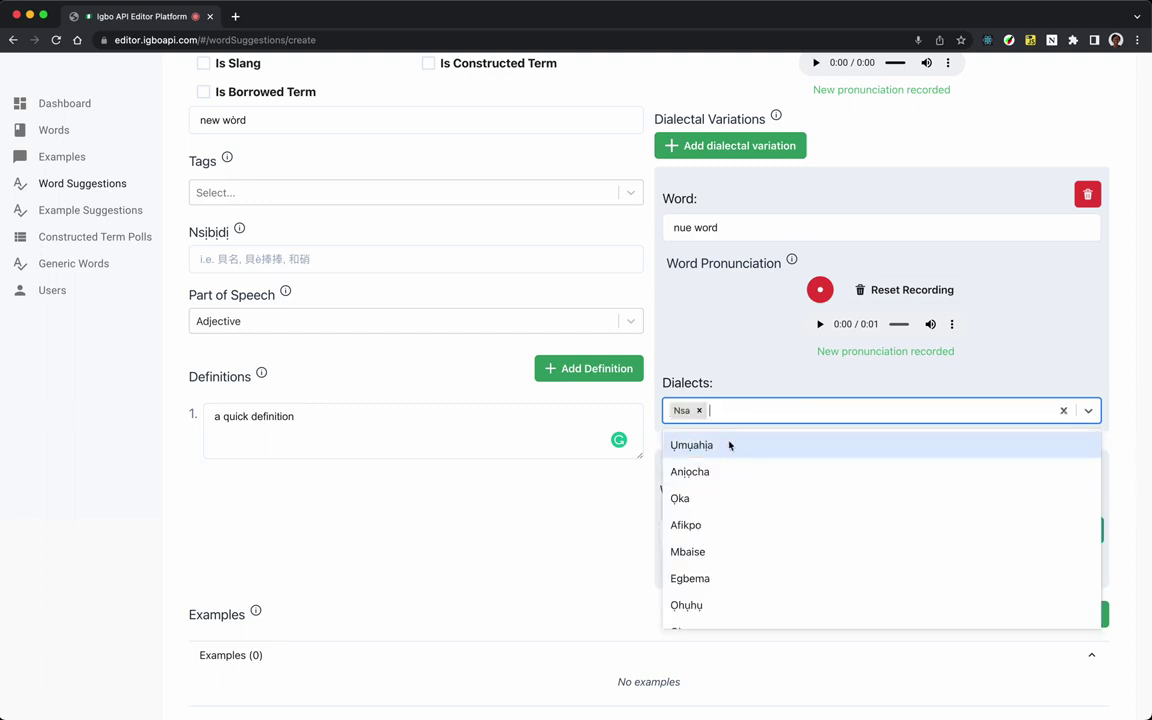
pyautogui.click(730, 446)
pyautogui.click(771, 419)
pyautogui.click(759, 444)
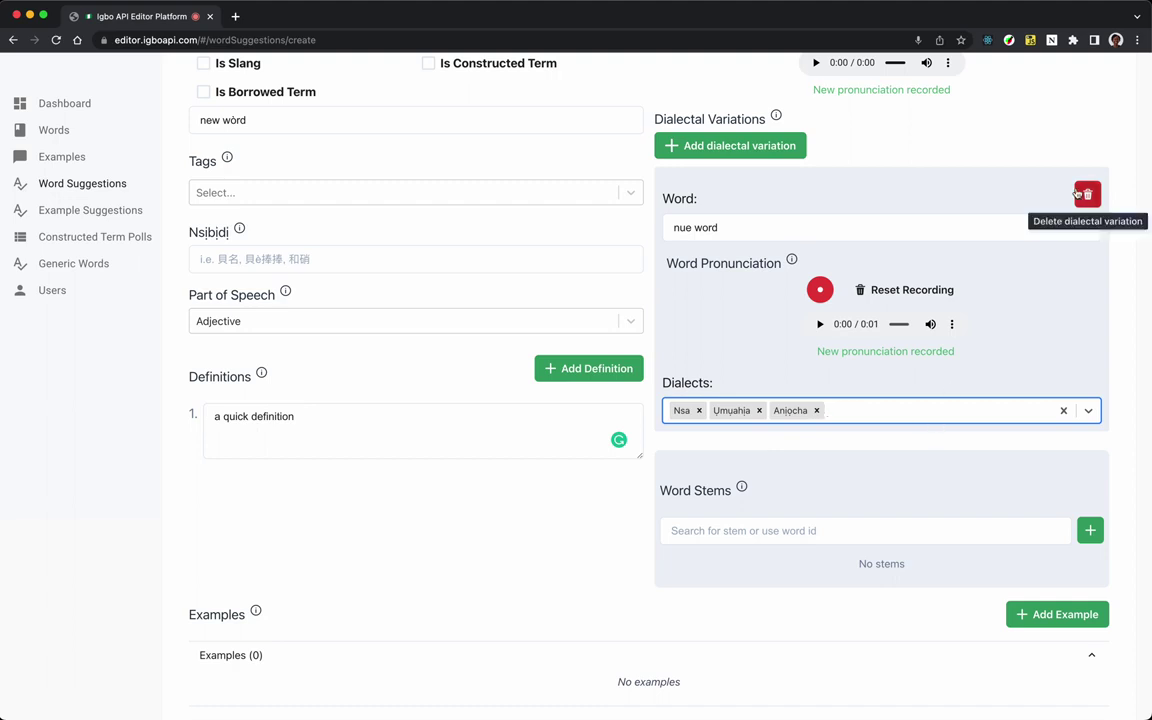
pyautogui.click(830, 408)
pyautogui.click(766, 446)
pyautogui.click(879, 416)
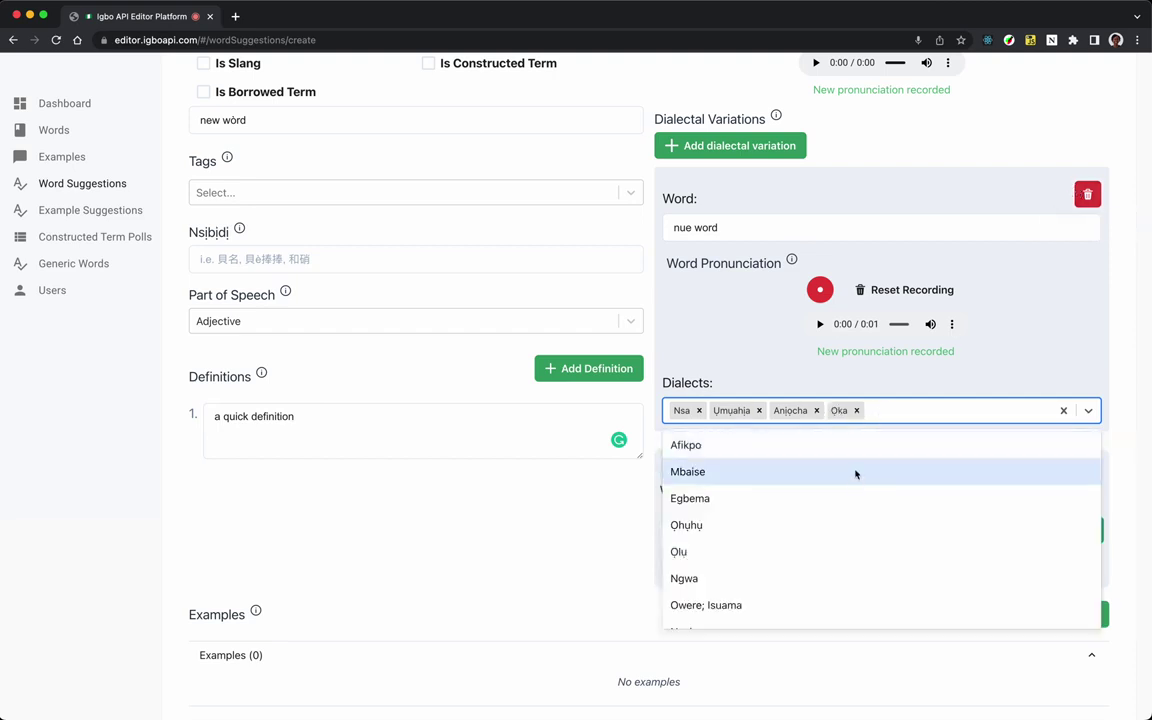
pyautogui.scroll(-2, 850, 482)
pyautogui.scroll(-1, 865, 480)
pyautogui.scroll(-2, 915, 507)
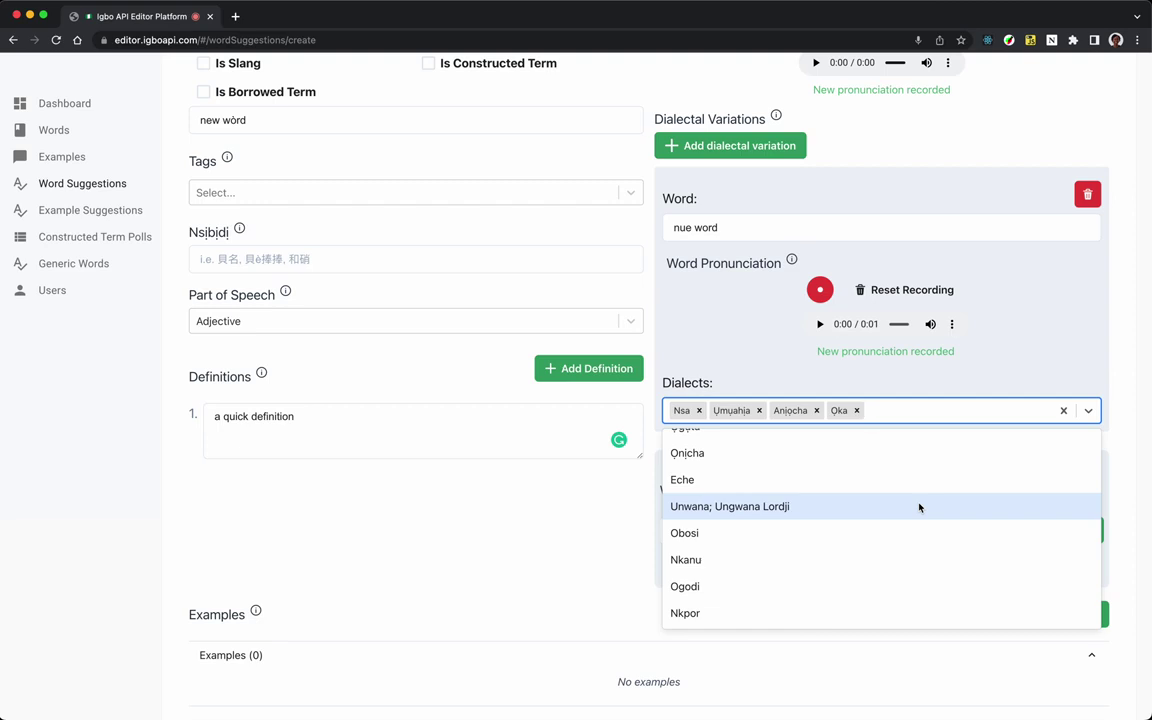
pyautogui.scroll(1, 907, 488)
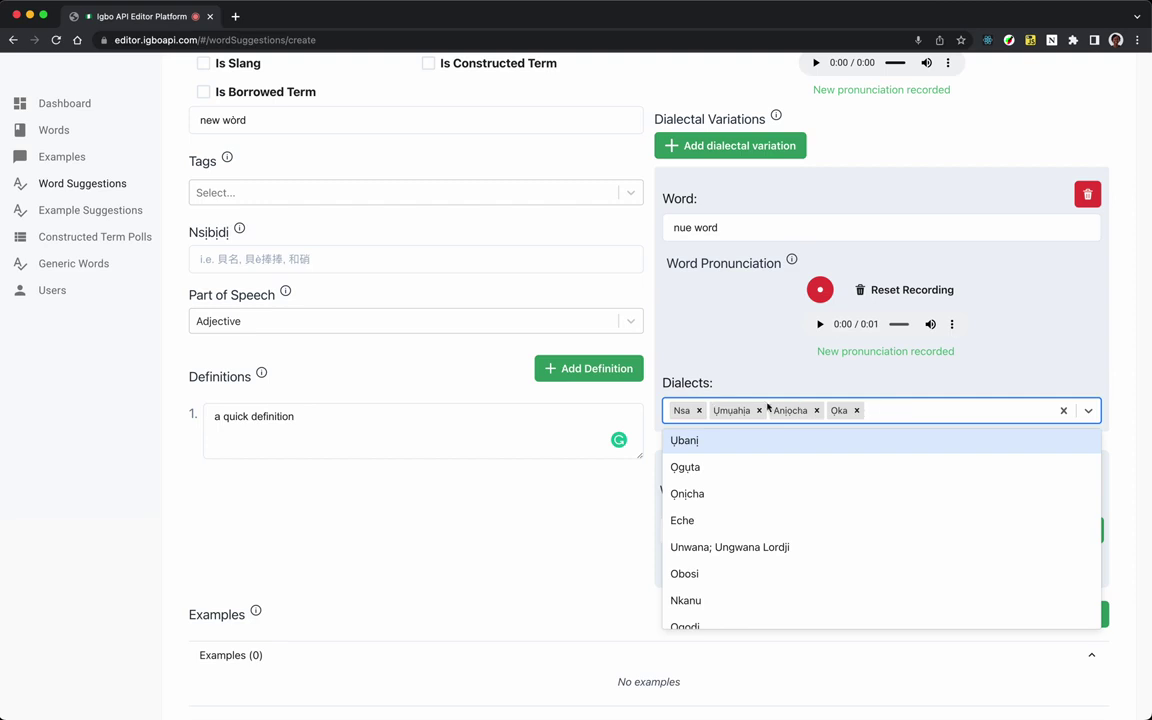
# Add a second dialectal variation to the suggestion and set its word to "knew word".
pyautogui.click(1015, 326)
pyautogui.click(740, 150)
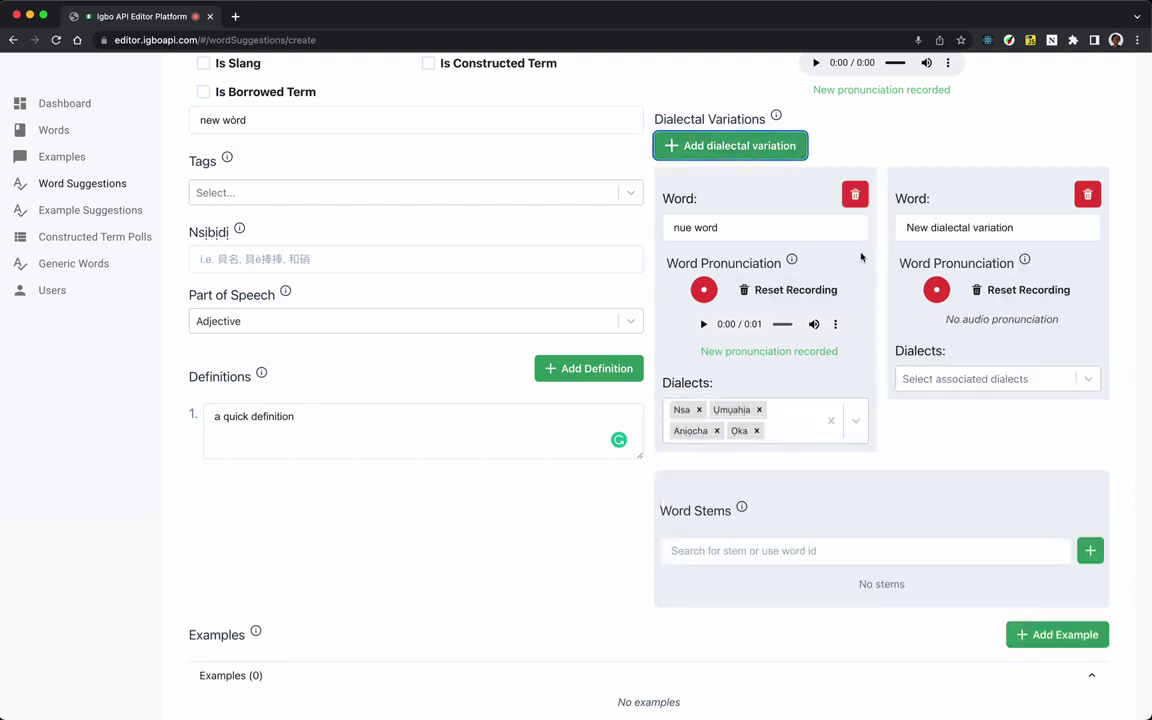
pyautogui.scroll(3, 861, 252)
pyautogui.tripleClick(948, 430)
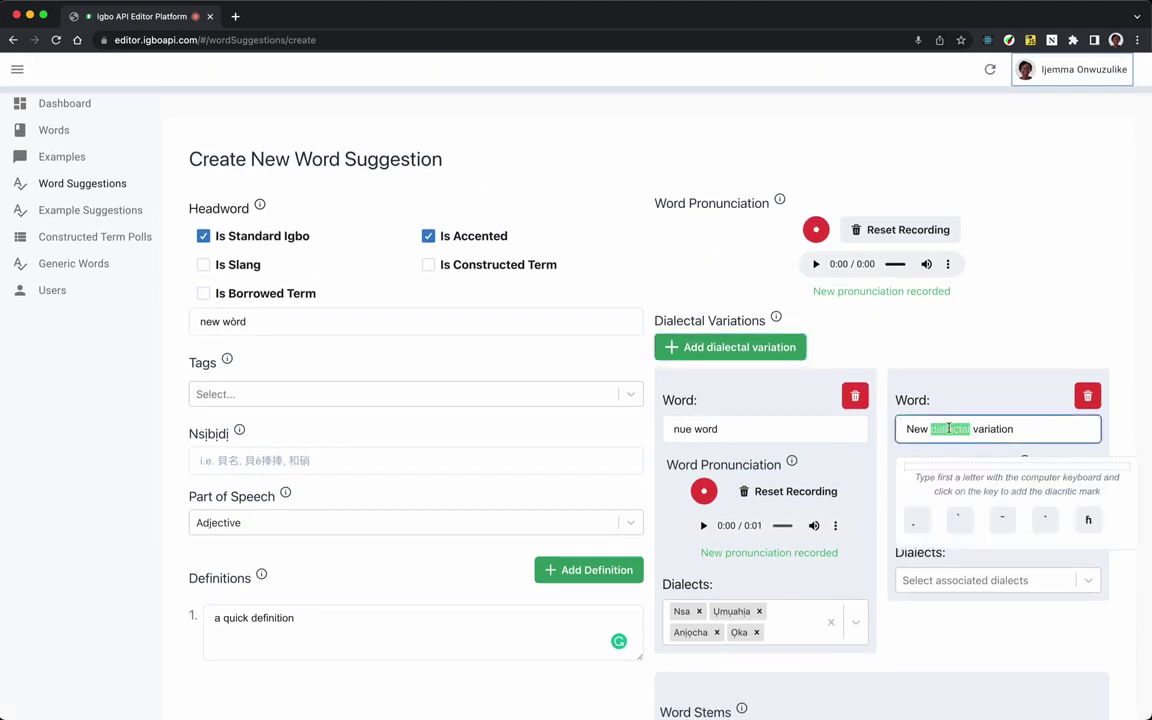
pyautogui.write('knew word')
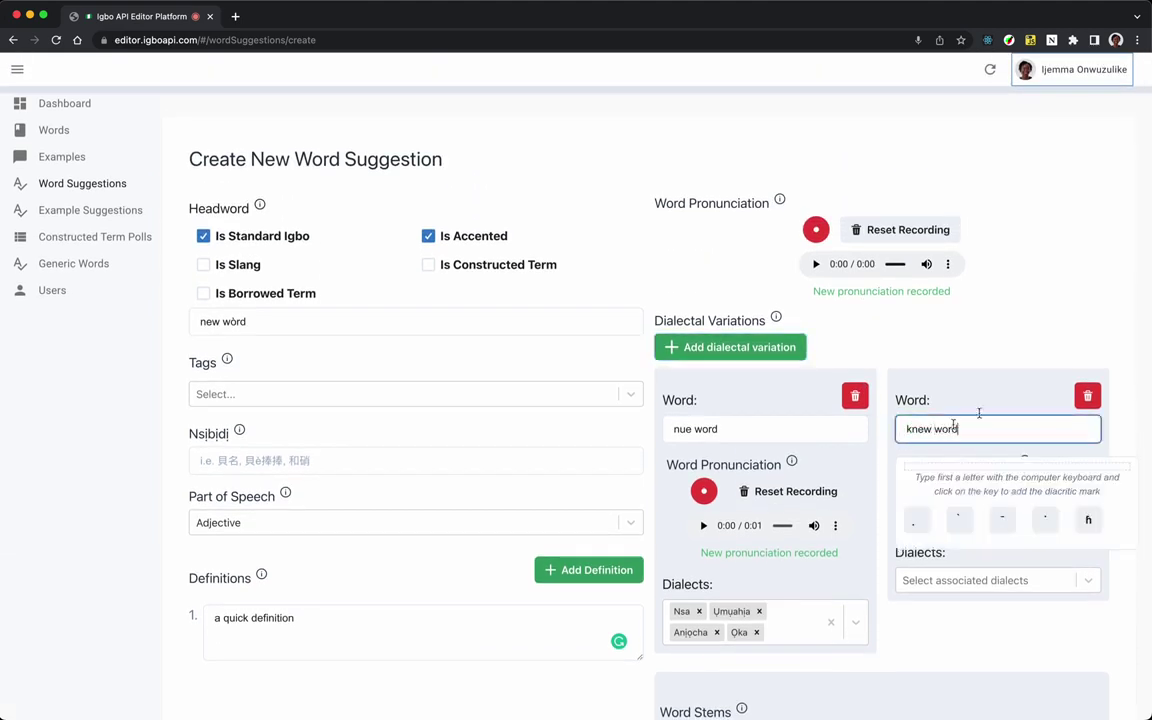
# Record an audio pronunciation for the dialectal variation "knew word".
pyautogui.click(960, 510)
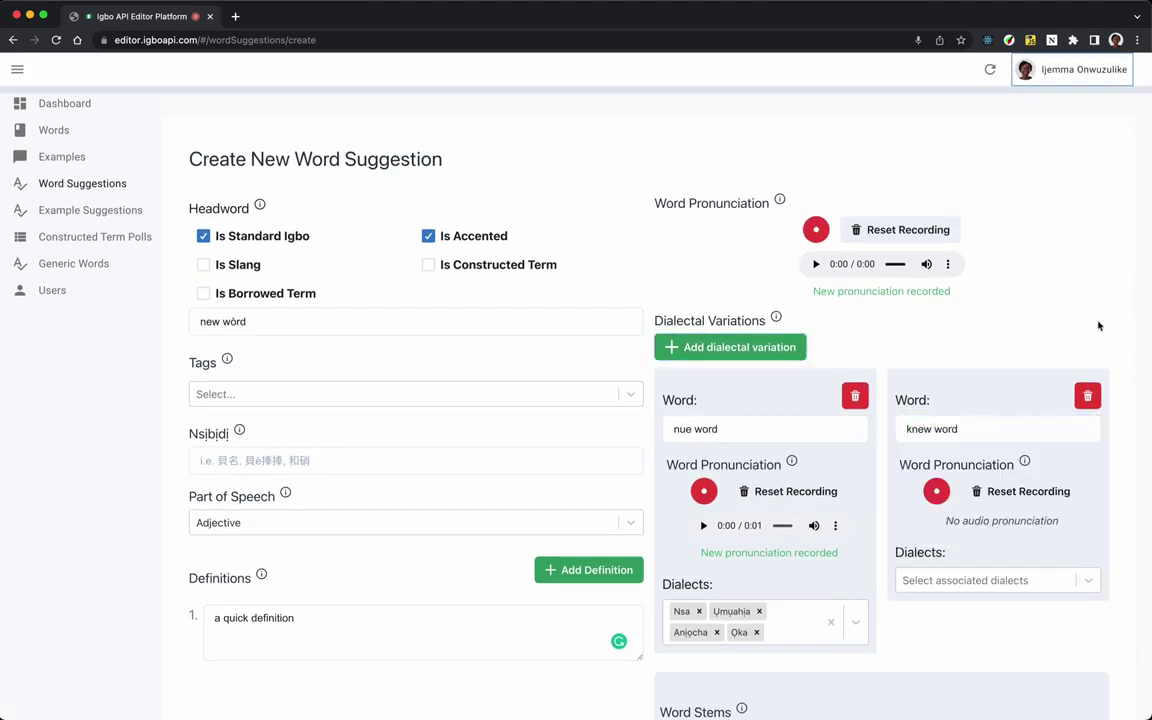
pyautogui.click(938, 495)
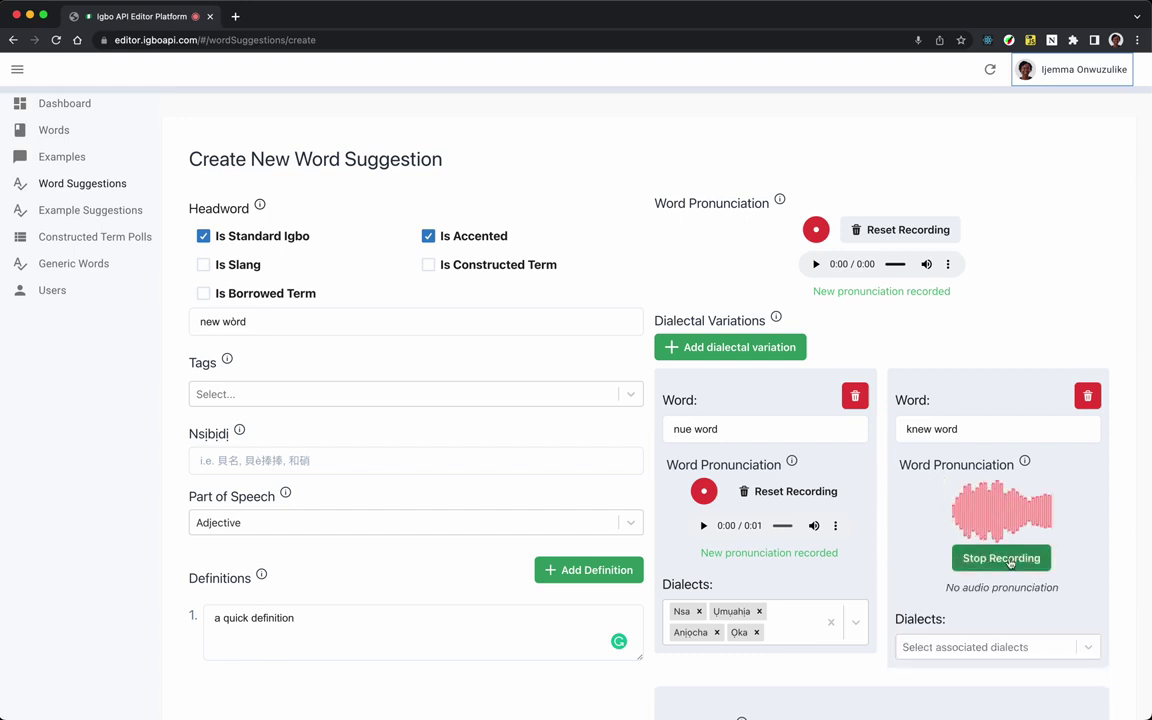
pyautogui.click(1003, 557)
# Associate the dialectal variation "knew word" with the dialects Mbaise and Afikpo.
pyautogui.scroll(-1, 935, 620)
pyautogui.scroll(-1, 935, 620)
pyautogui.click(905, 468)
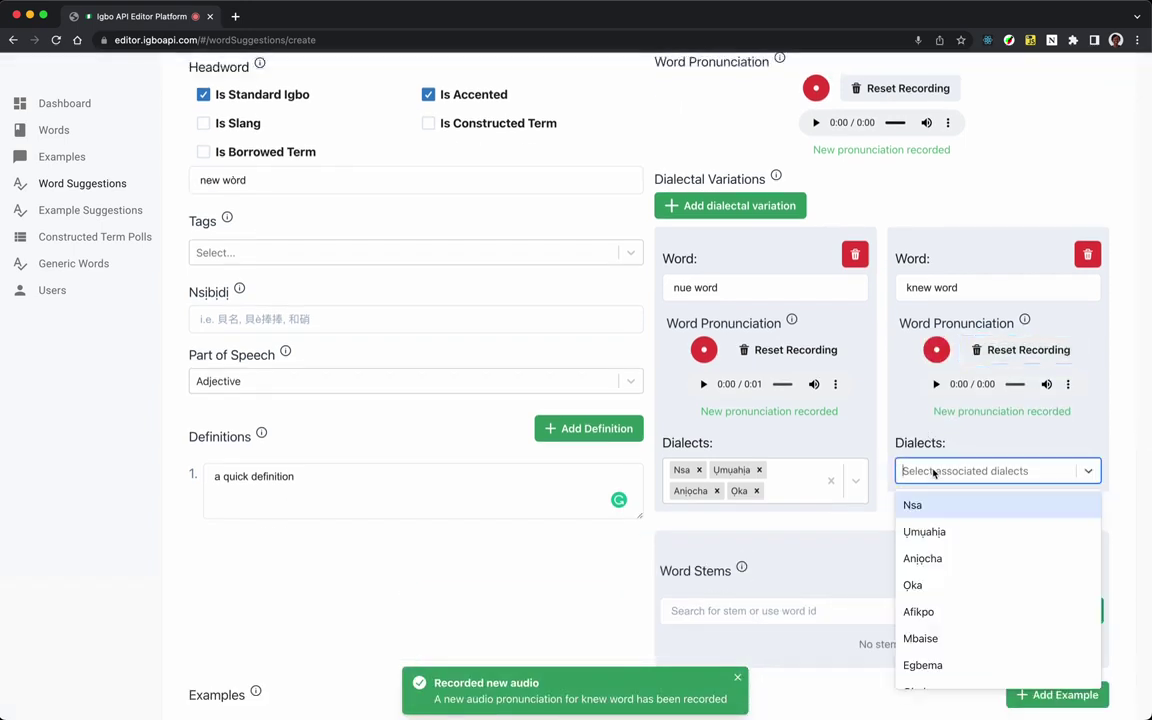
pyautogui.click(955, 632)
pyautogui.click(990, 470)
pyautogui.click(920, 612)
pyautogui.scroll(1, 1128, 401)
pyautogui.scroll(3, 1128, 401)
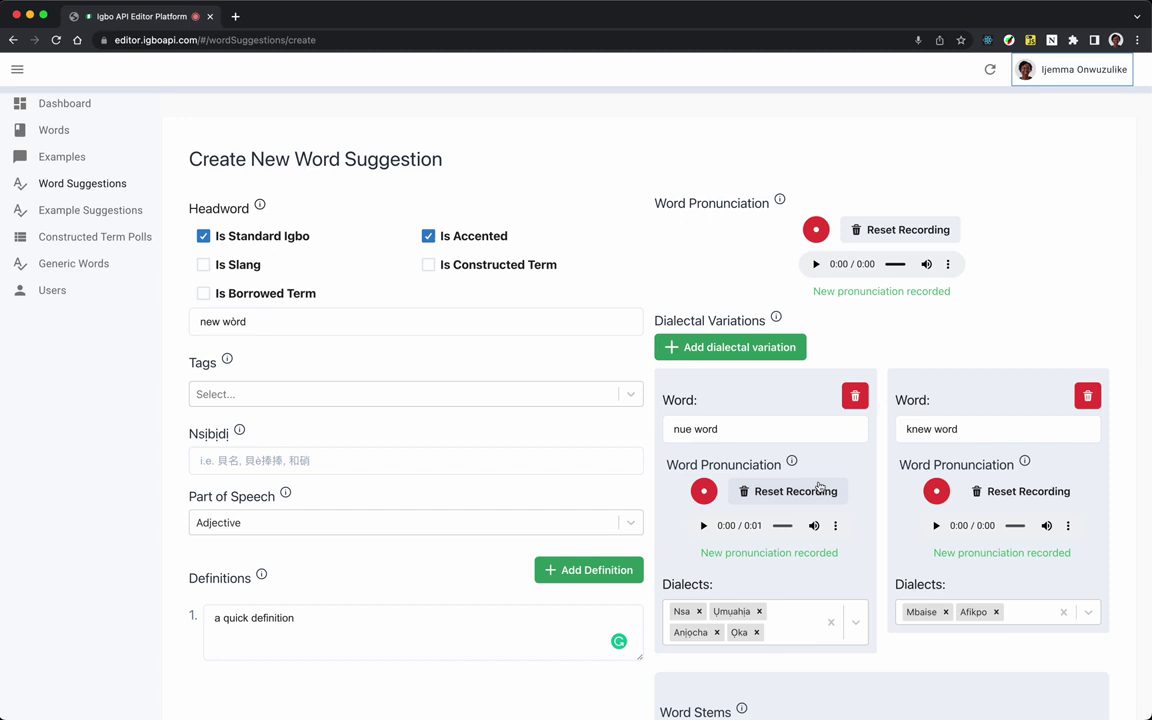
# Search the word stems for "word" and add "mkpurookwū" as a stem.
pyautogui.scroll(-8, 818, 487)
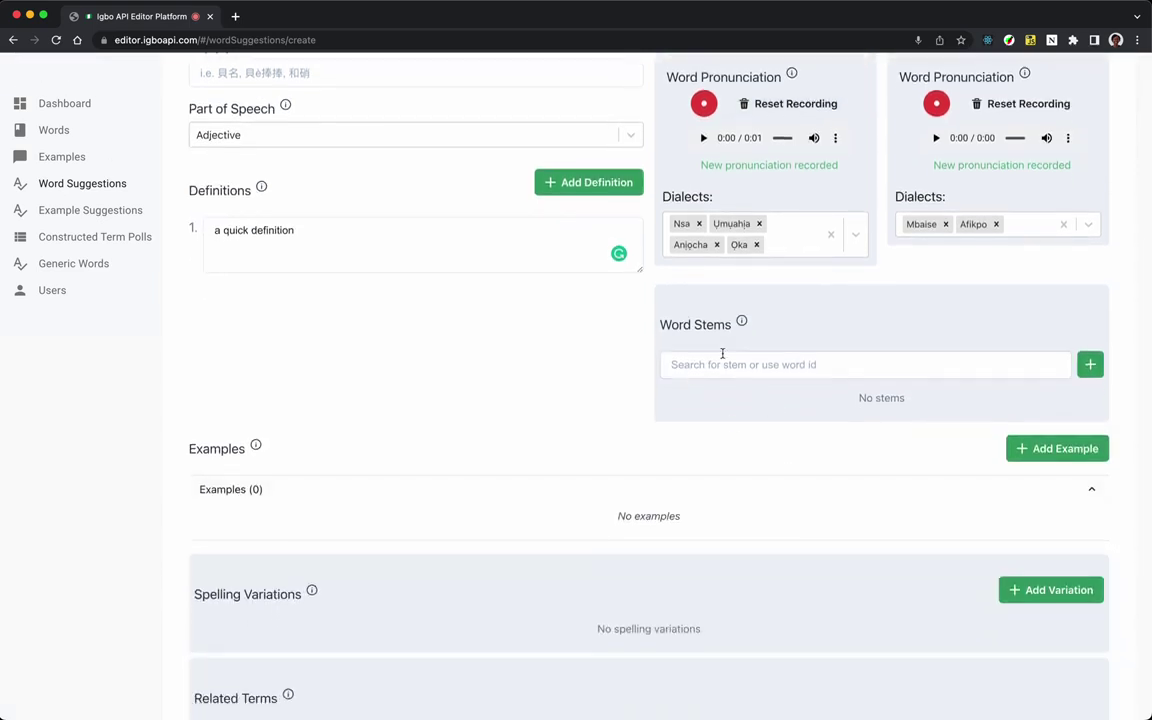
pyautogui.click(715, 370)
pyautogui.write('word')
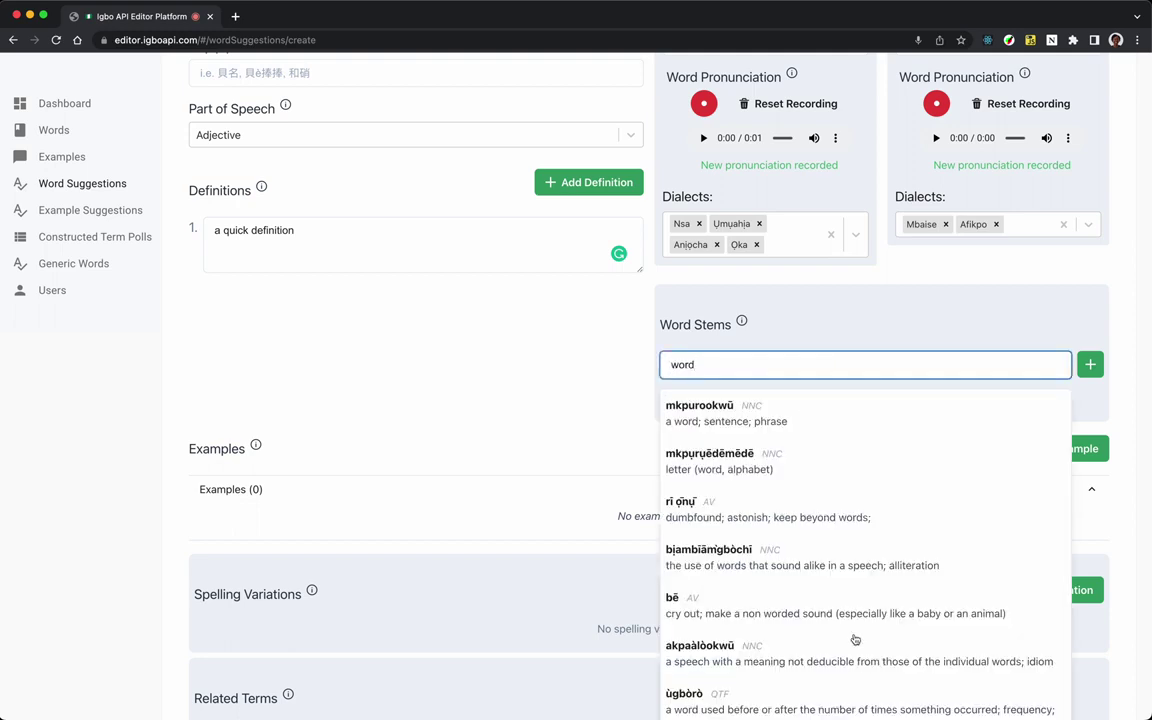
pyautogui.scroll(-2, 797, 450)
pyautogui.scroll(-2, 764, 425)
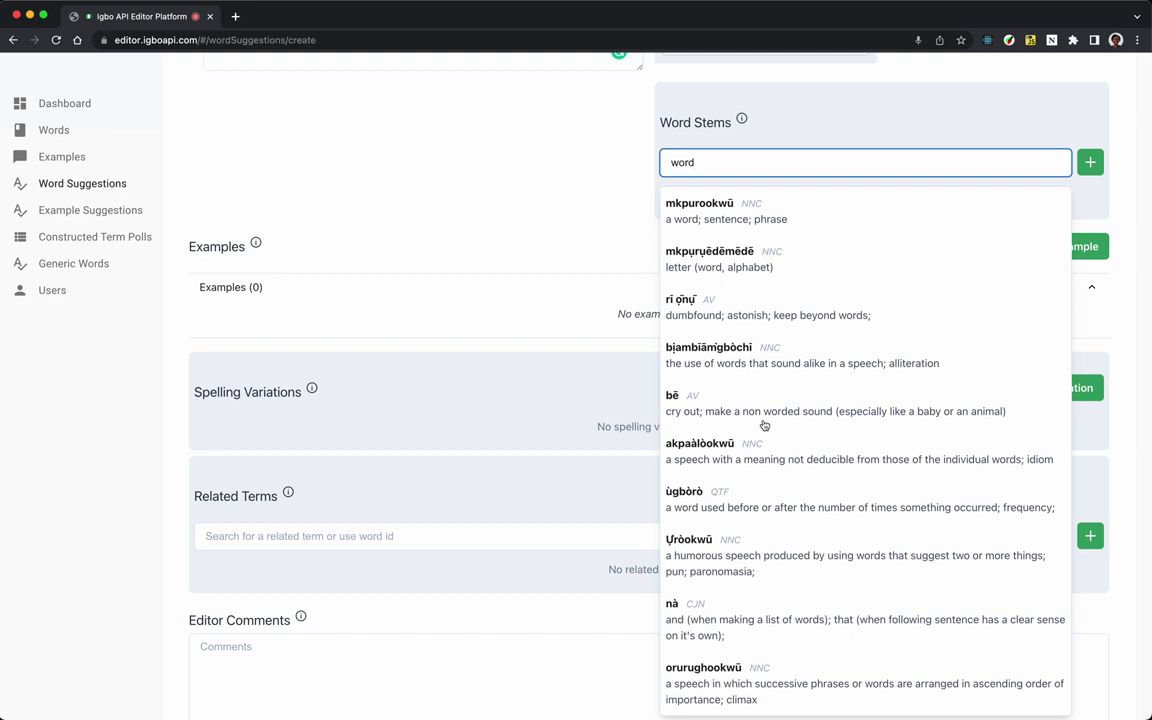
pyautogui.click(712, 219)
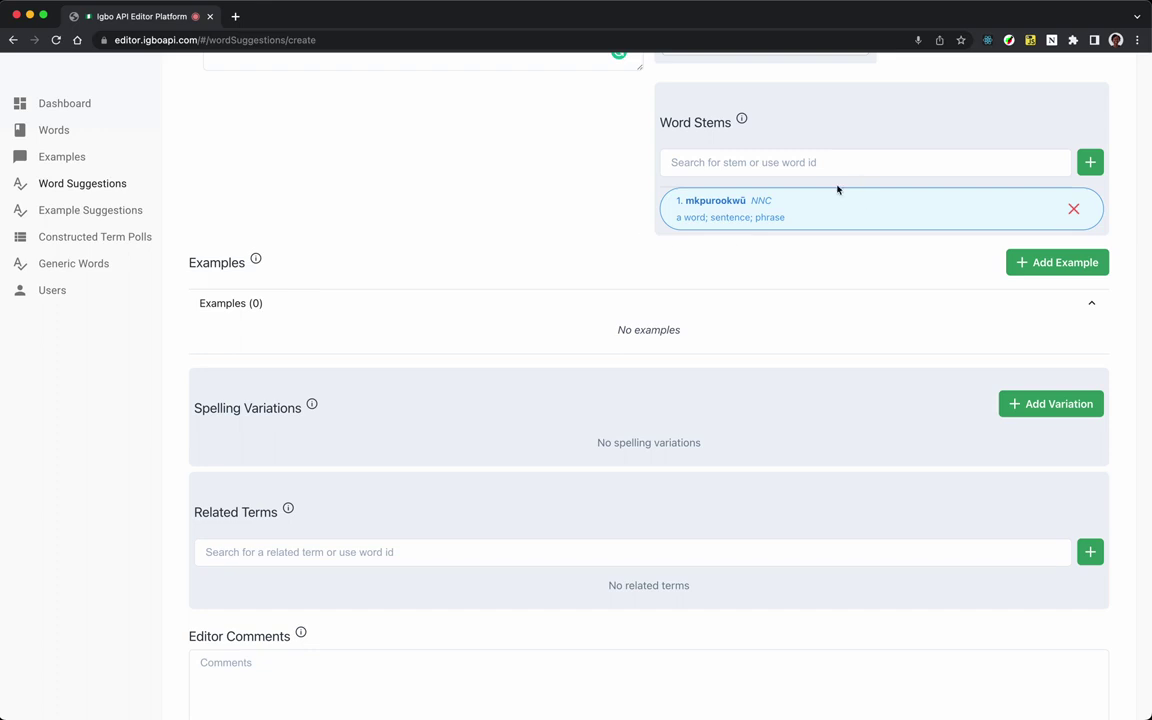
# Add an example with the Igbo sentence "jdflks;jfk;sajfkasl;jfdsfds" and the English sentence "fjdksa;fjad;sklfjdsla;fds".
pyautogui.click(1058, 262)
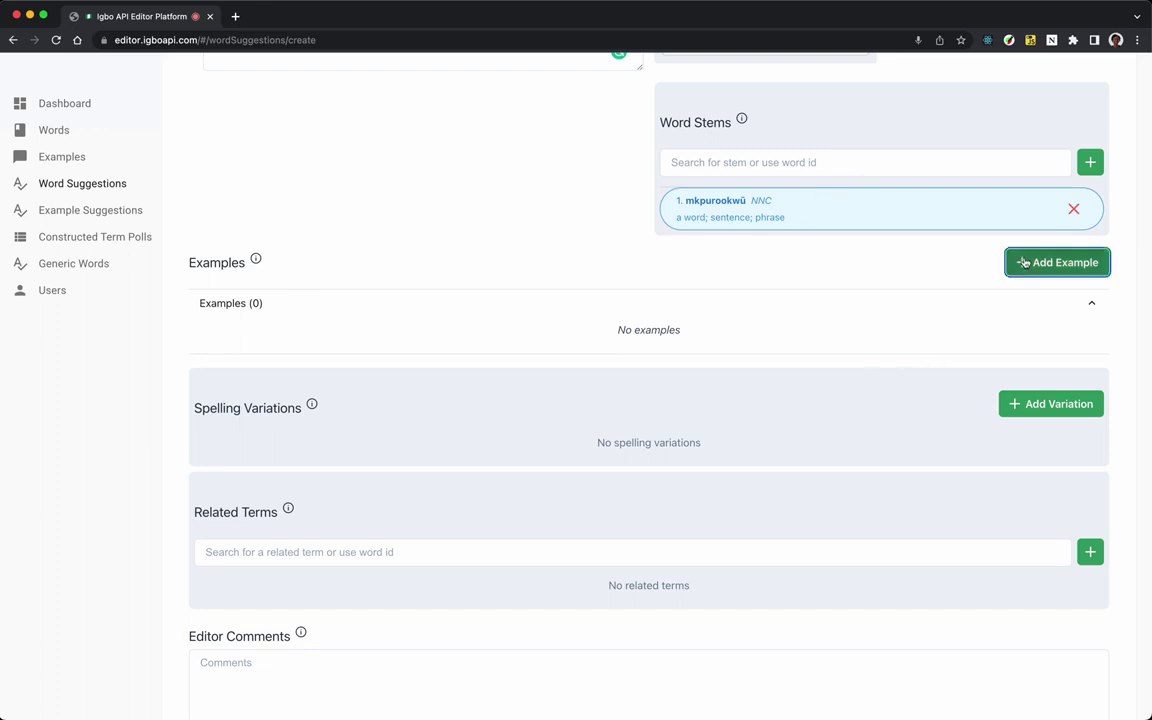
pyautogui.click(282, 369)
pyautogui.write('jdflks;jfk;sajfkasl;jfdsfds')
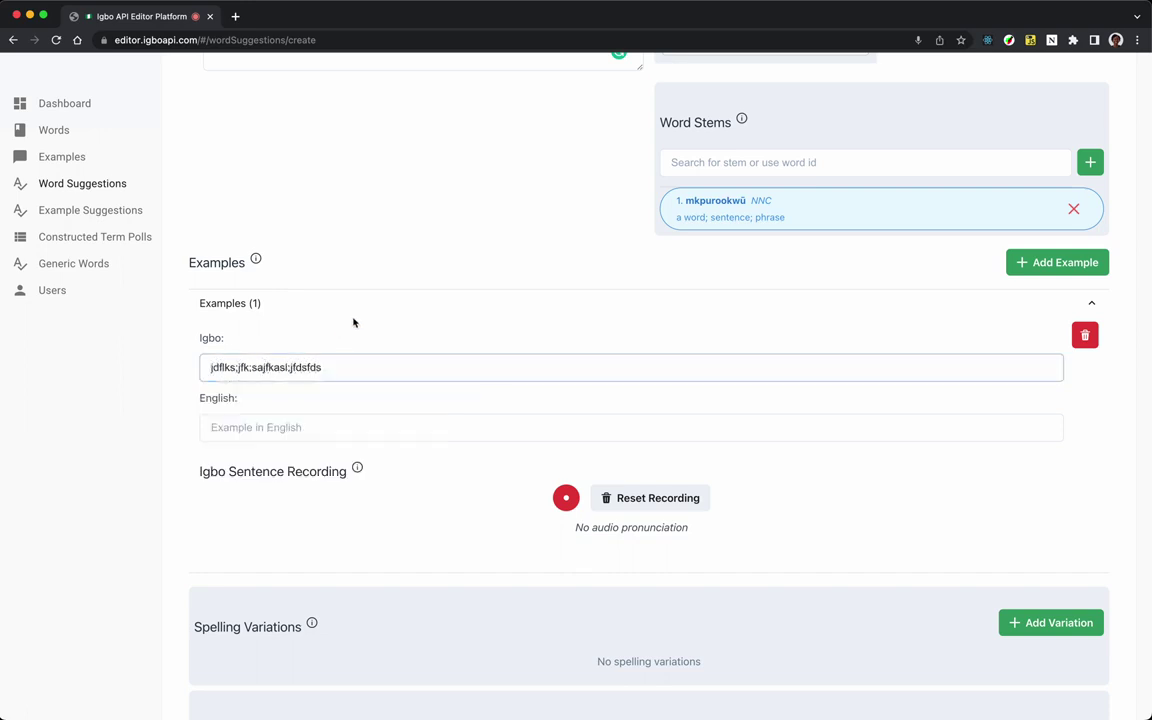
pyautogui.click(277, 427)
pyautogui.write('fjdksa;fjad;sklfjdsla;fds')
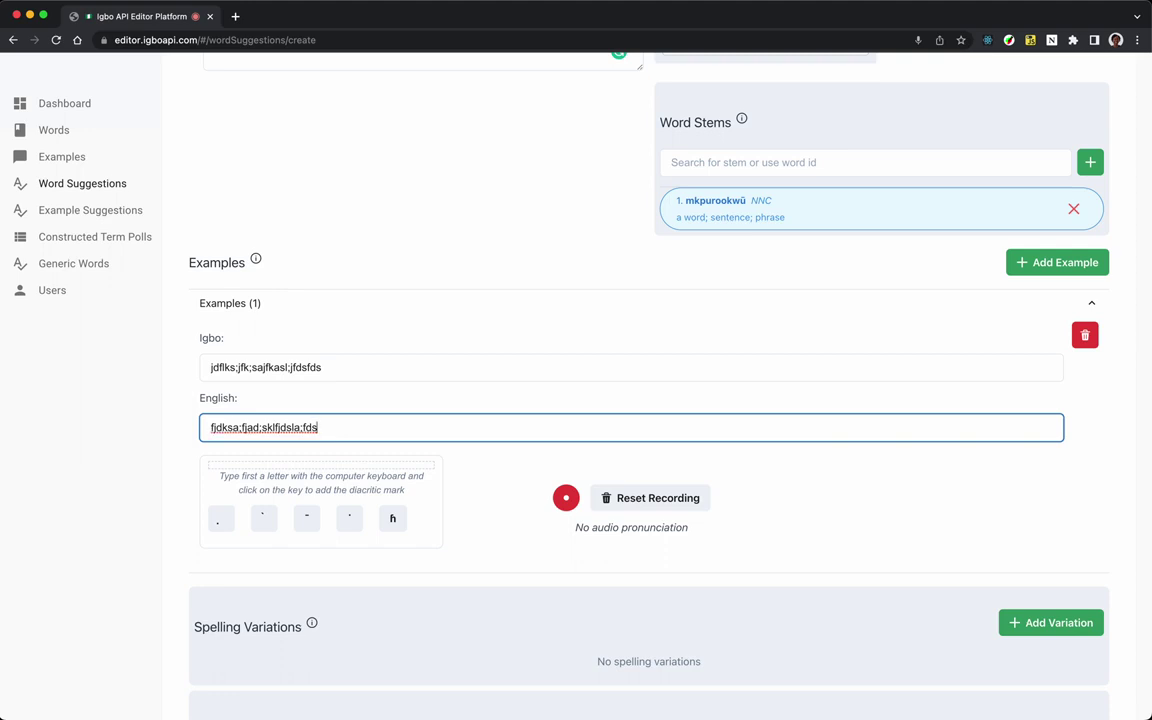
pyautogui.click(276, 357)
# Record audio for the example's Igbo sentence.
pyautogui.scroll(-1, 276, 357)
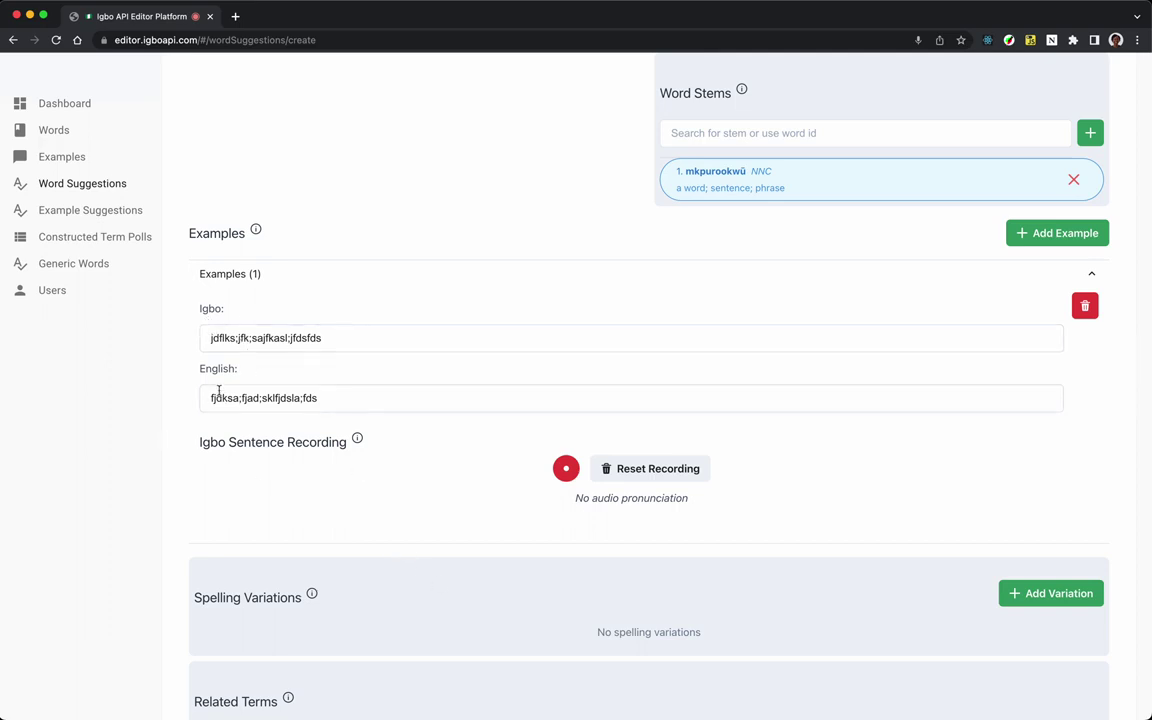
pyautogui.click(566, 469)
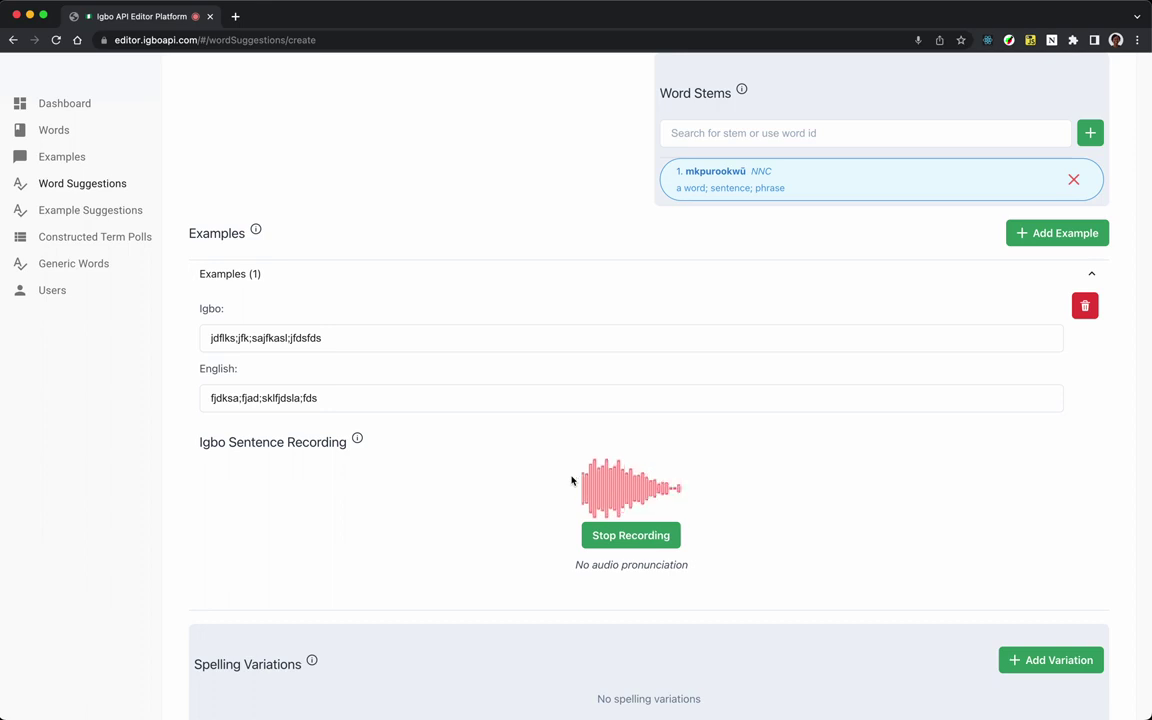
pyautogui.click(643, 544)
# Review the filled-in form from the headword to the editor comments and submit the word suggestion.
pyautogui.scroll(-5, 607, 515)
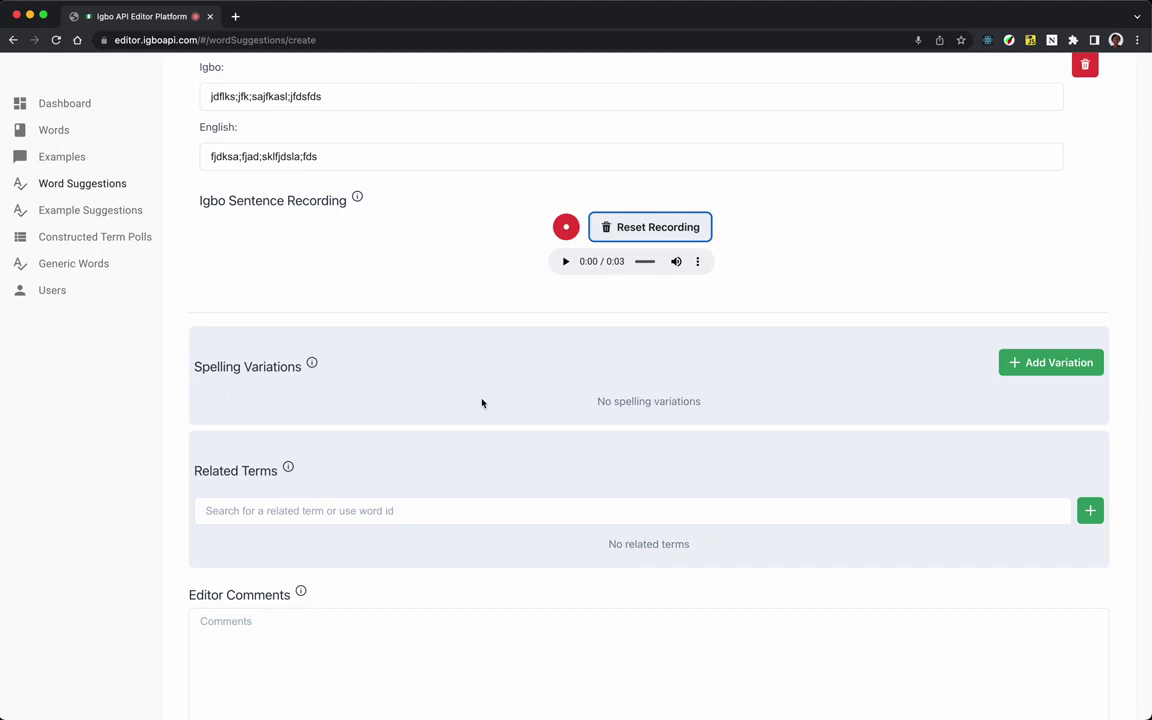
pyautogui.scroll(15, 481, 402)
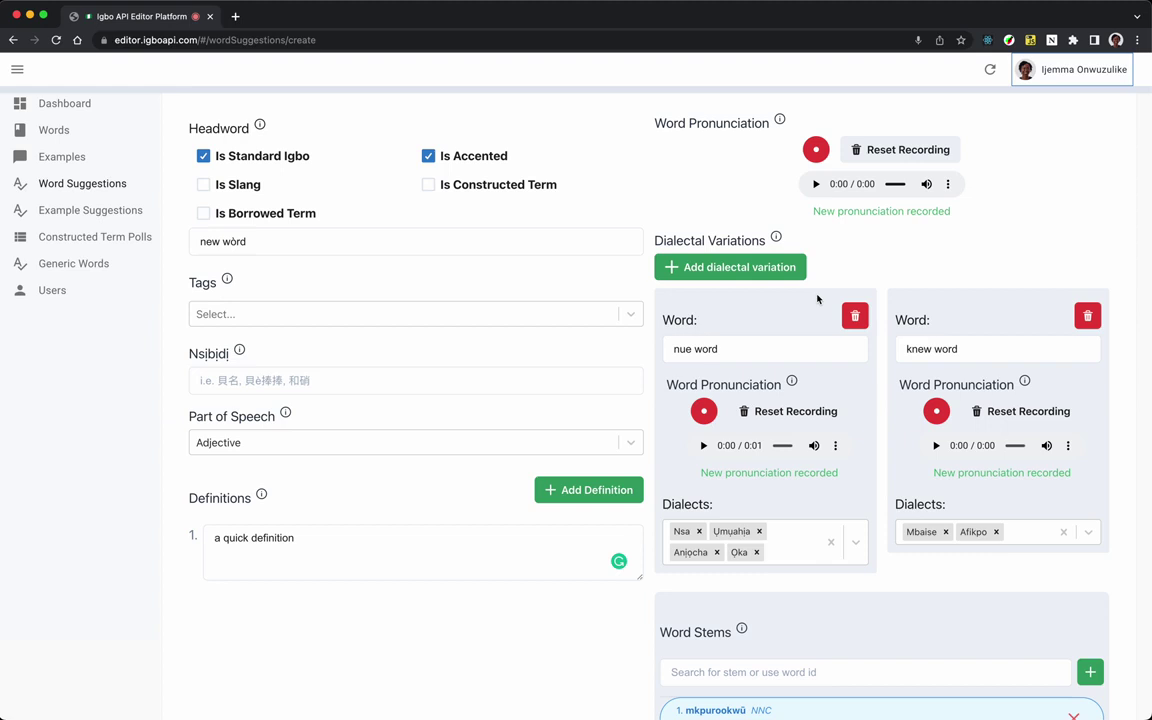
pyautogui.scroll(-15, 817, 299)
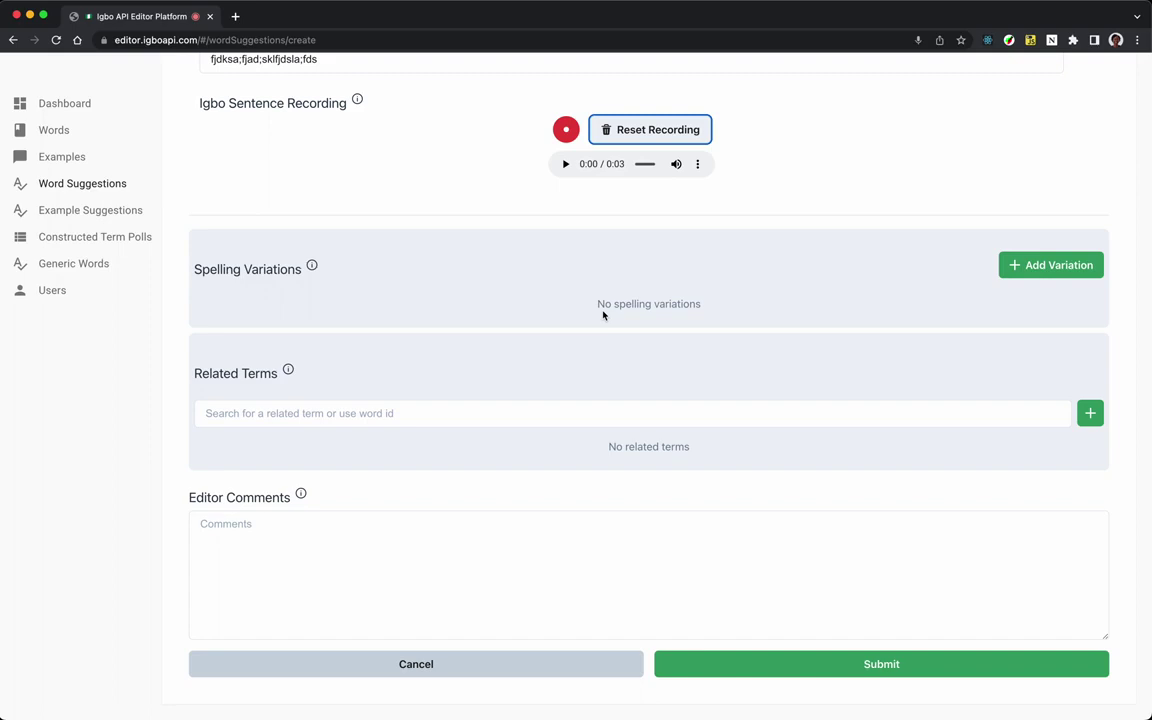
pyautogui.scroll(15, 603, 315)
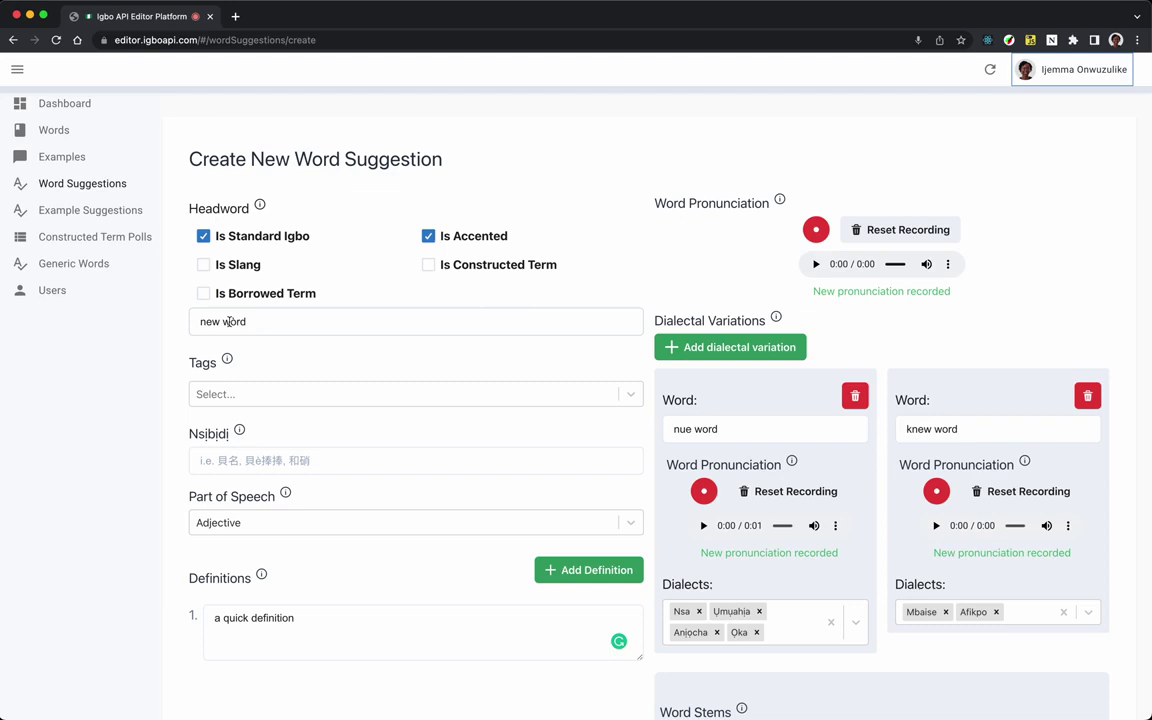
pyautogui.scroll(-15, 229, 321)
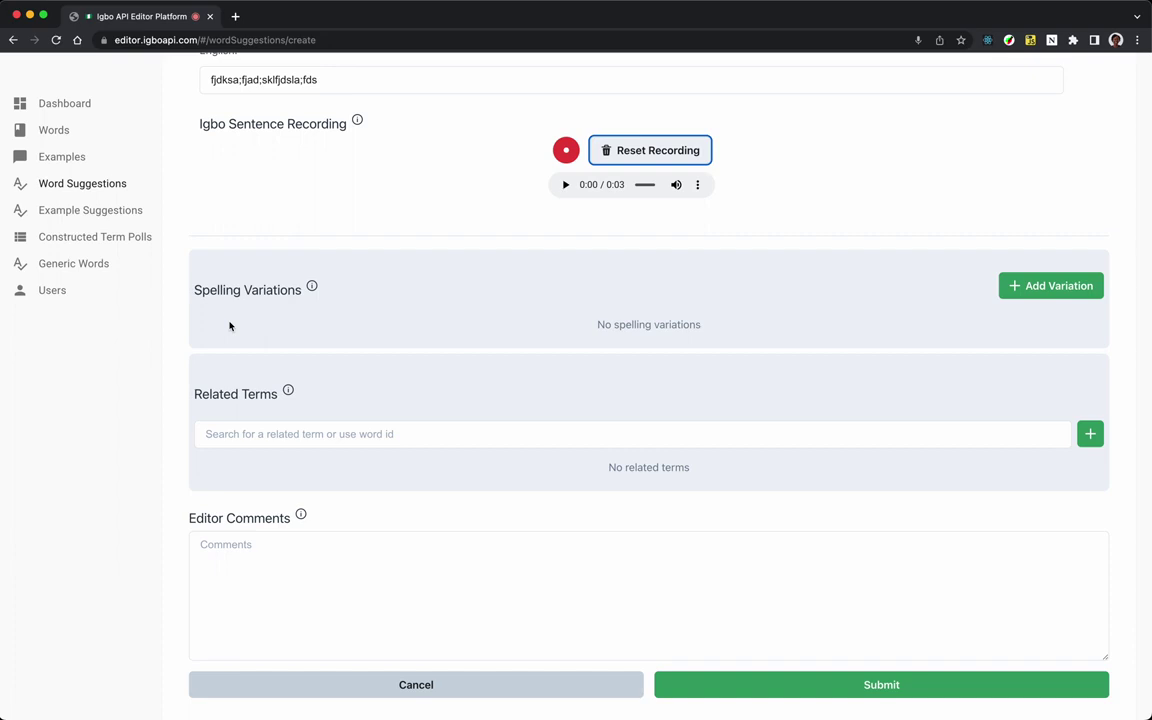
pyautogui.scroll(15, 229, 326)
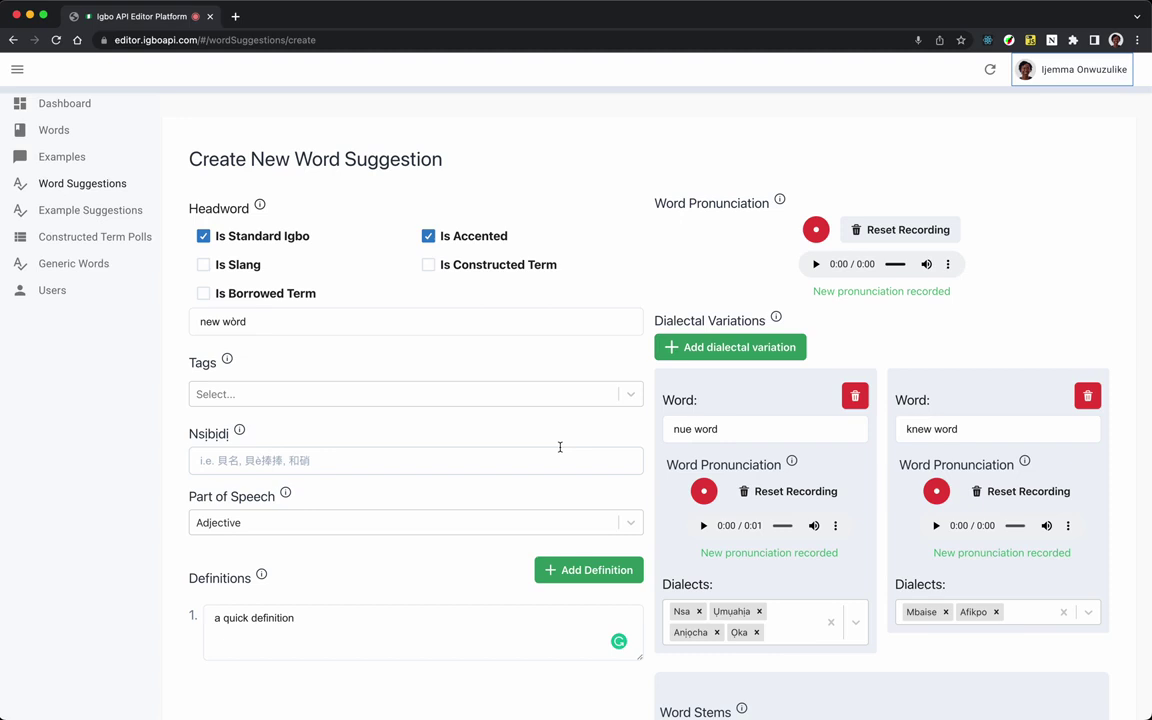
pyautogui.scroll(-2, 1050, 490)
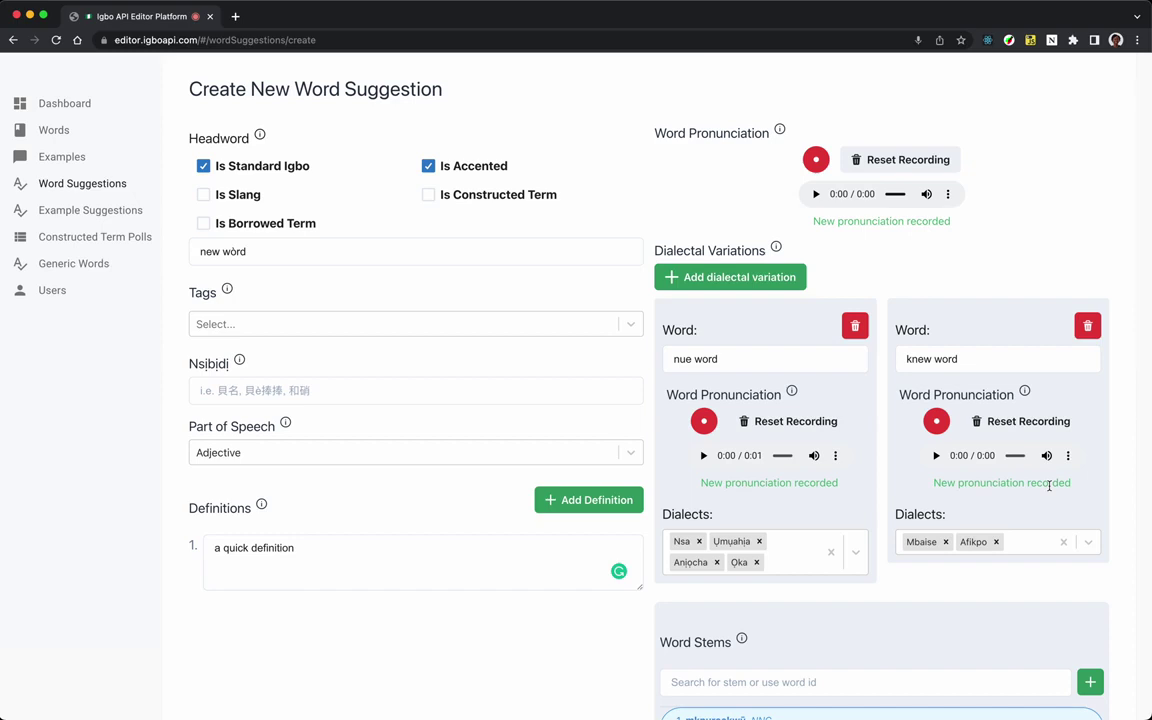
pyautogui.scroll(-15, 1049, 486)
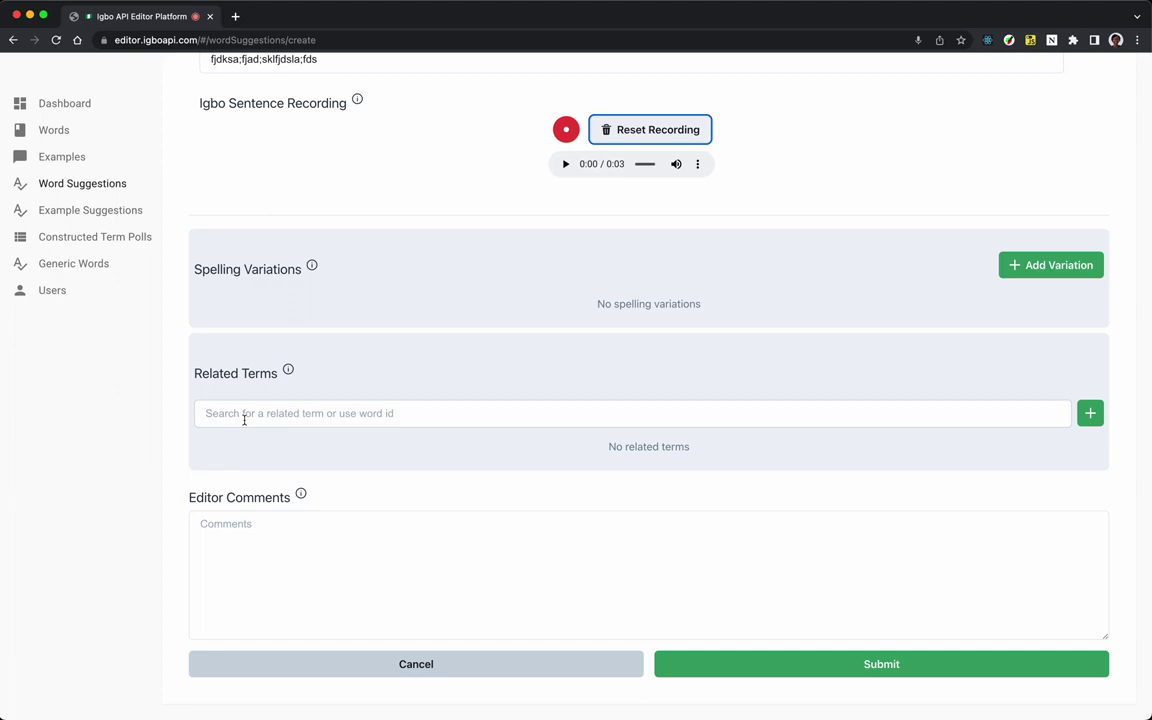
pyautogui.click(782, 668)
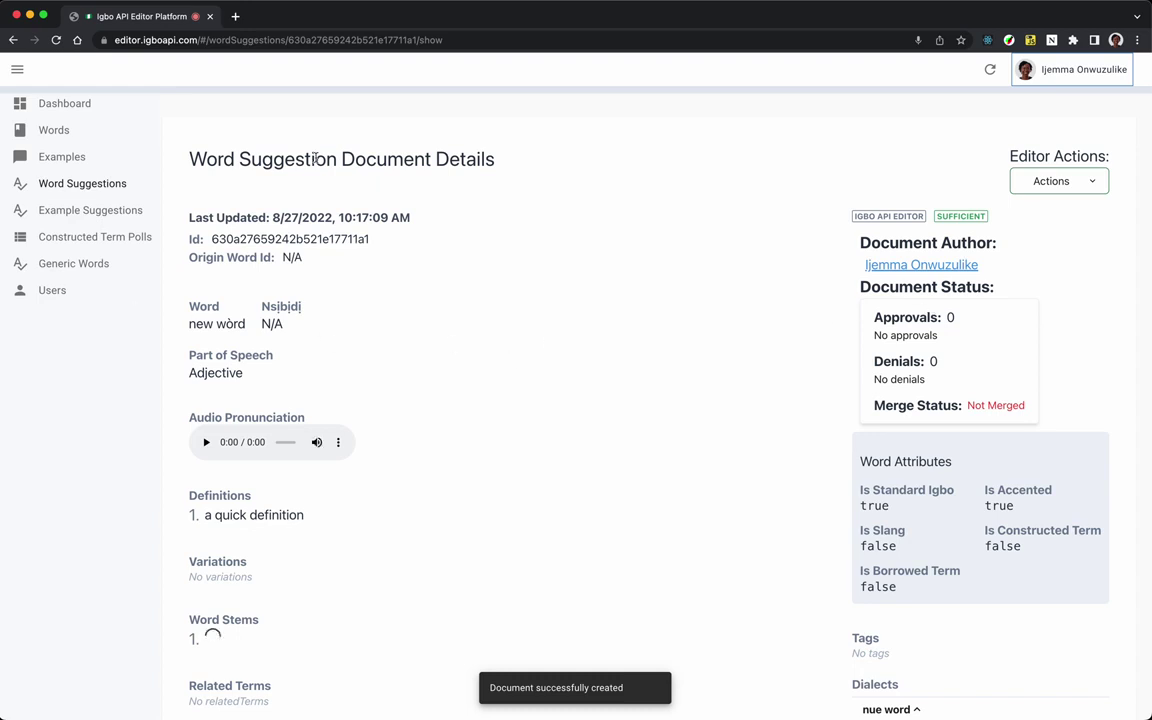
# Examine the submitted suggestion's details, including the requirements behind its Sufficient status and the meaning of its source label.
pyautogui.scroll(-3, 393, 426)
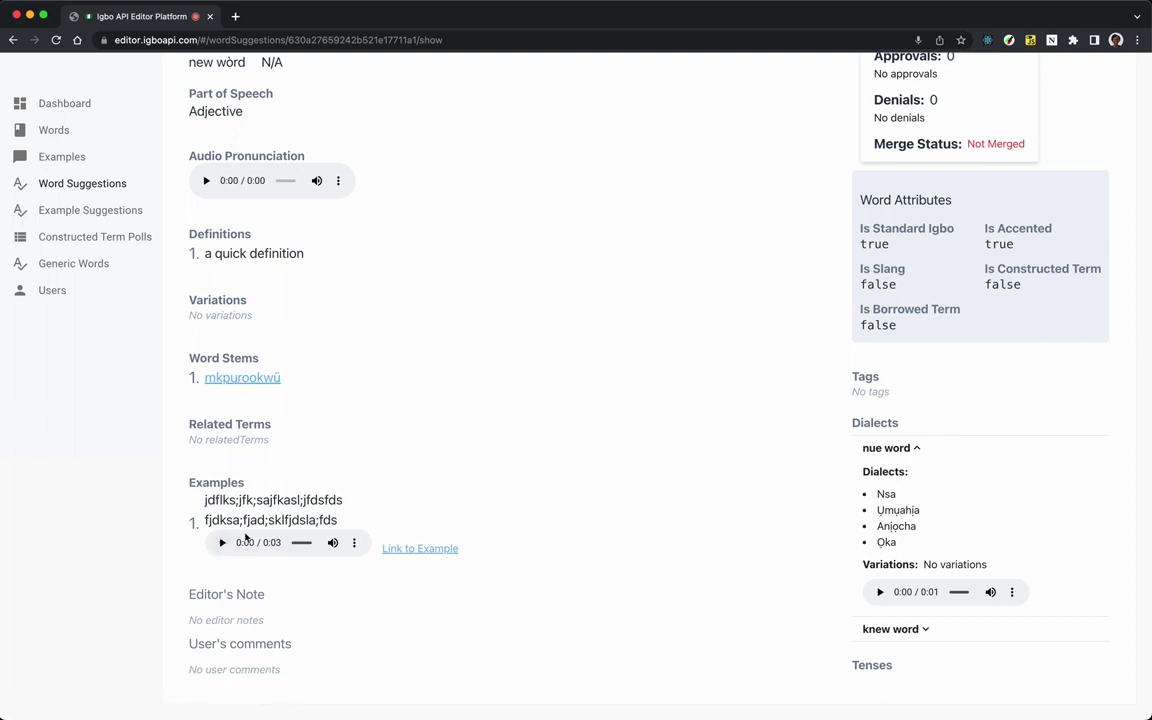
pyautogui.scroll(5, 240, 511)
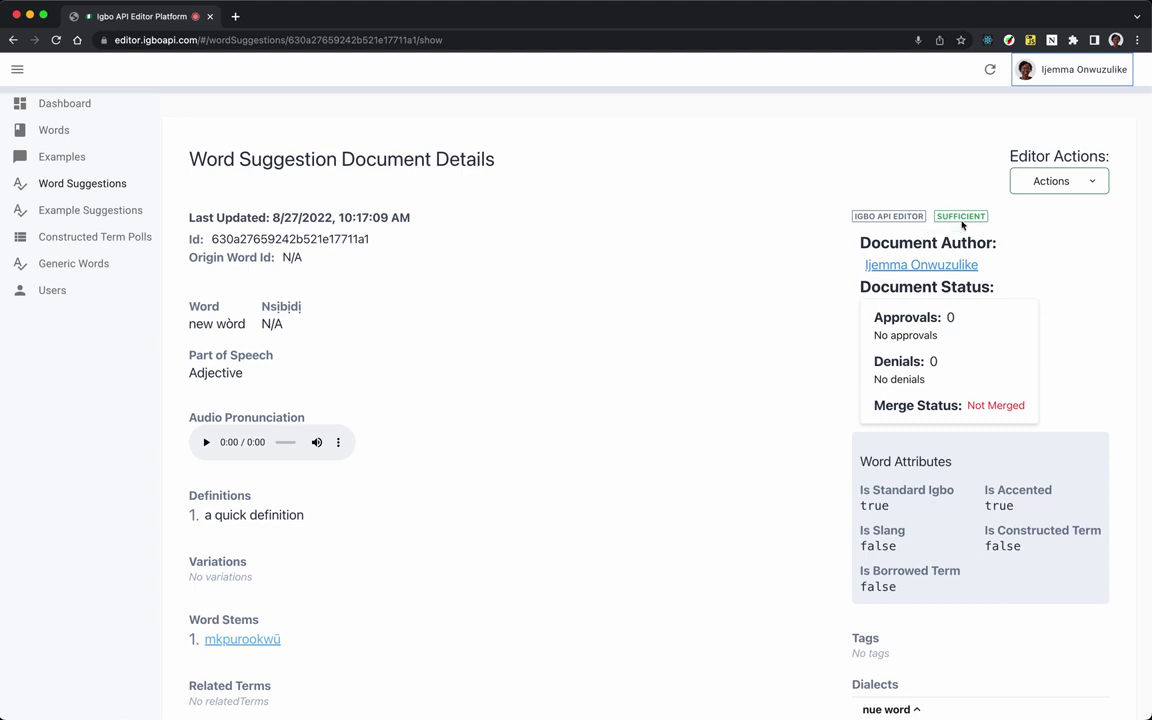
pyautogui.moveTo(965, 224)
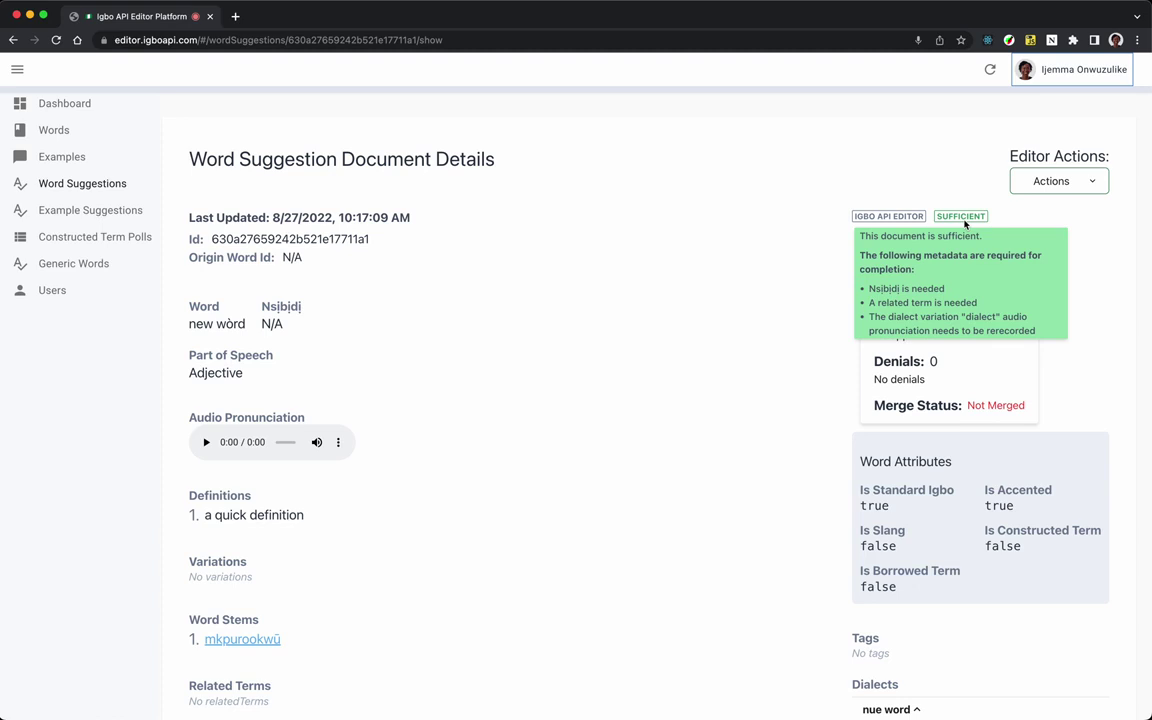
pyautogui.moveTo(881, 223)
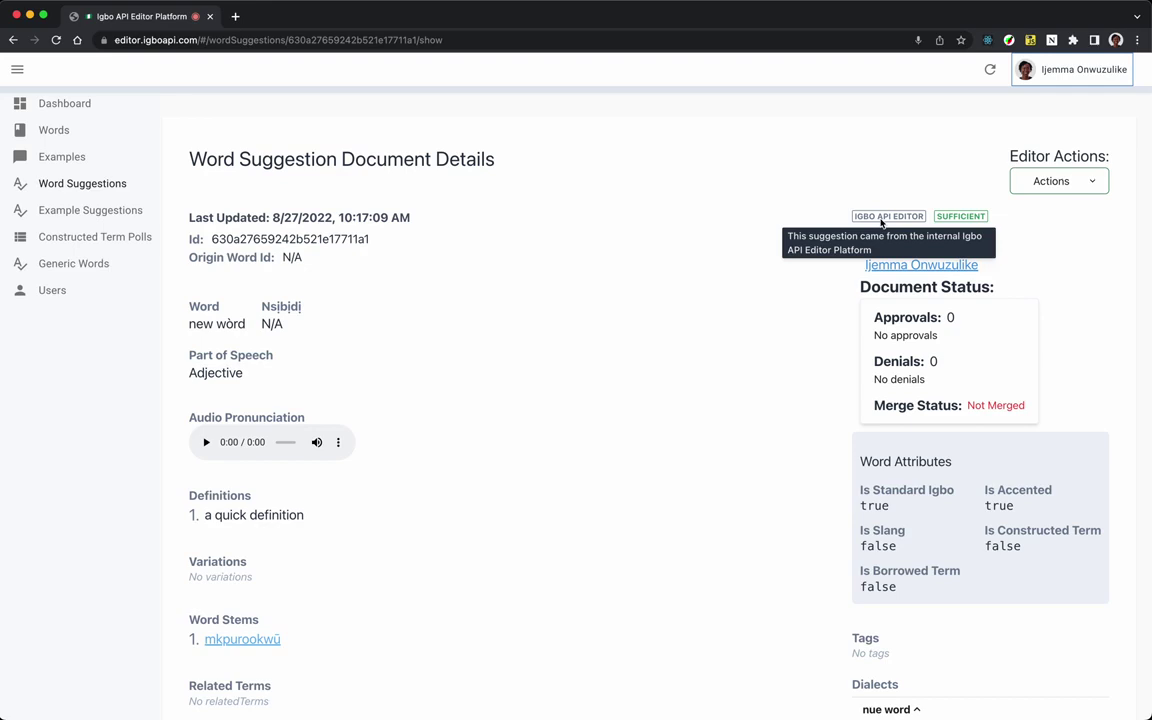
pyautogui.scroll(-5, 735, 537)
pyautogui.scroll(5, 735, 537)
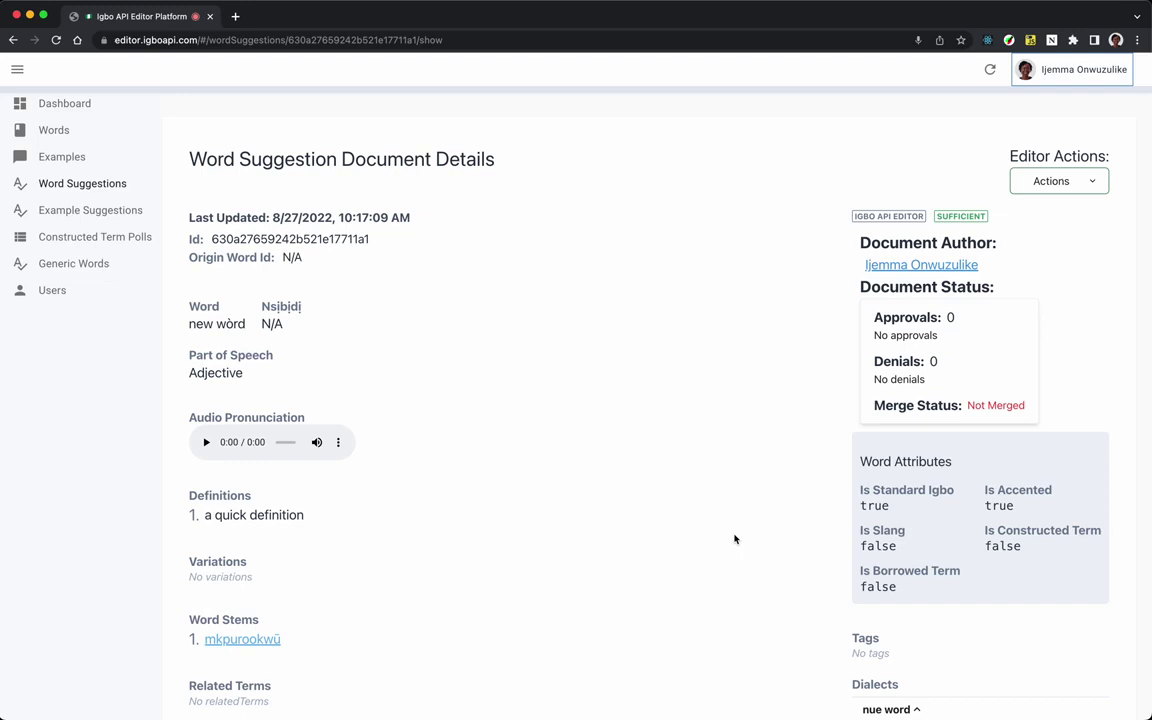
pyautogui.scroll(-3, 755, 573)
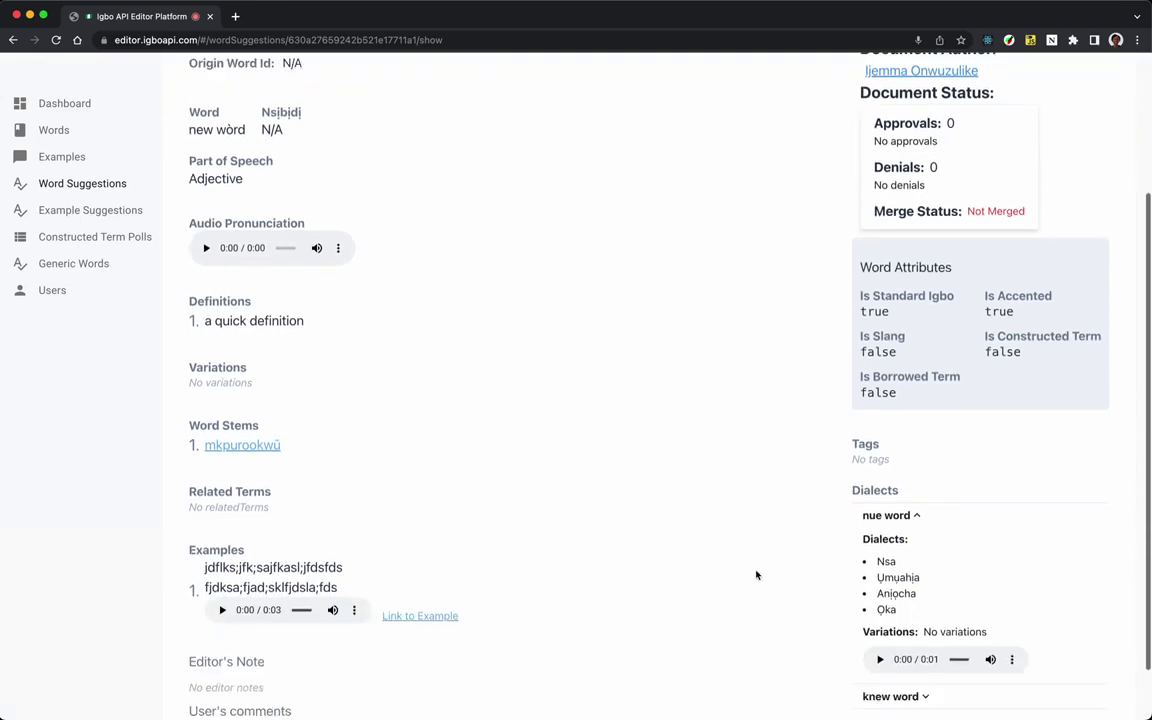
pyautogui.scroll(5, 755, 575)
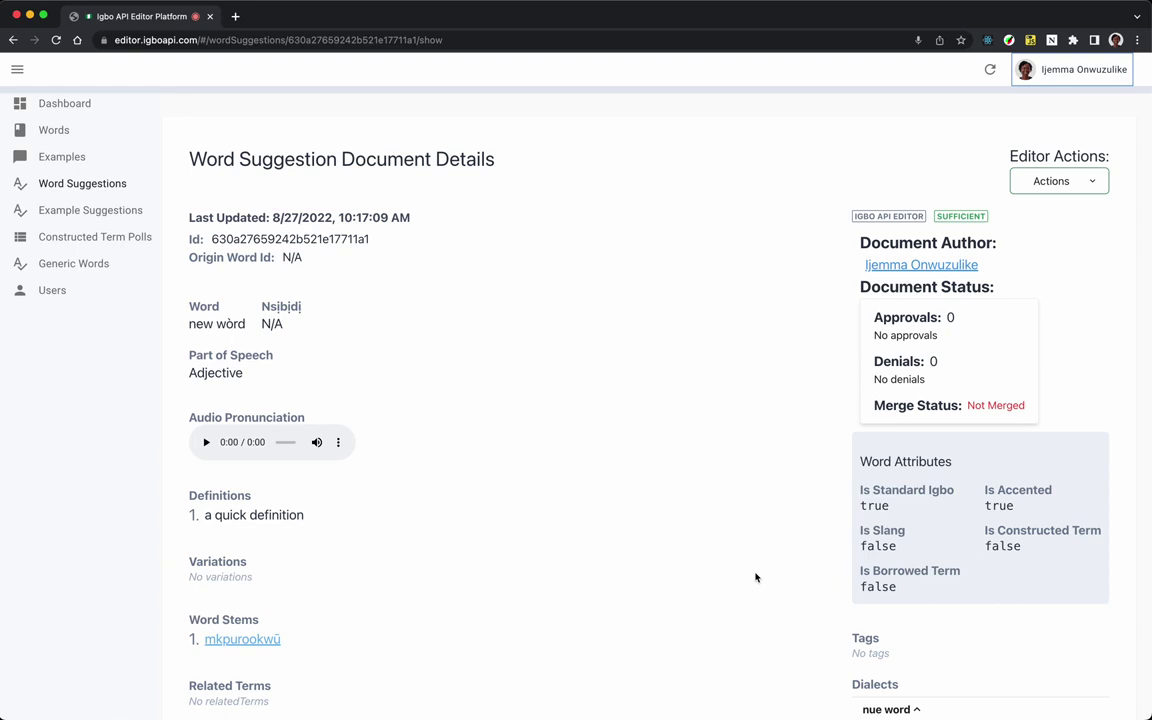
# Open the Dashboard in a new browser tab and look through its community milestone progress.
pyautogui.keyDown('super'); pyautogui.click(70, 103); pyautogui.keyUp('super')
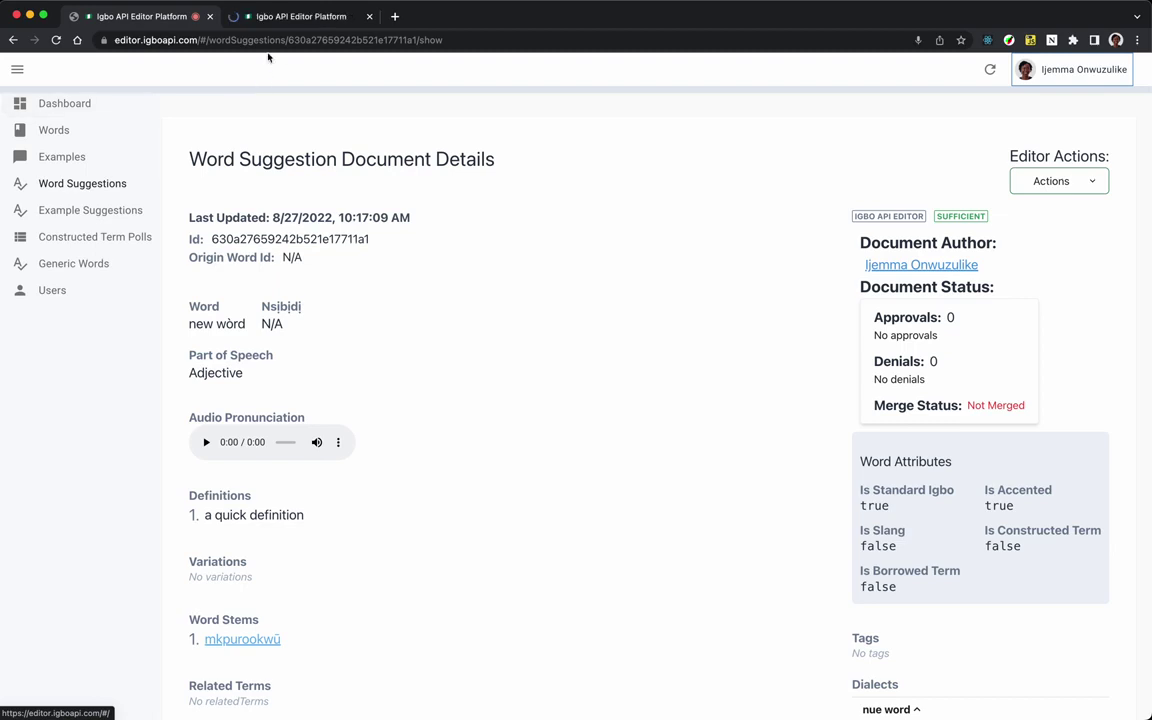
pyautogui.click(280, 18)
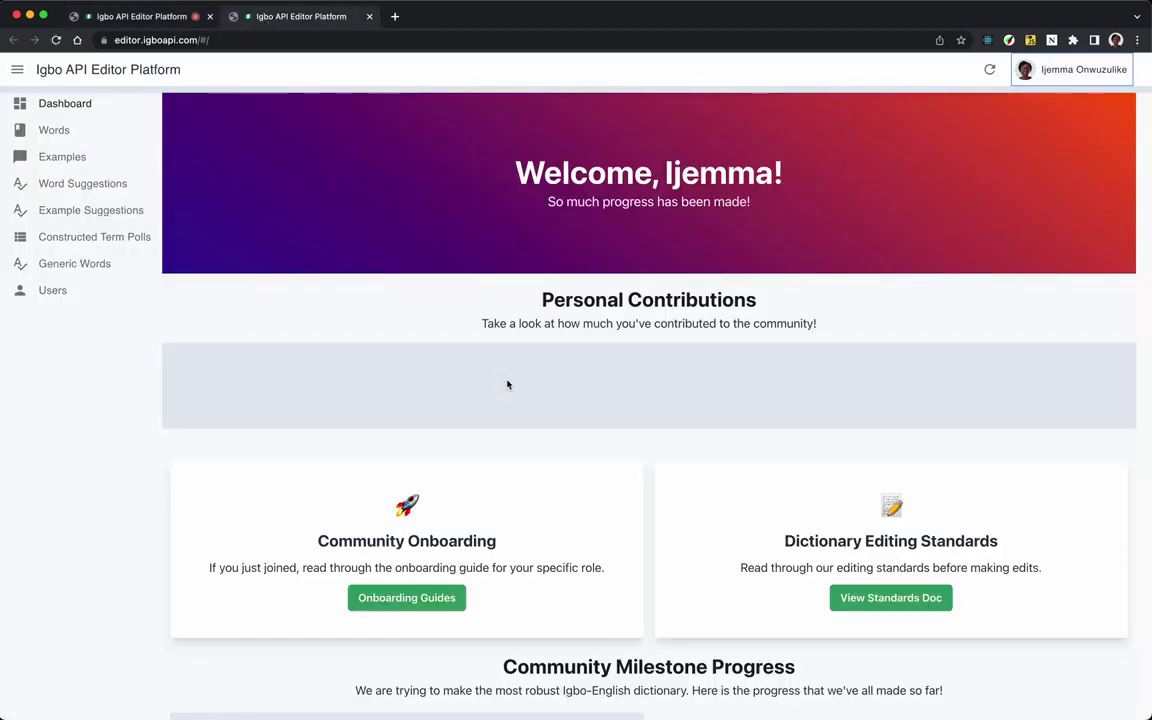
pyautogui.scroll(-4, 507, 383)
pyautogui.scroll(-3, 574, 634)
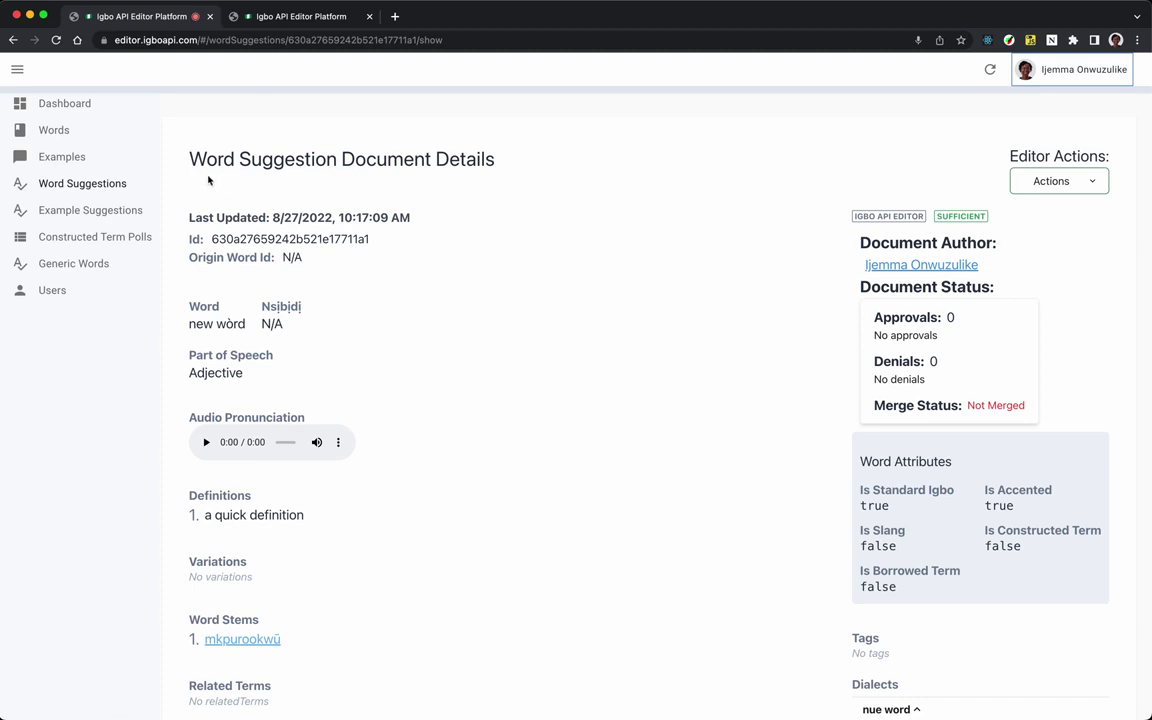
# Open the Examples list and examine its audio recordings, Igbo and English sentences, and associated words, including the entries flagged in red.
pyautogui.click(86, 168)
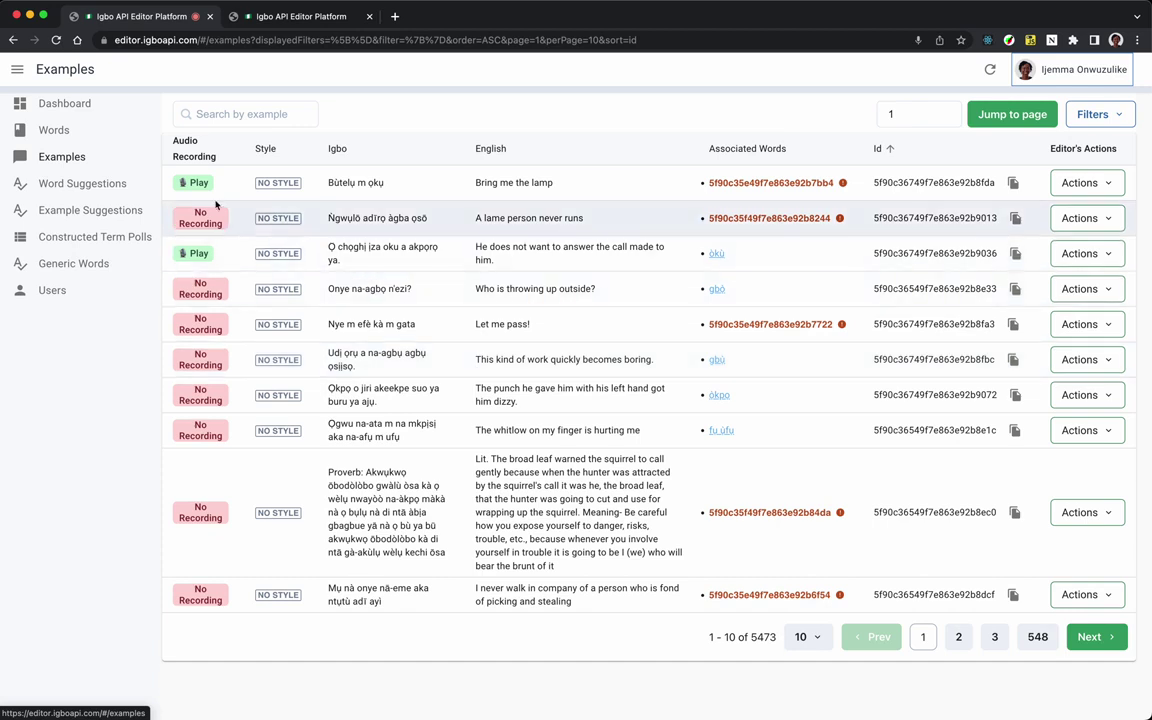
pyautogui.moveTo(284, 183)
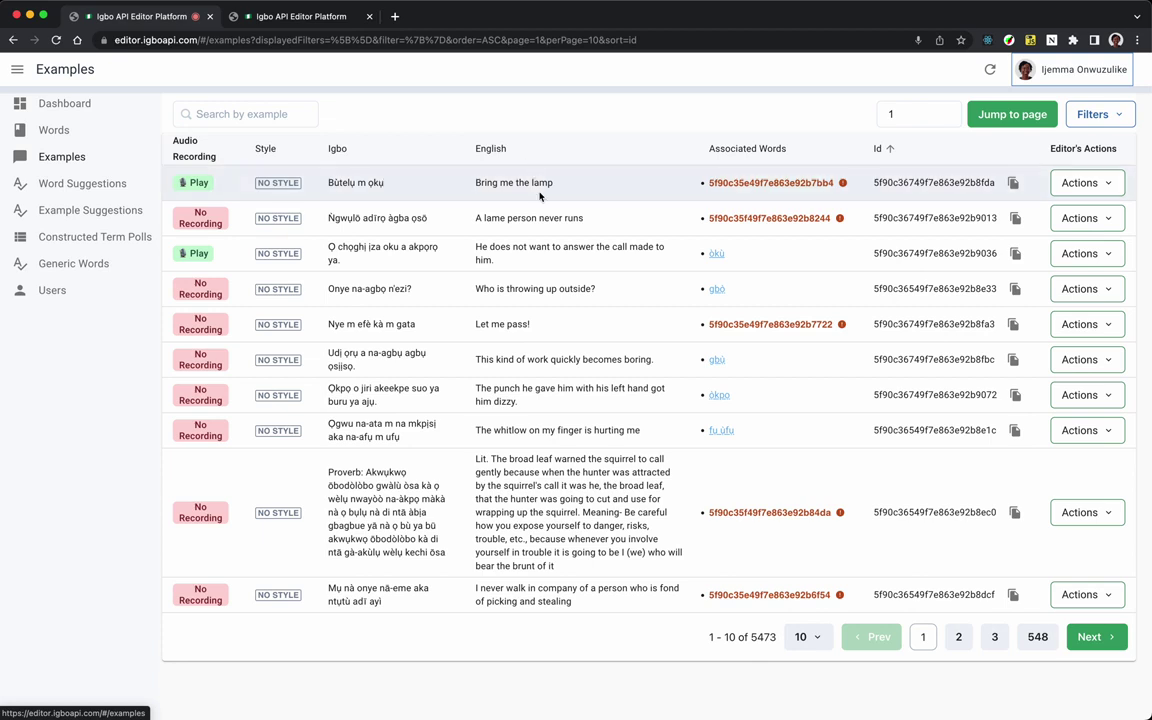
pyautogui.moveTo(819, 220)
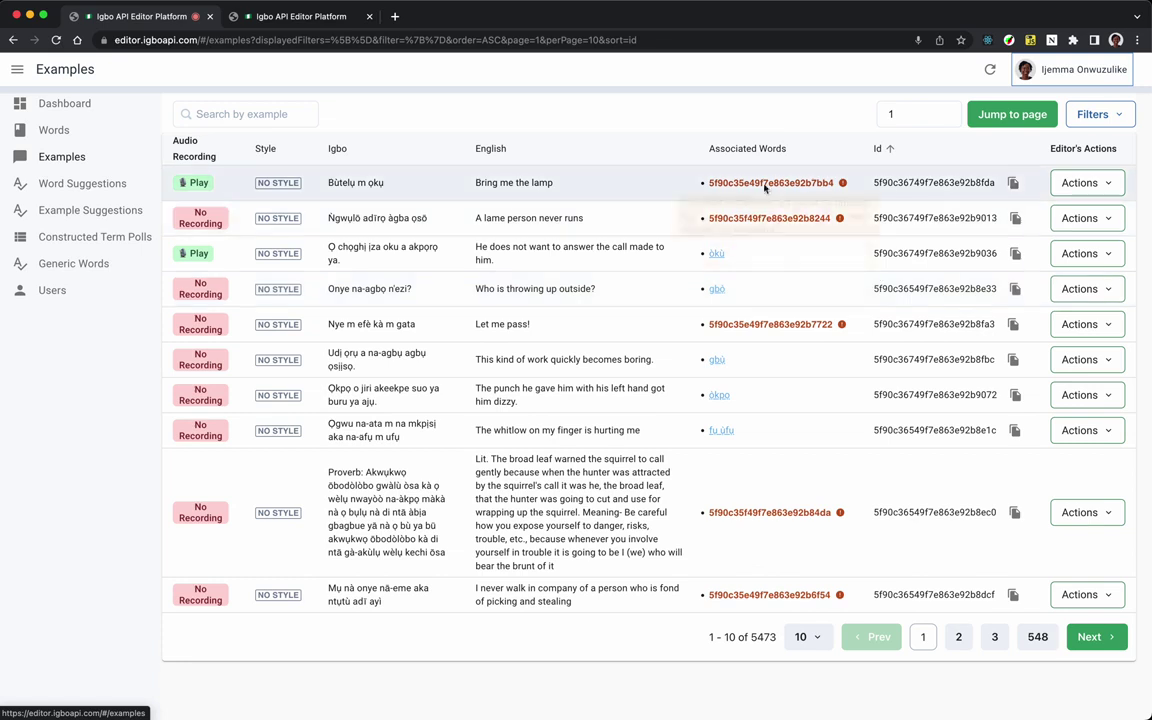
pyautogui.moveTo(780, 190)
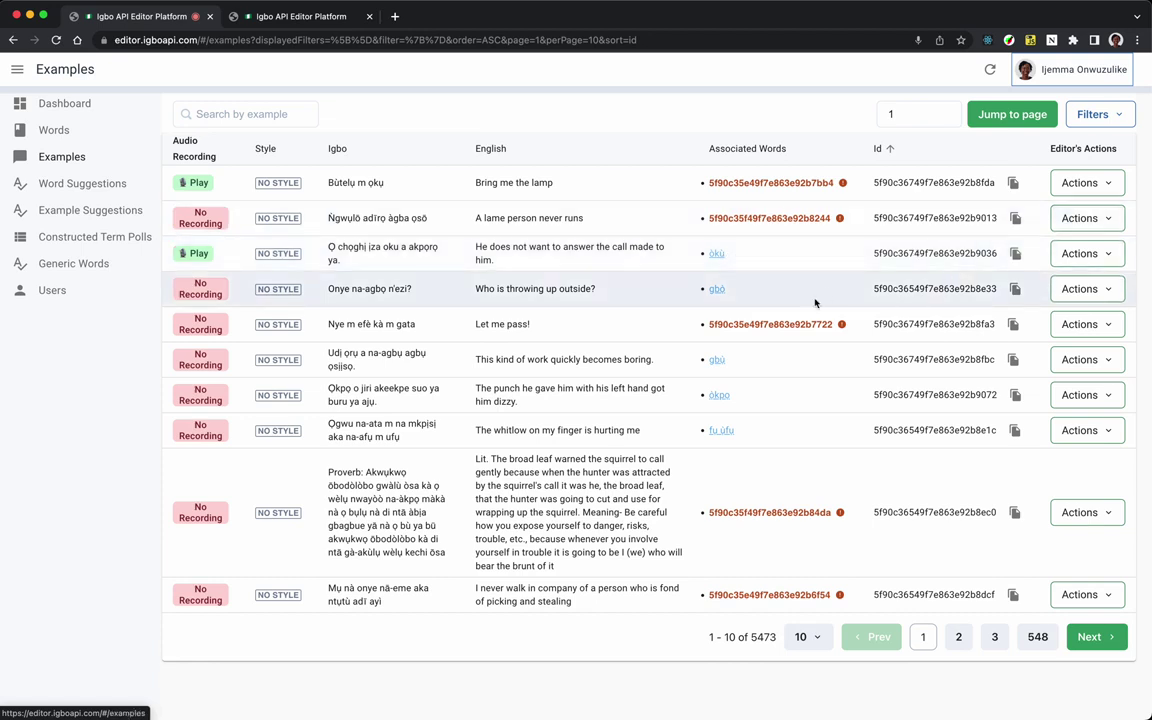
# View the example "He does not want to answer the call made to him." and highlight "oku" in its Igbo sentence.
pyautogui.click(1087, 254)
pyautogui.click(1080, 291)
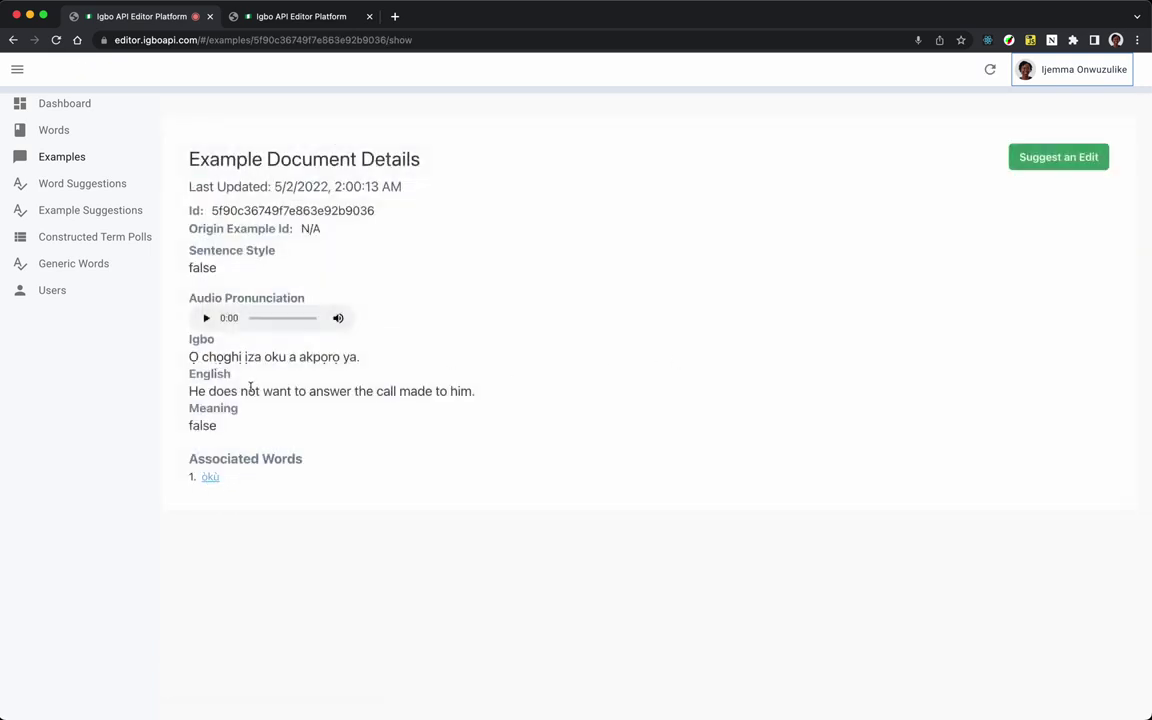
pyautogui.moveTo(264, 357); pyautogui.dragTo(285, 356)
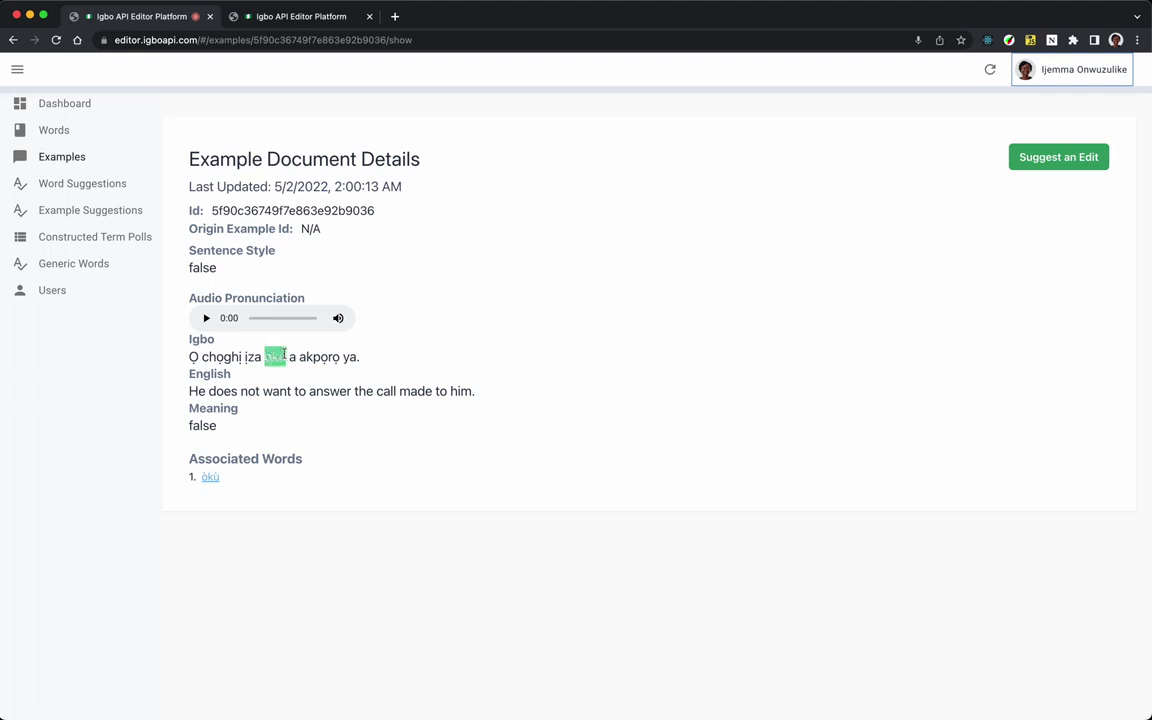
pyautogui.click(426, 343)
# Look over the Example Suggestions list and open a blank form for creating a new example suggestion.
pyautogui.click(98, 211)
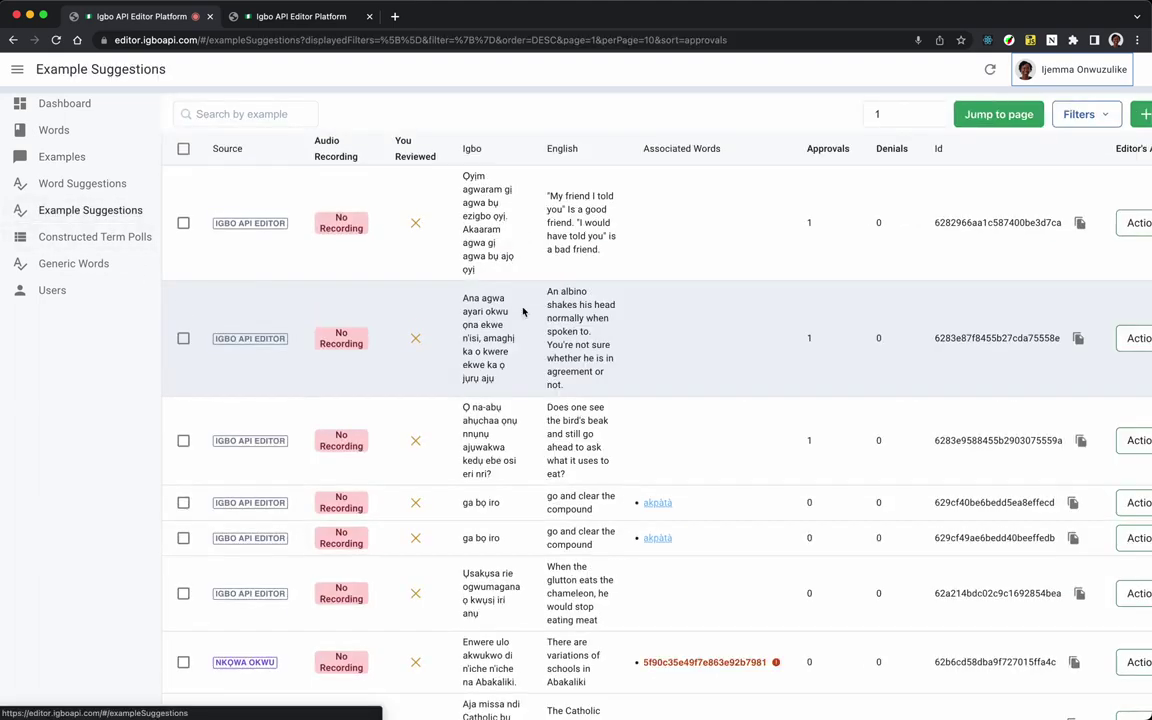
pyautogui.scroll(-1, 523, 312)
pyautogui.scroll(1, 523, 312)
pyautogui.hscroll(1, 523, 312)
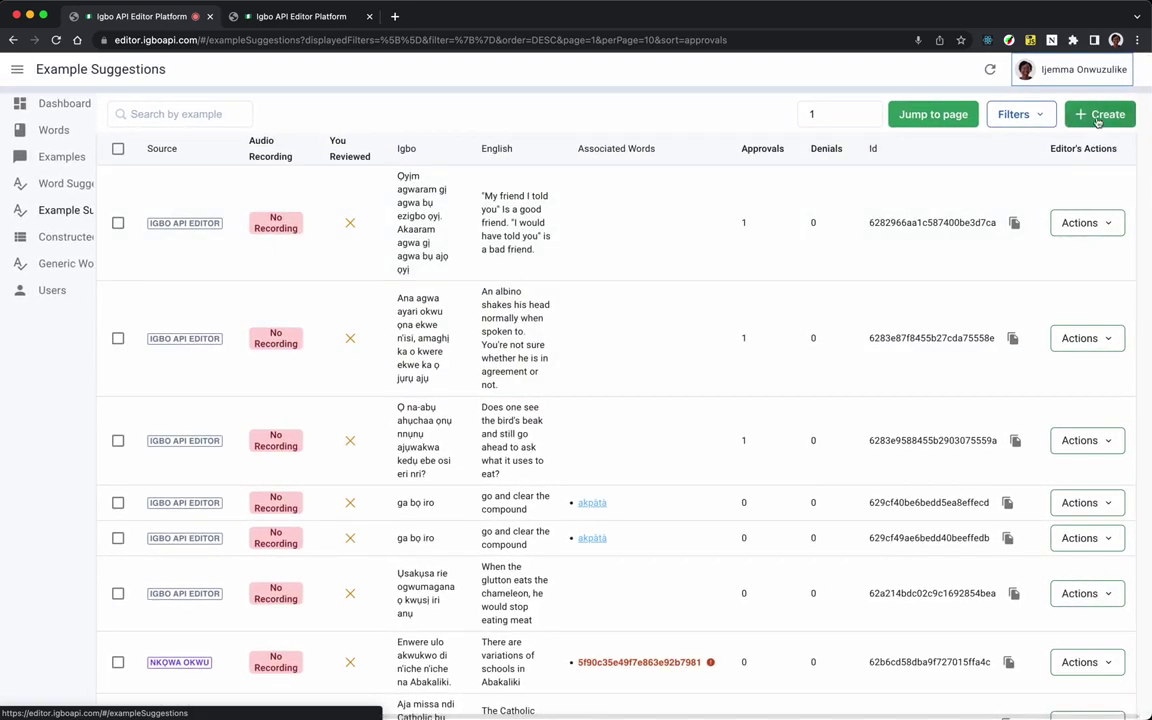
pyautogui.click(1098, 114)
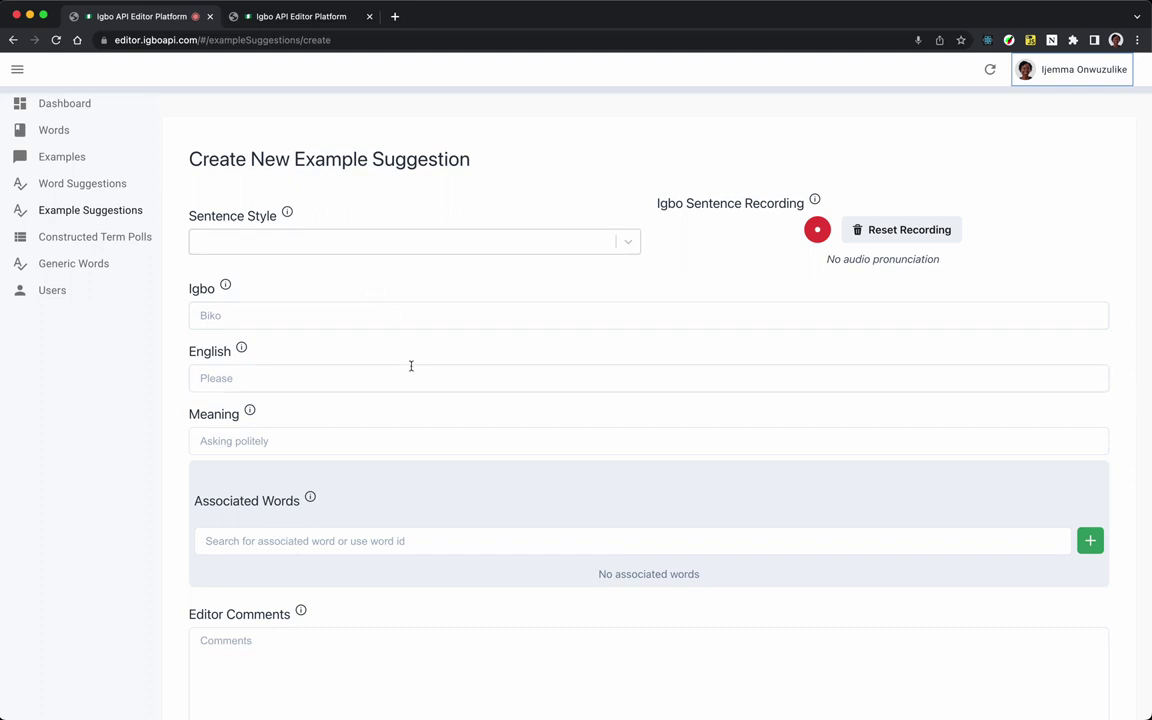
pyautogui.scroll(-1, 412, 424)
pyautogui.scroll(1, 412, 424)
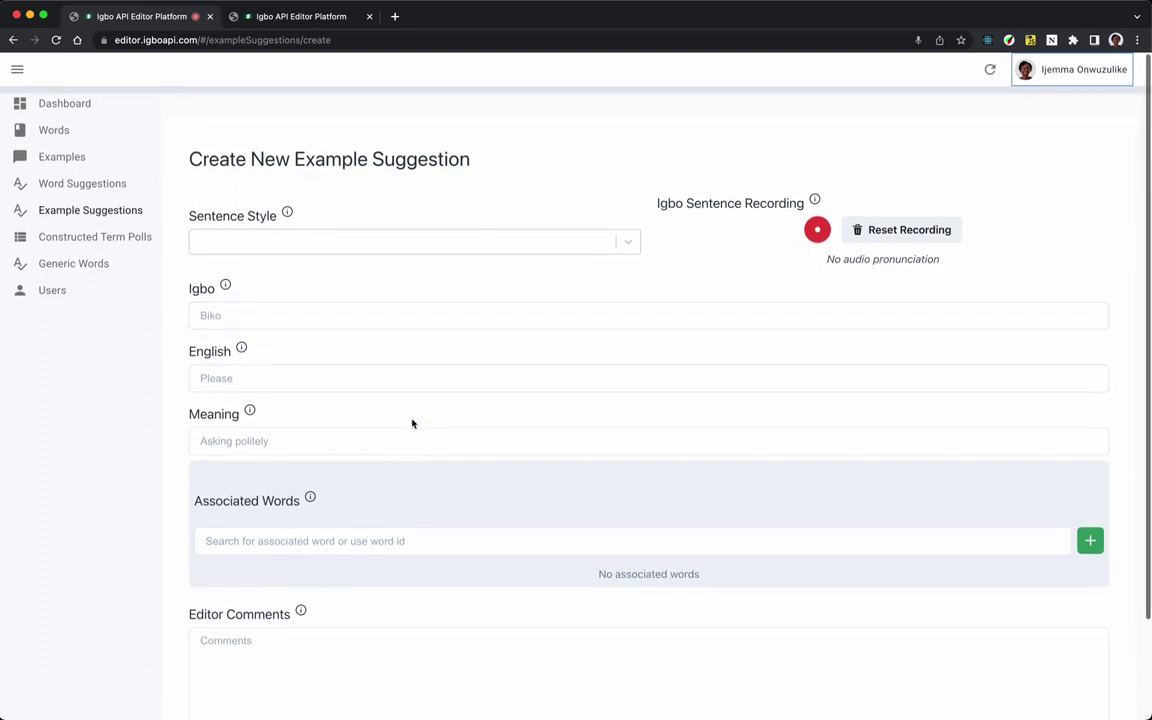
# Try the No Style and Standard sentence styles, and set the example's sentence style to Proverb.
pyautogui.click(273, 243)
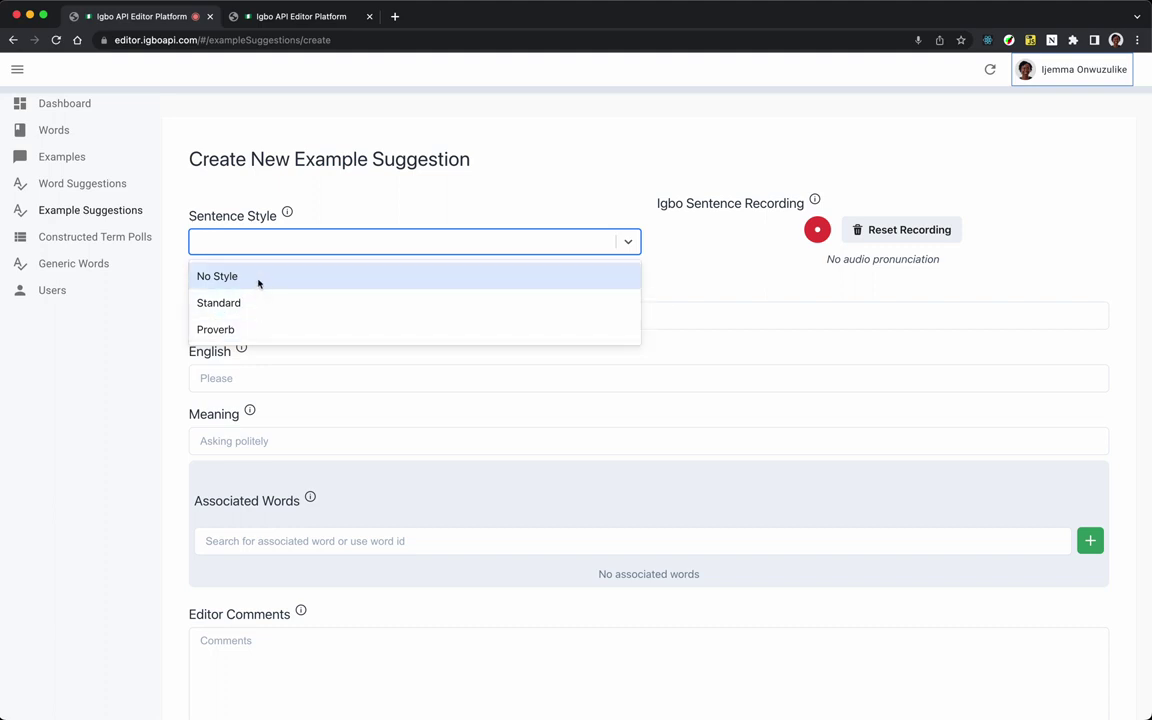
pyautogui.click(257, 280)
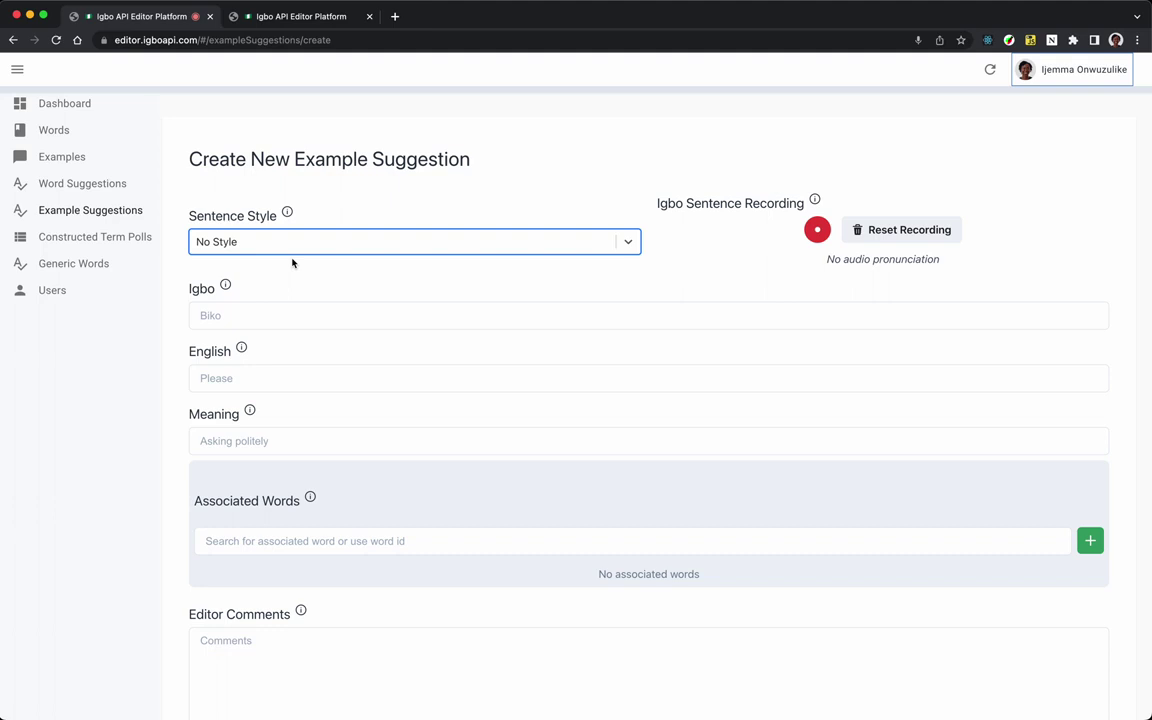
pyautogui.click(267, 248)
pyautogui.click(260, 301)
pyautogui.click(314, 249)
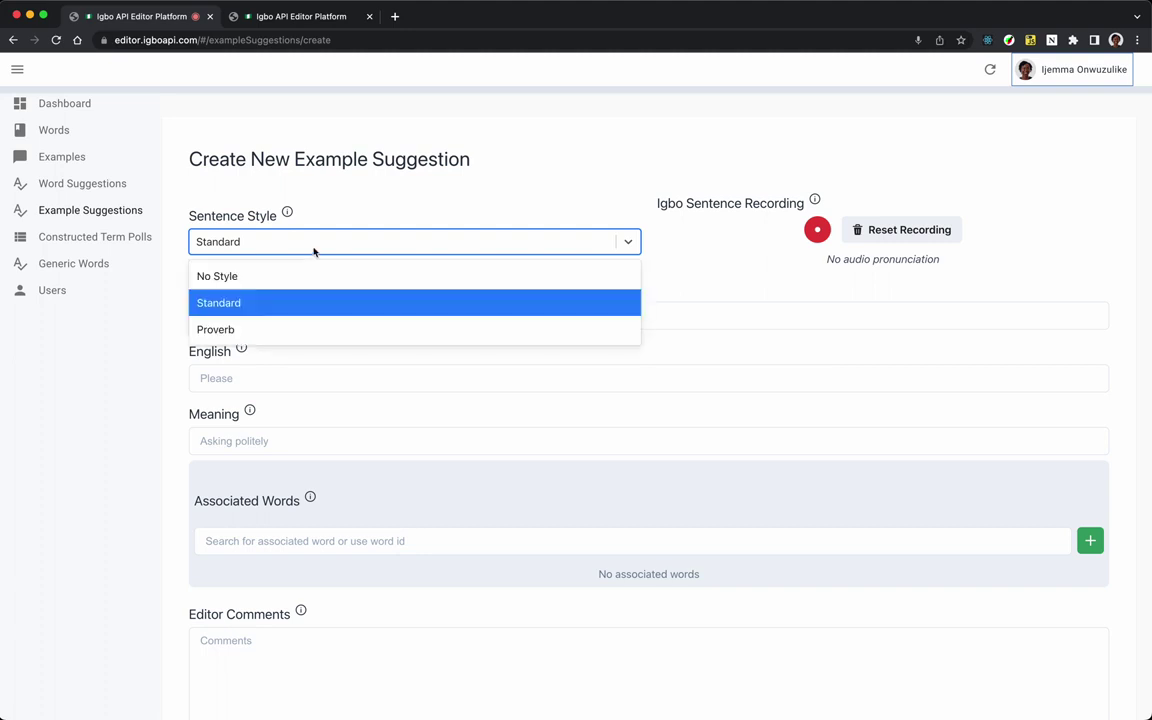
pyautogui.click(270, 334)
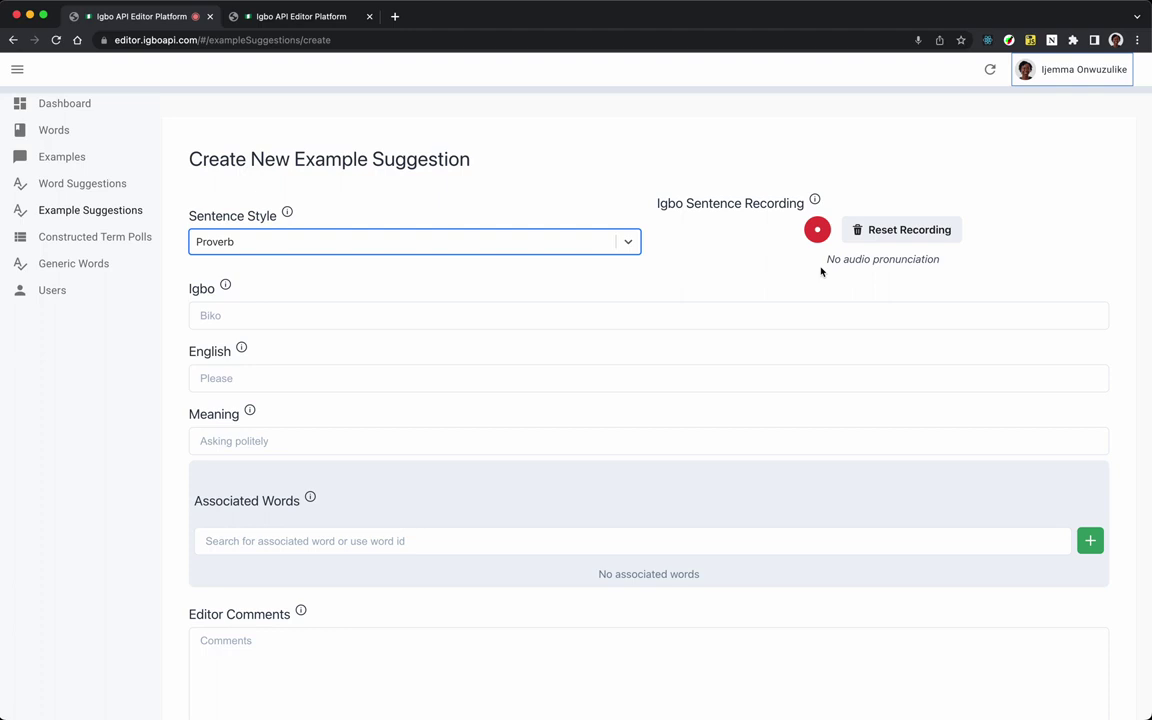
# Examine the example form's remaining fields, from the Igbo, English and Meaning texts to the associated words and editor comments.
pyautogui.scroll(-1, 303, 341)
pyautogui.click(267, 272)
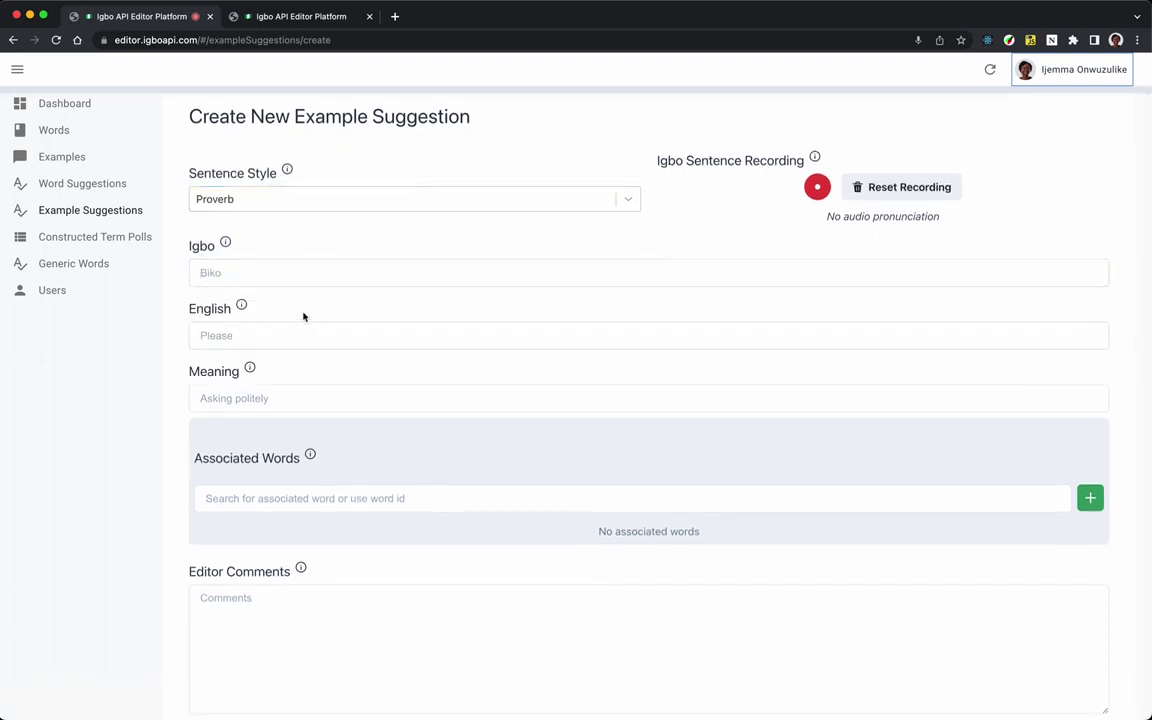
pyautogui.click(229, 398)
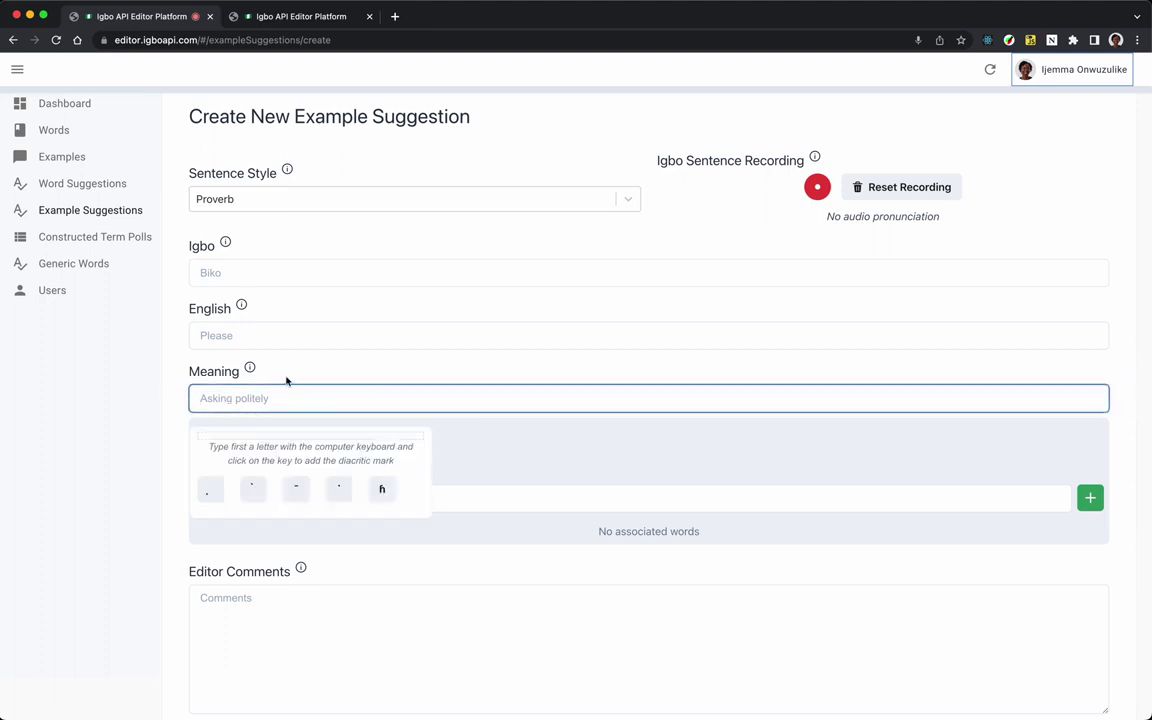
pyautogui.scroll(-1, 288, 442)
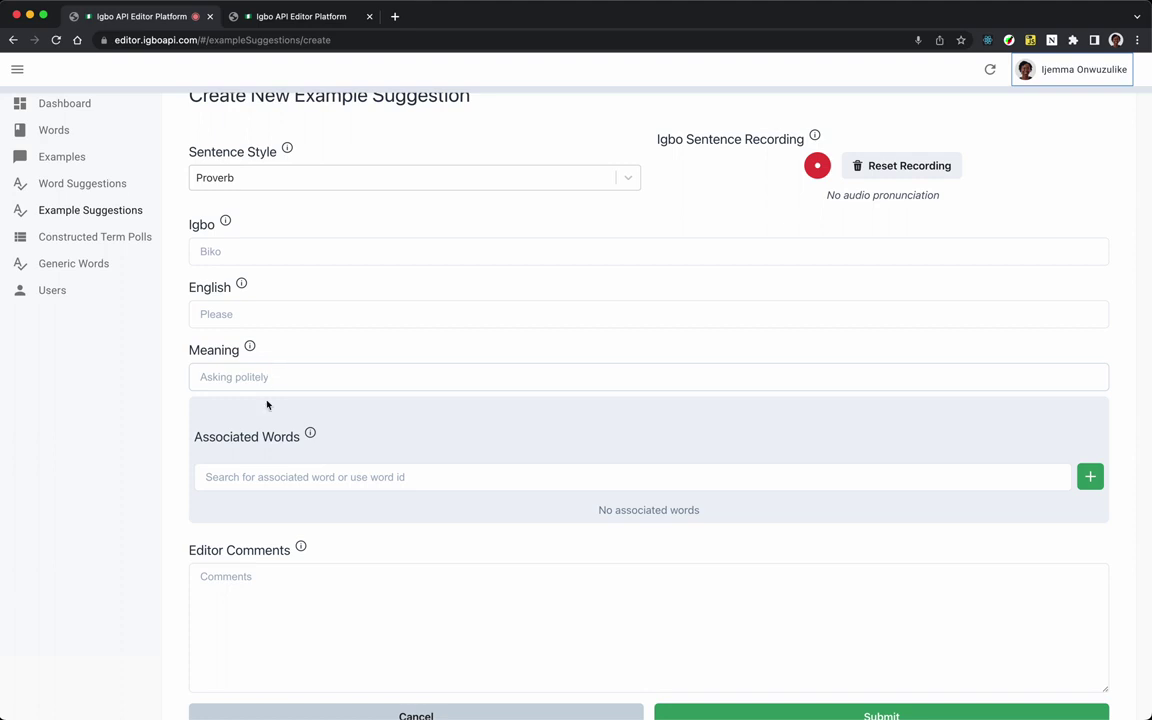
pyautogui.scroll(-1, 265, 450)
pyautogui.click(211, 424)
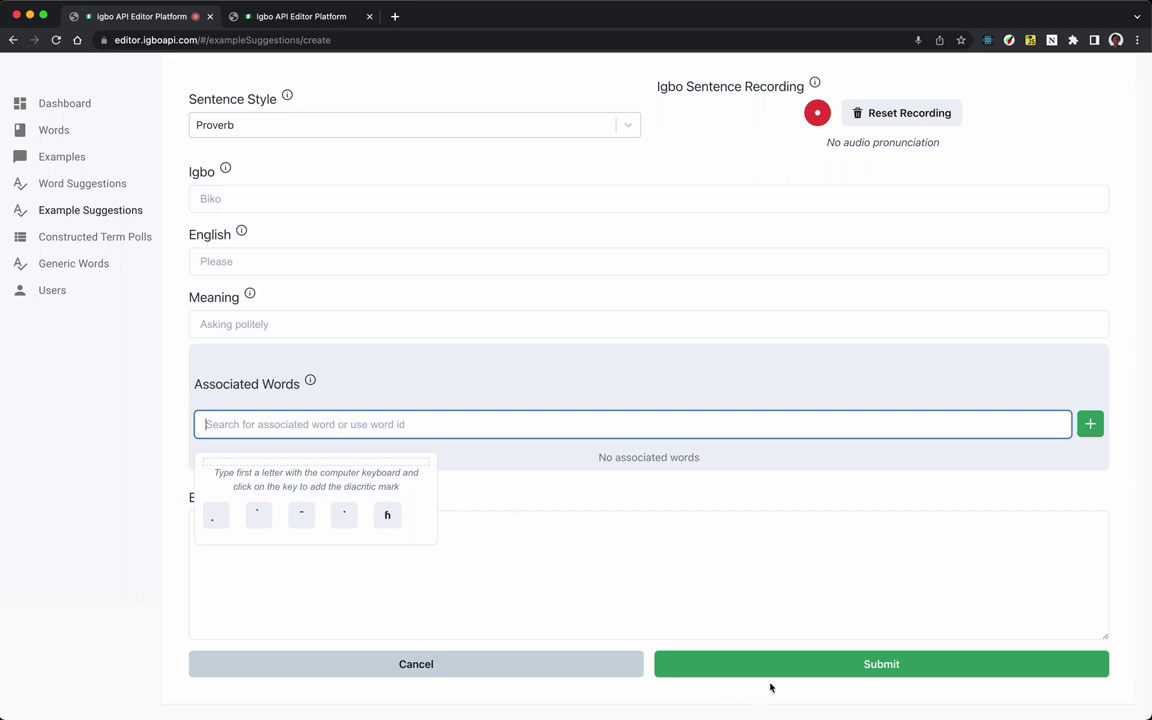
pyautogui.click(806, 300)
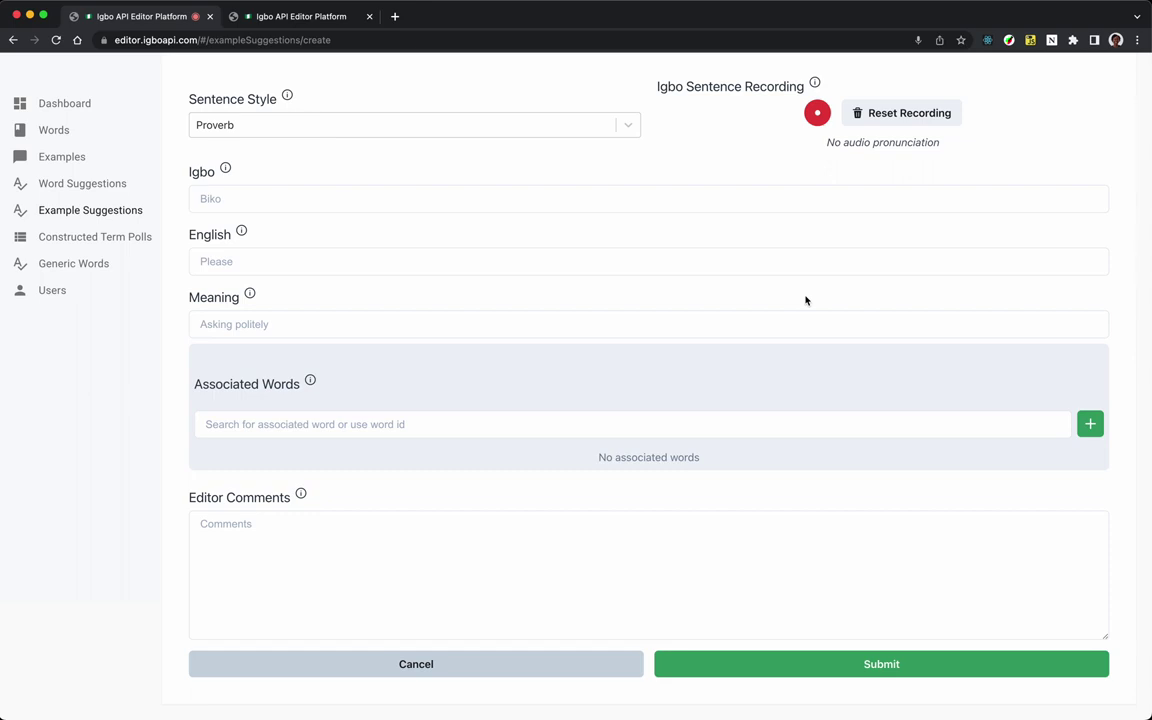
pyautogui.scroll(3, 806, 300)
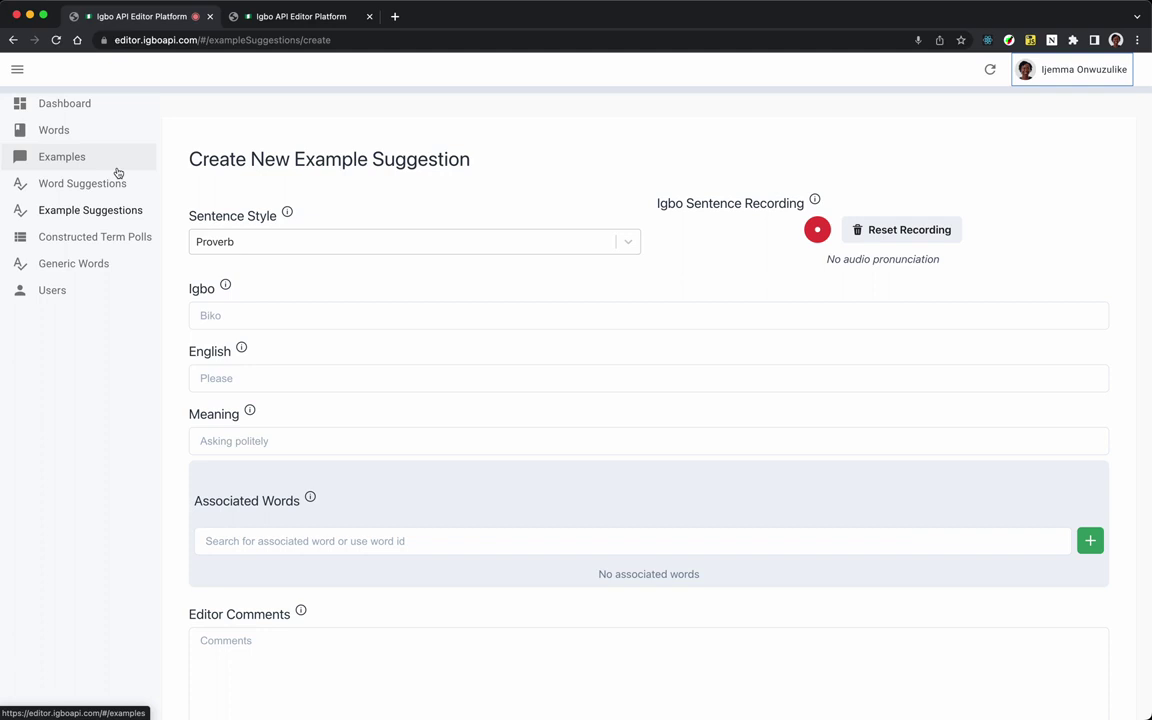
# Visit the Words list, open the word suggestion "ahụhụ mmụọ" for editing from Word Suggestions, and look through its form.
pyautogui.click(77, 131)
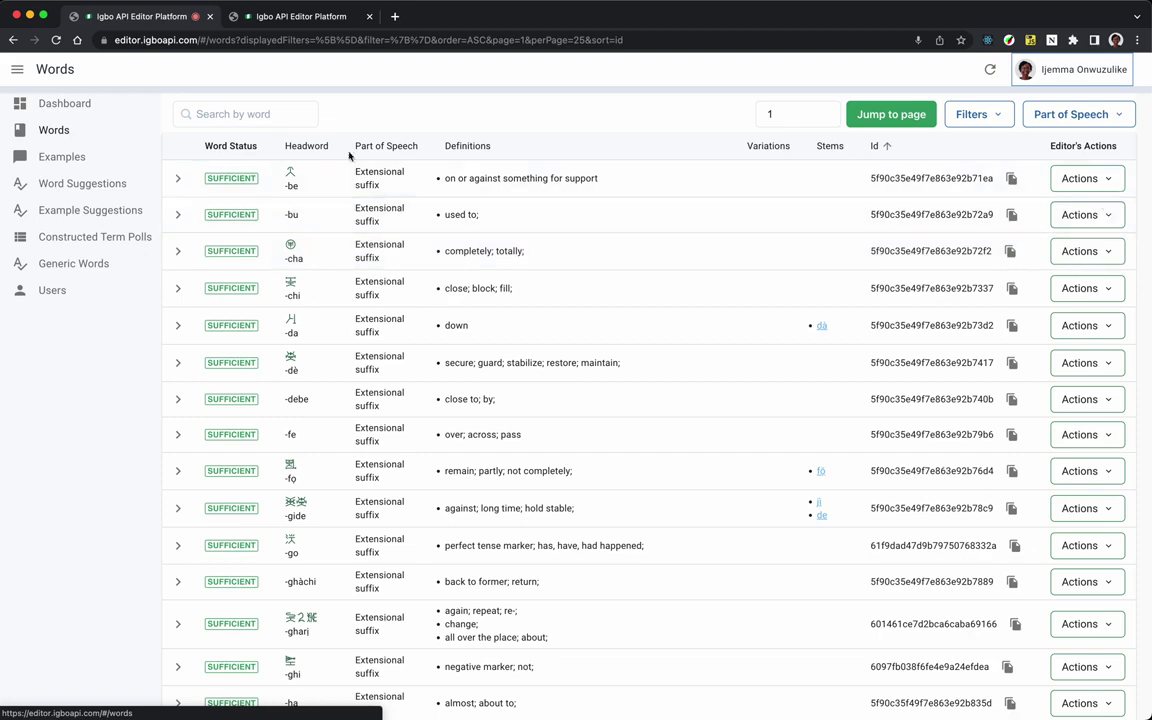
pyautogui.click(105, 185)
pyautogui.hscroll(5, 810, 309)
pyautogui.click(1080, 221)
pyautogui.click(1040, 272)
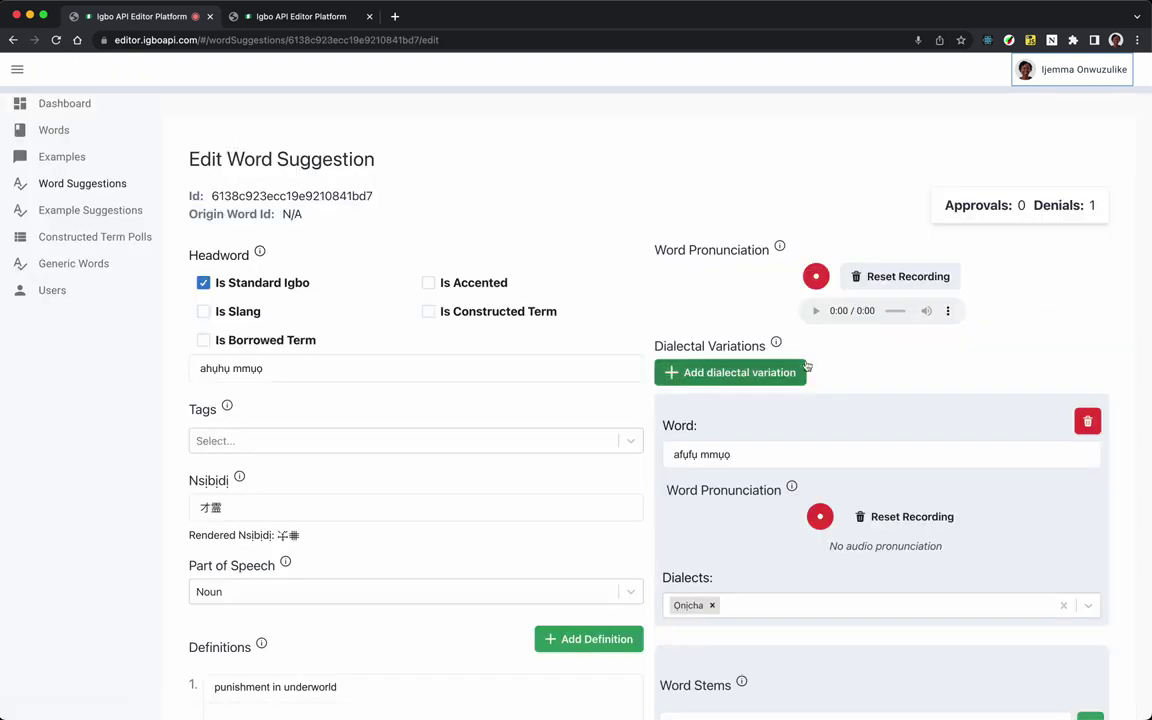
pyautogui.scroll(-3, 806, 365)
pyautogui.scroll(3, 807, 365)
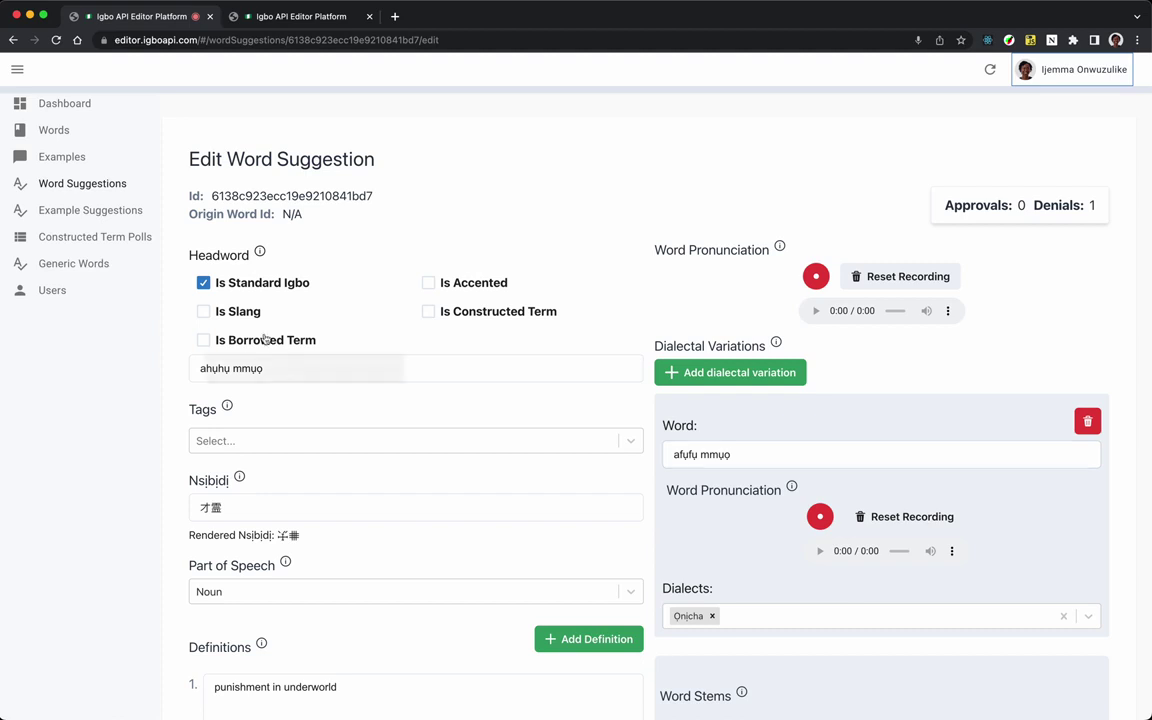
# Add the dialects Ụmụahịa and Ọka to the dialectal variation "afụfụ mmụọ".
pyautogui.scroll(-1, 720, 440)
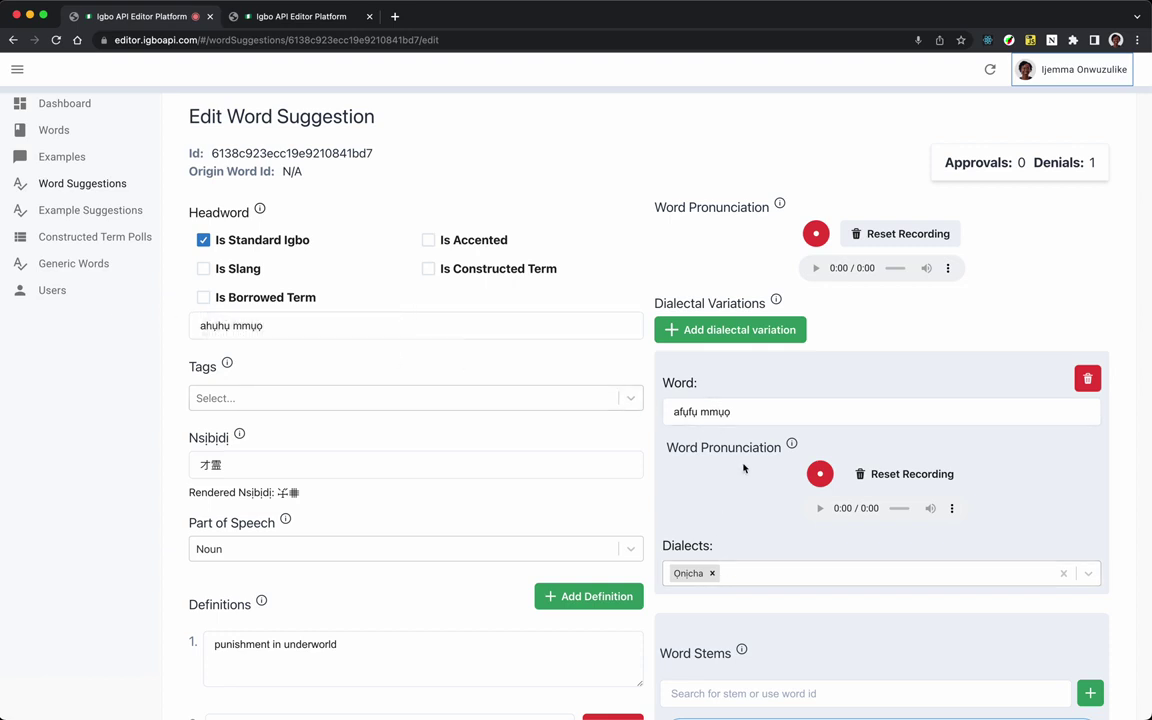
pyautogui.click(742, 574)
pyautogui.click(750, 555)
pyautogui.click(797, 499)
pyautogui.click(795, 584)
pyautogui.scroll(3, 955, 421)
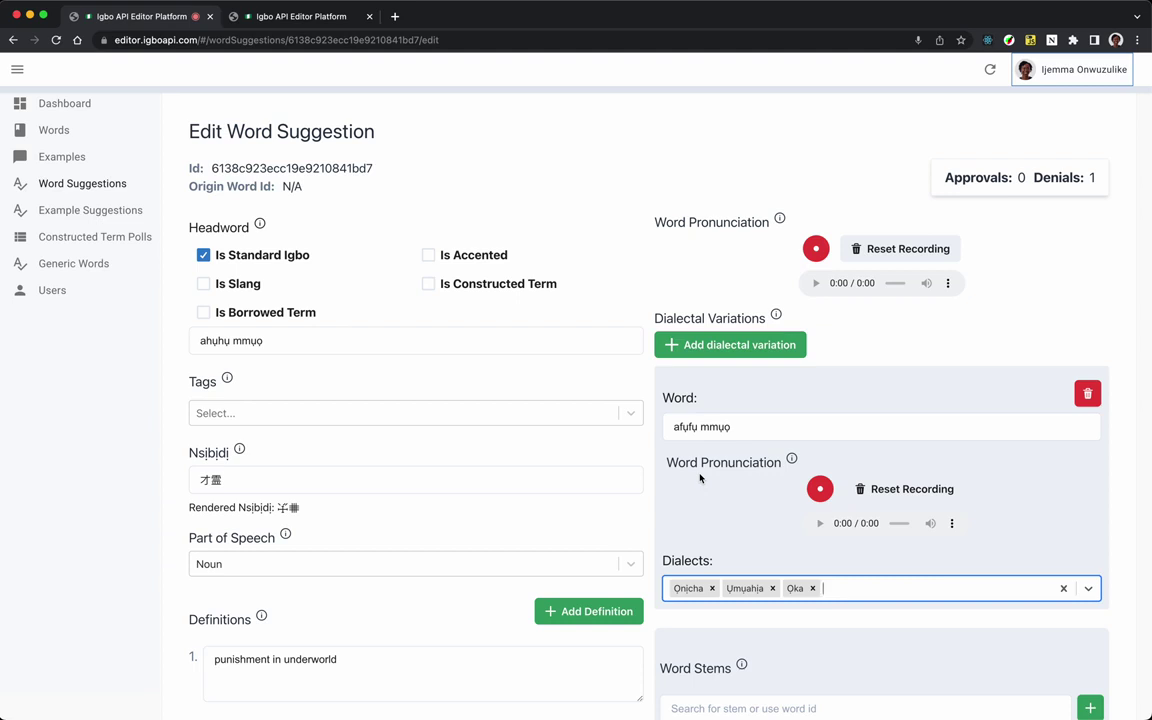
# Leave the suggestion form for the Words list and look through its first page of entries.
pyautogui.click(54, 130)
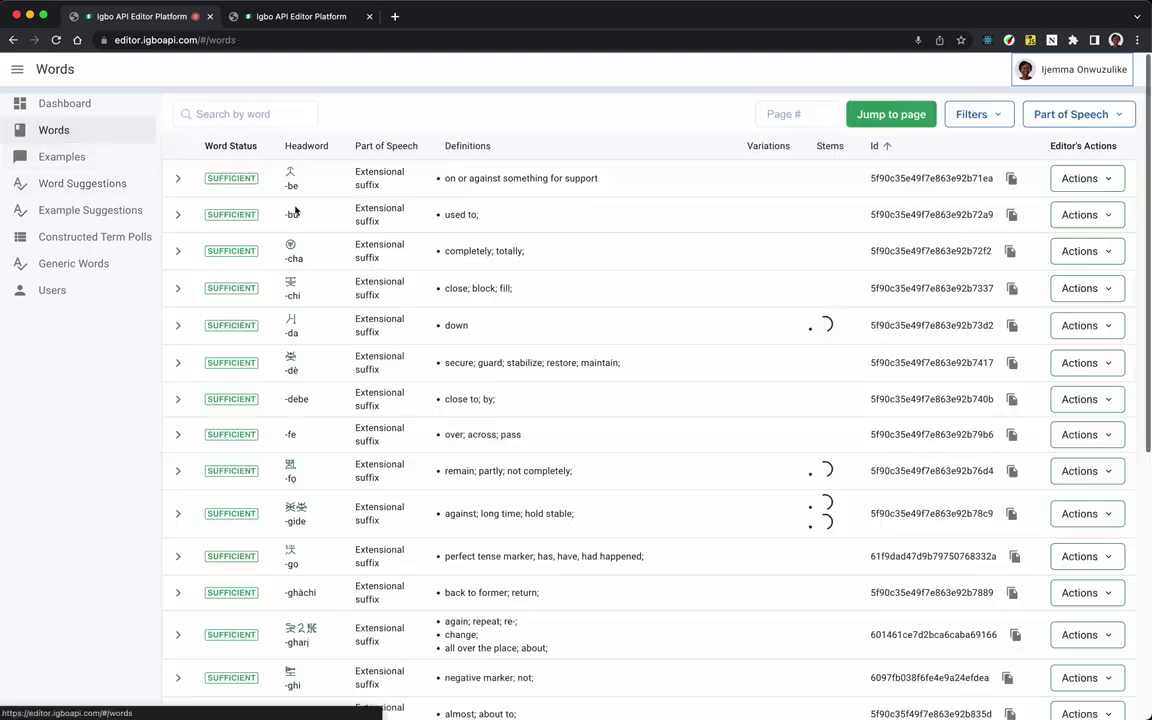
pyautogui.scroll(-2, 675, 405)
pyautogui.scroll(-5, 675, 405)
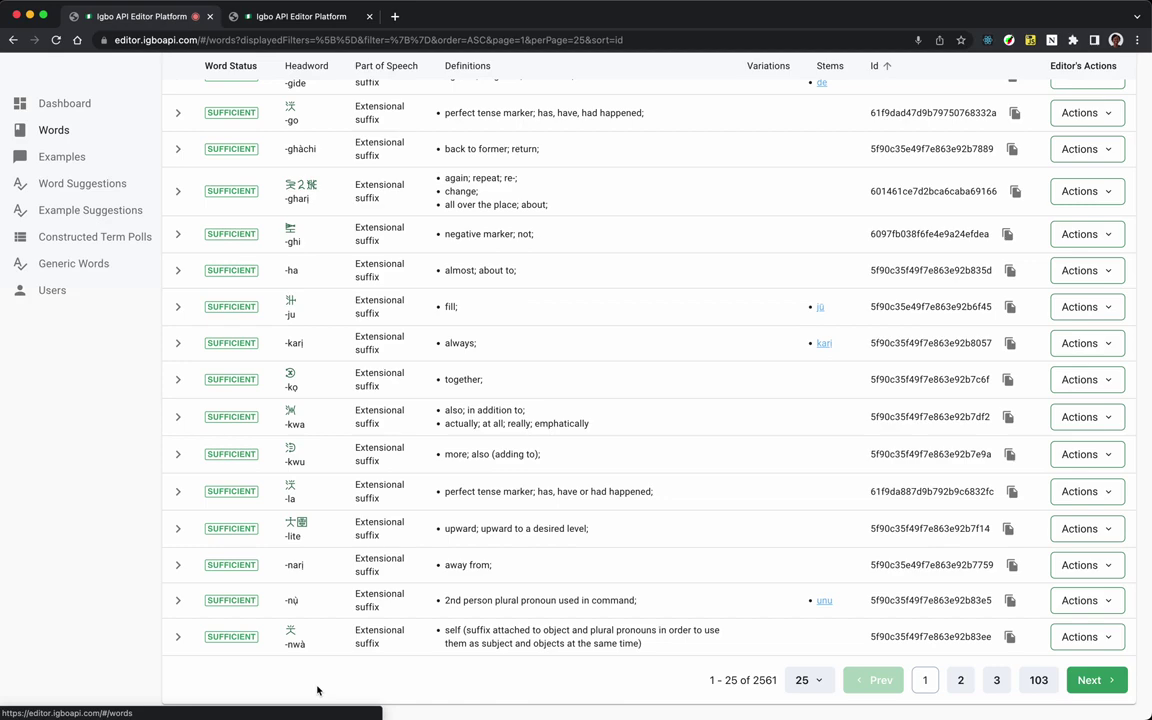
# Switch to Notion, search for "onboarding" and open the Onboarding Documentation page.
pyautogui.press('super+space')
pyautogui.write('notion')
pyautogui.press('Return')
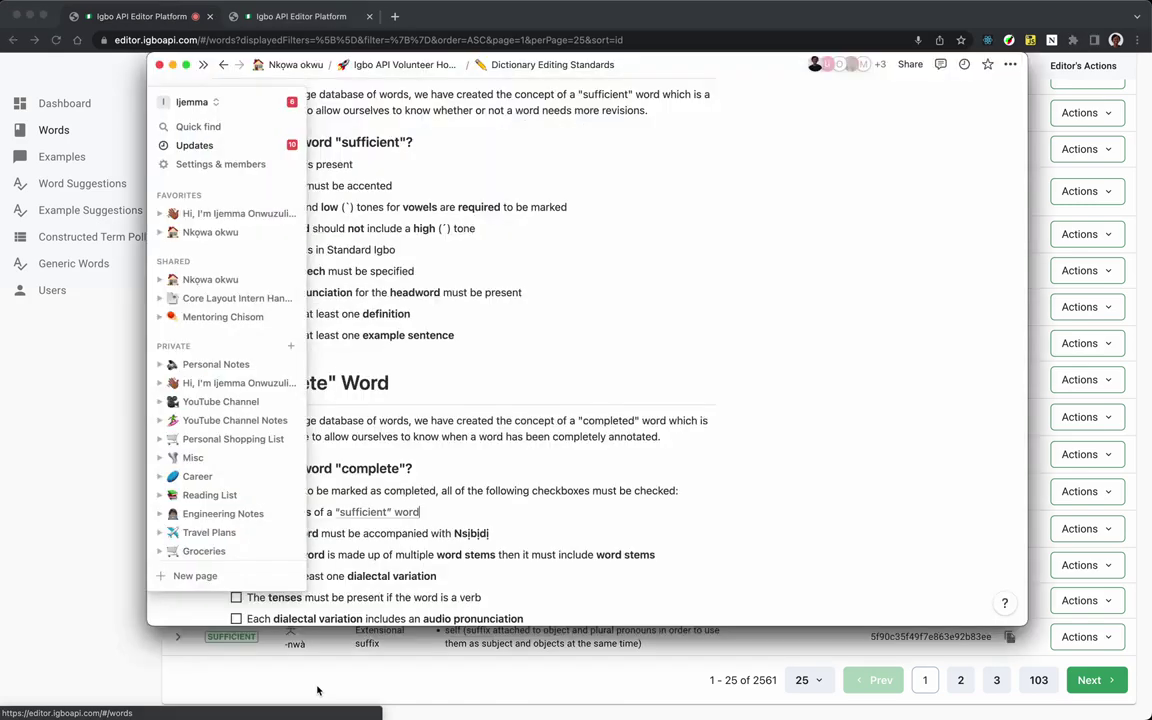
pyautogui.press('super+p')
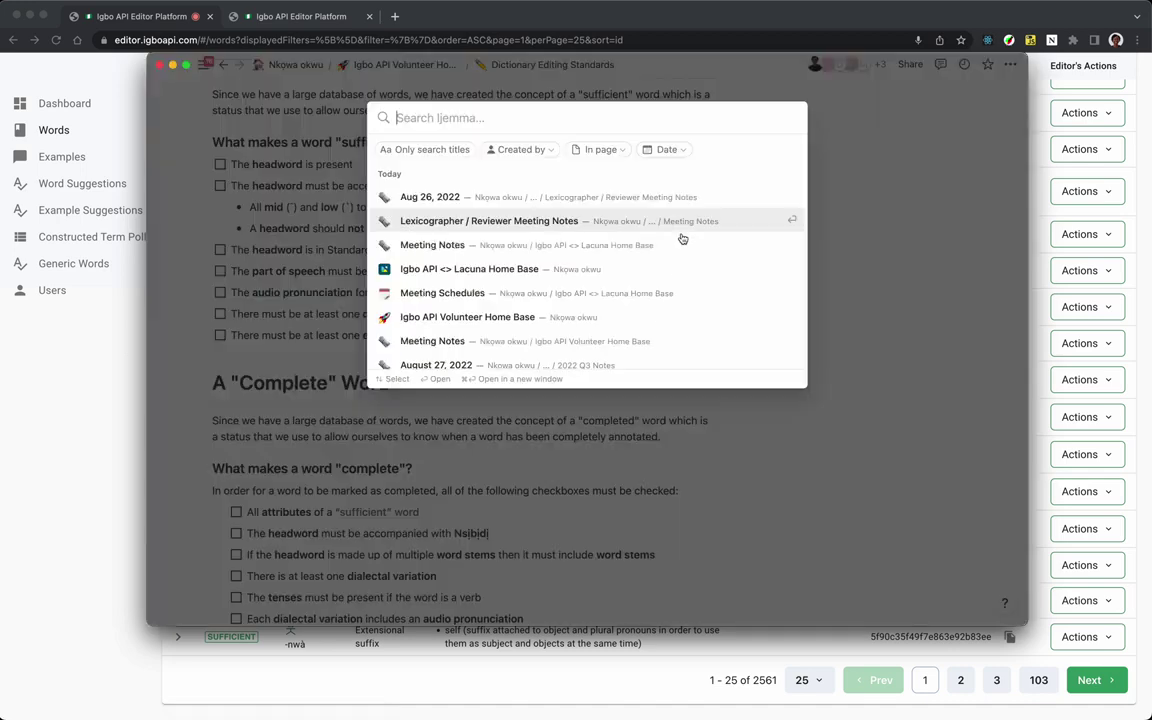
pyautogui.write('onboarding')
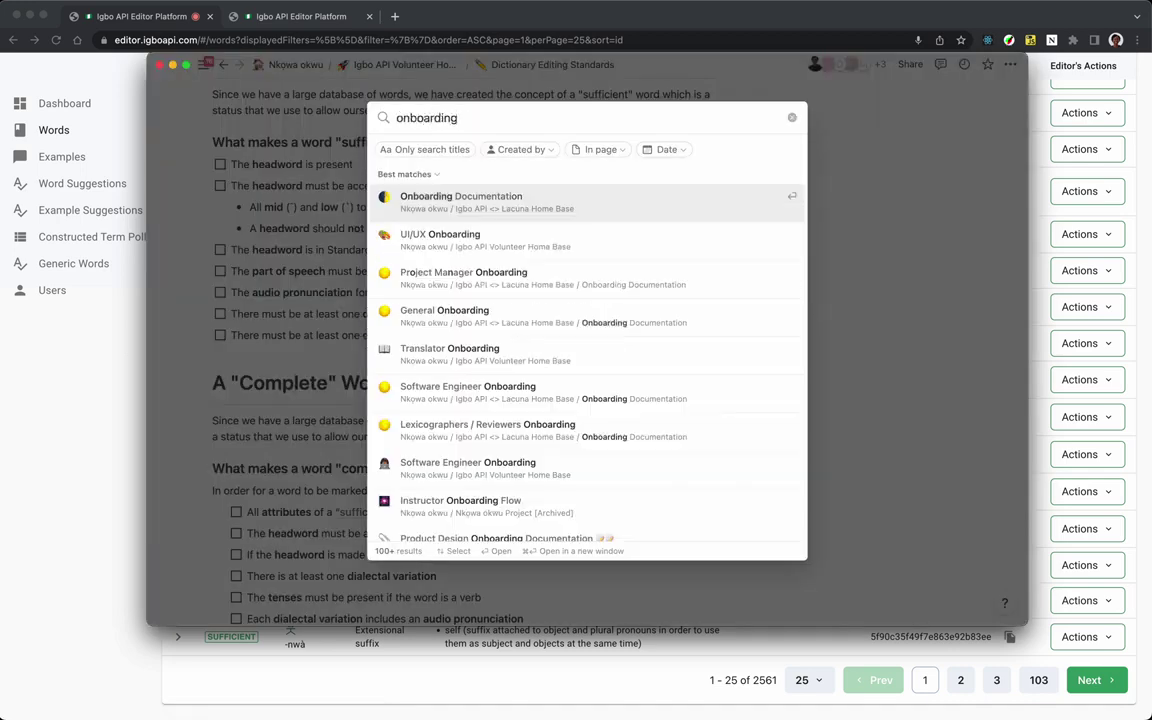
pyautogui.press('Return')
# Open the Lexicographers / Reviewers Onboarding page, and from its Good Readings section open the Lexicographer Work Process document.
pyautogui.click(481, 364)
pyautogui.scroll(-4, 483, 343)
pyautogui.scroll(-5, 483, 330)
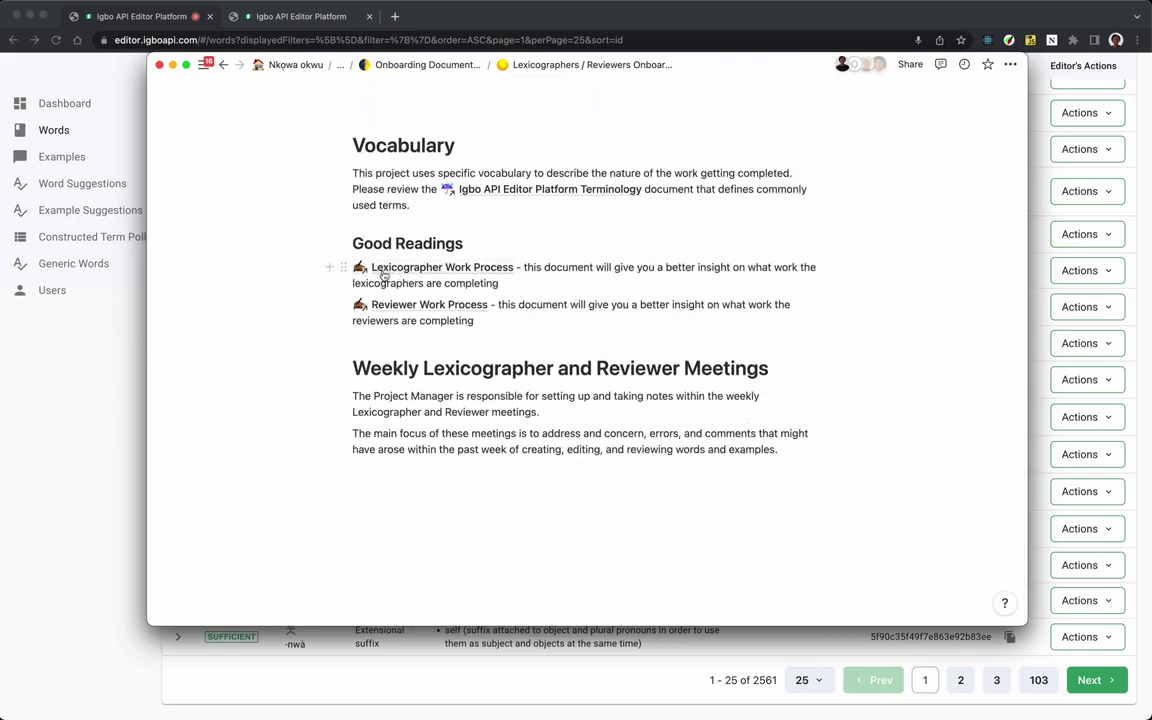
pyautogui.click(414, 270)
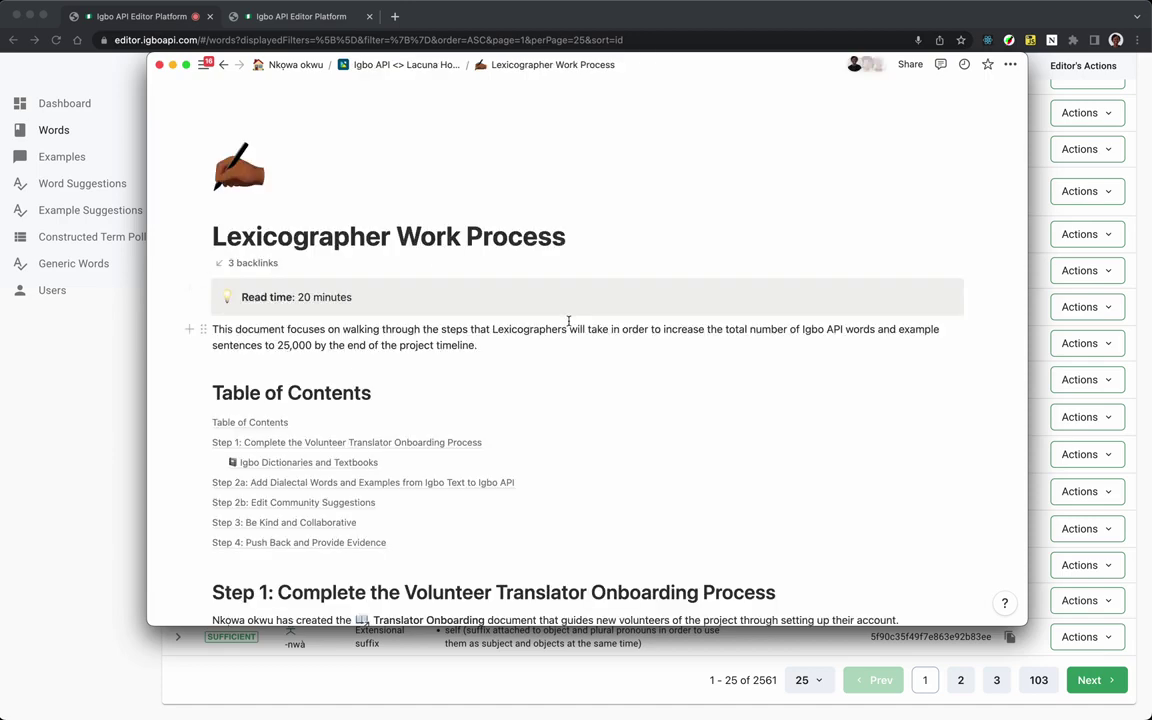
# Read the Lexicographer Work Process document from Step 1 through Step 2a, including the table assigning Igbo texts to team members.
pyautogui.scroll(-5, 568, 321)
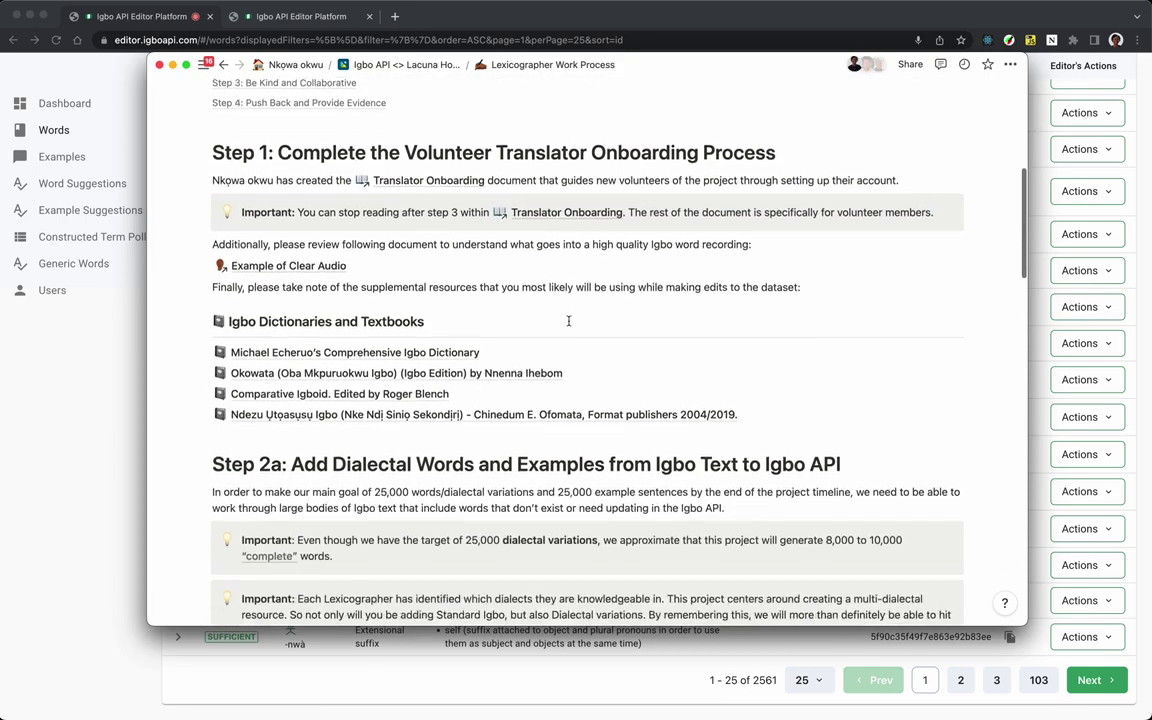
pyautogui.scroll(-3, 568, 321)
pyautogui.scroll(4, 408, 480)
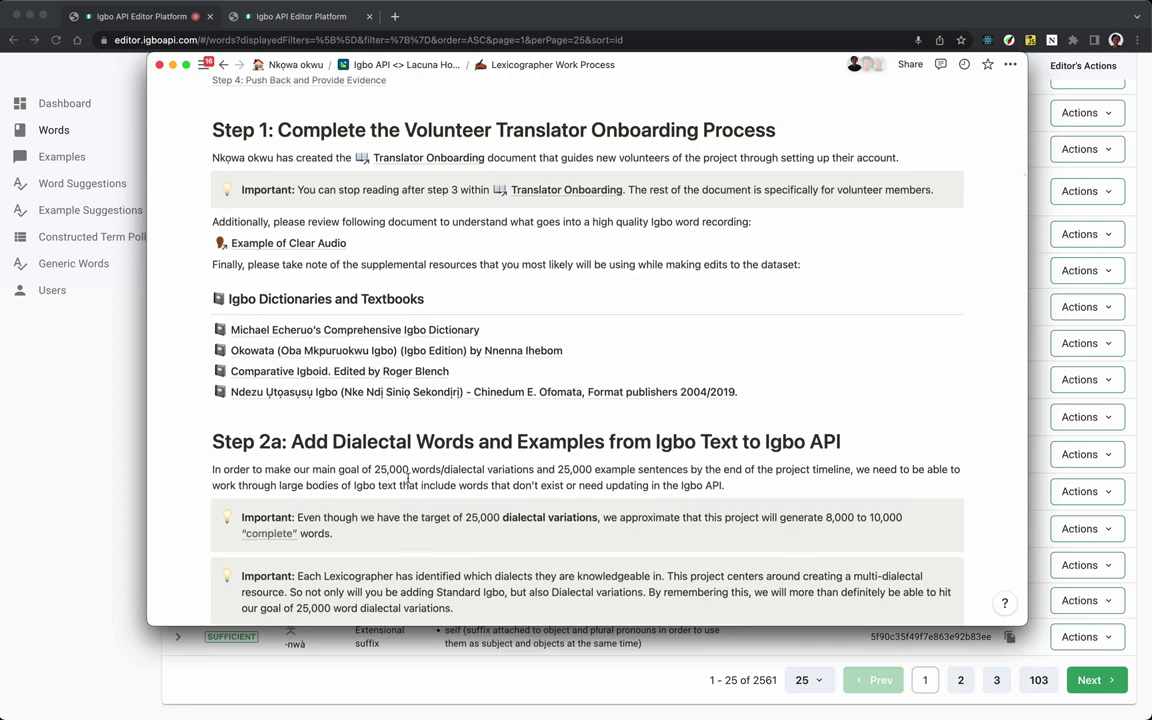
pyautogui.scroll(-5, 408, 480)
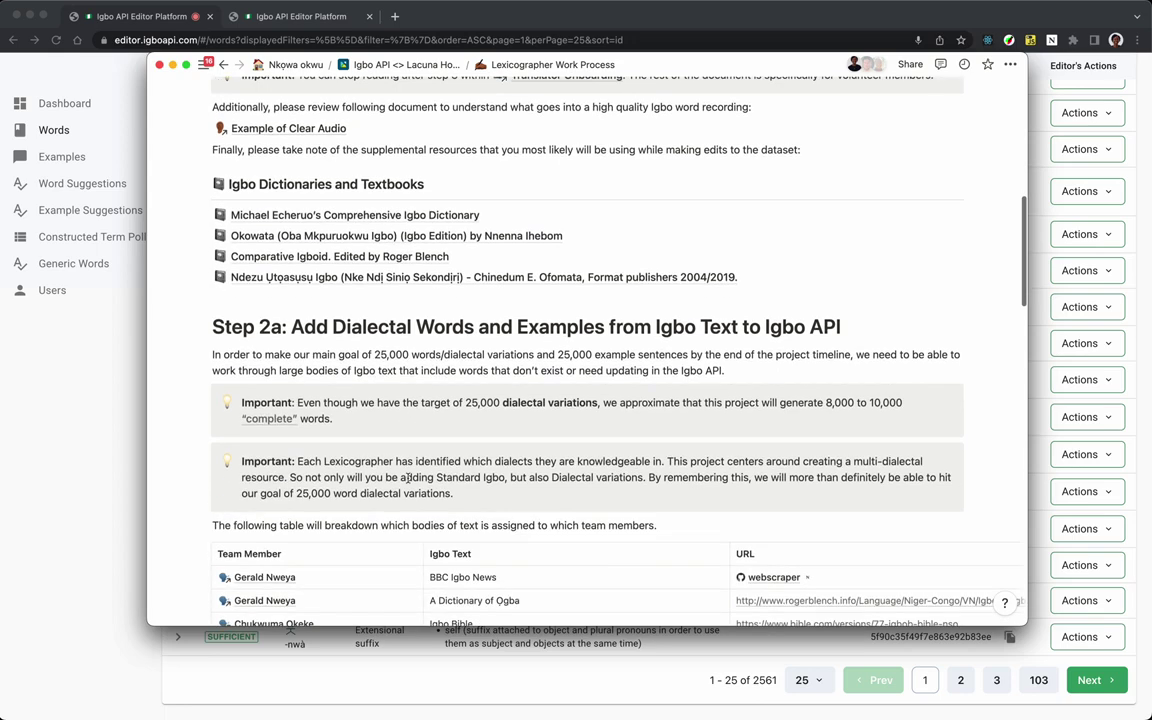
pyautogui.scroll(-2, 408, 478)
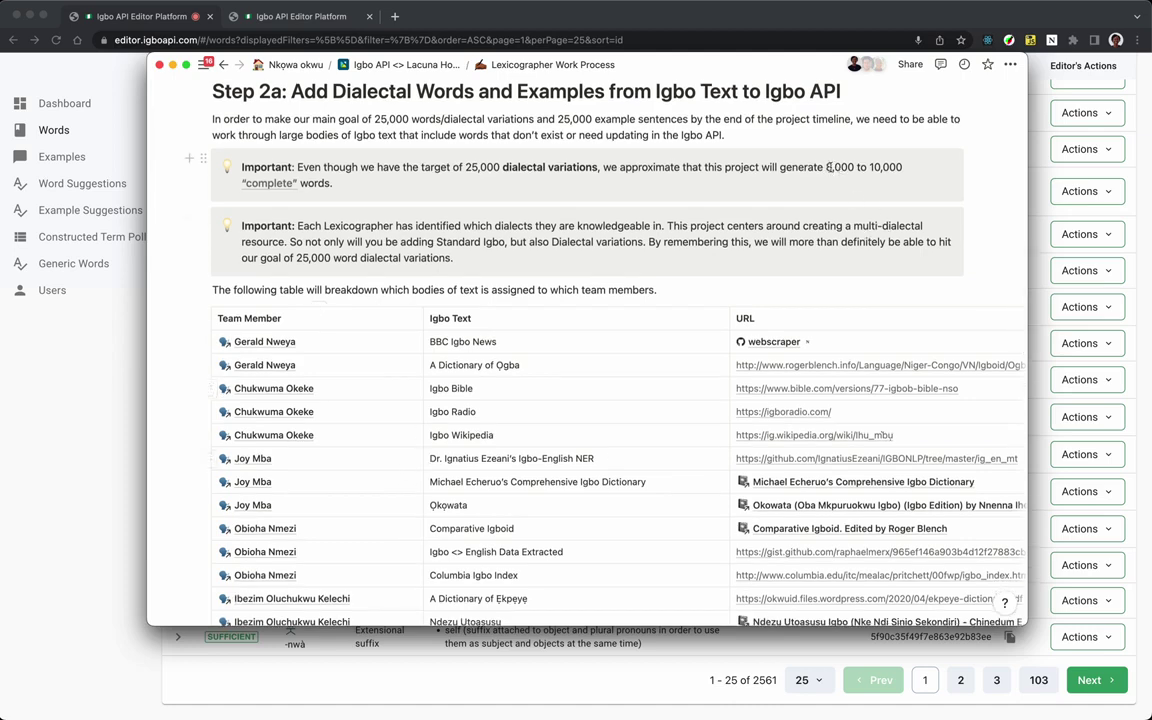
pyautogui.scroll(-1, 550, 298)
pyautogui.scroll(-3, 550, 298)
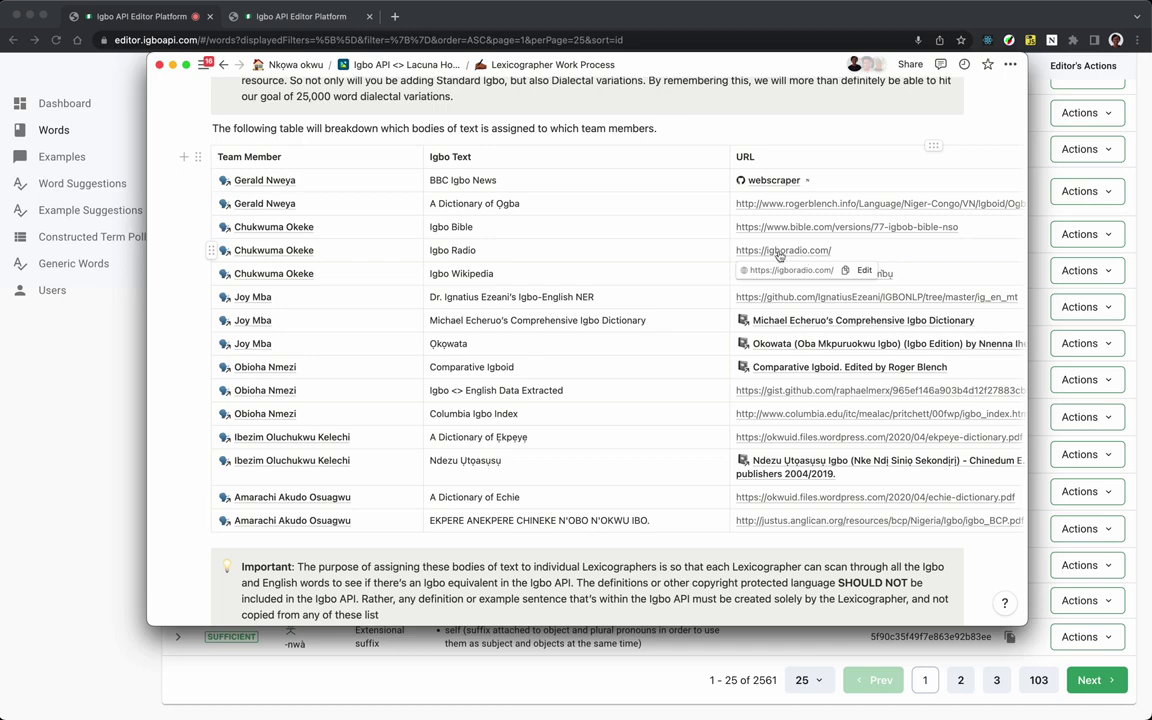
# Switch back to the Igbo API Editor Platform and return to the start of the Words list.
pyautogui.click(85, 323)
pyautogui.scroll(10, 429, 360)
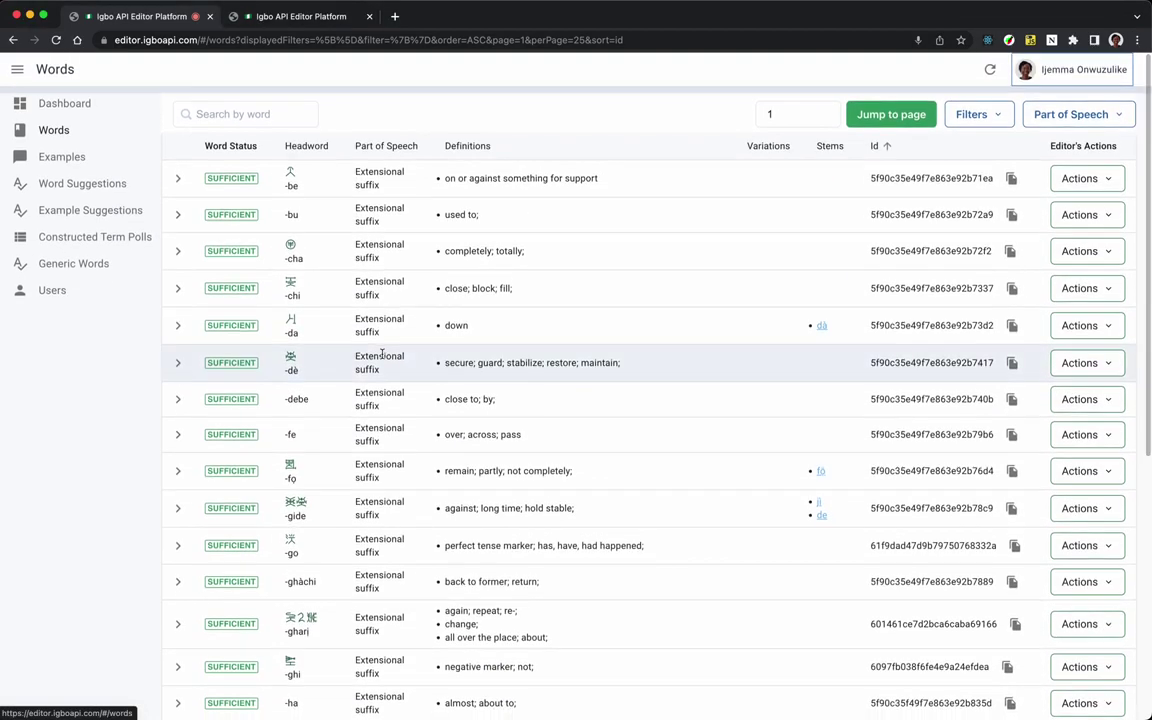